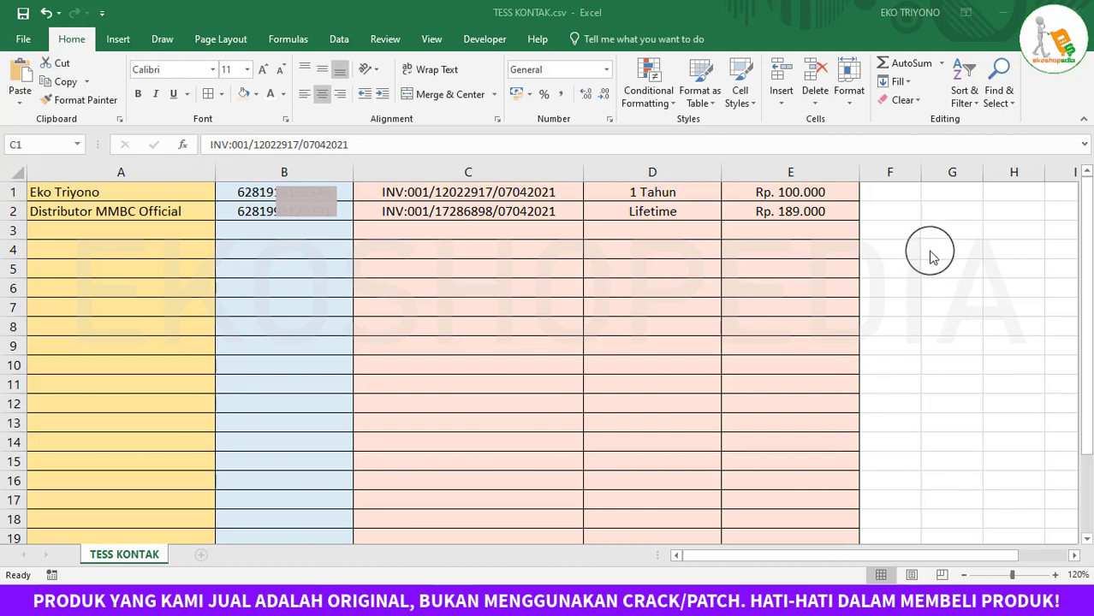
Check the Bulk Whatsapp Sender window behind the workbook and return to the TESS KONTAK.csv sheet.
{"action": "left_click", "coordinate": [1002, 15]}
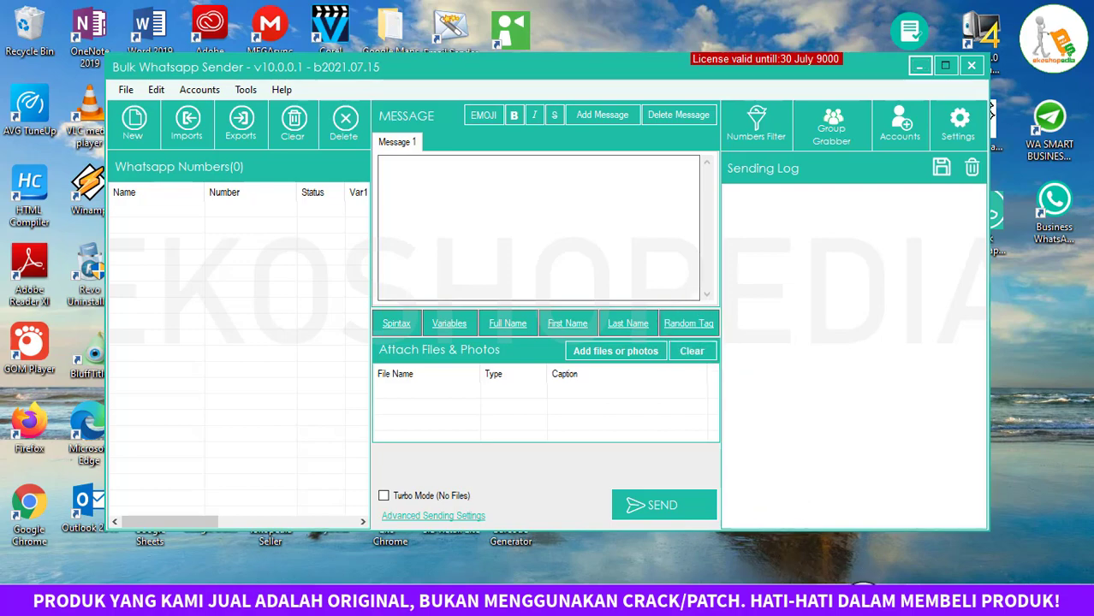
{"action": "mouse_move", "coordinate": [862, 599]}
{"action": "left_click", "coordinate": [913, 521]}
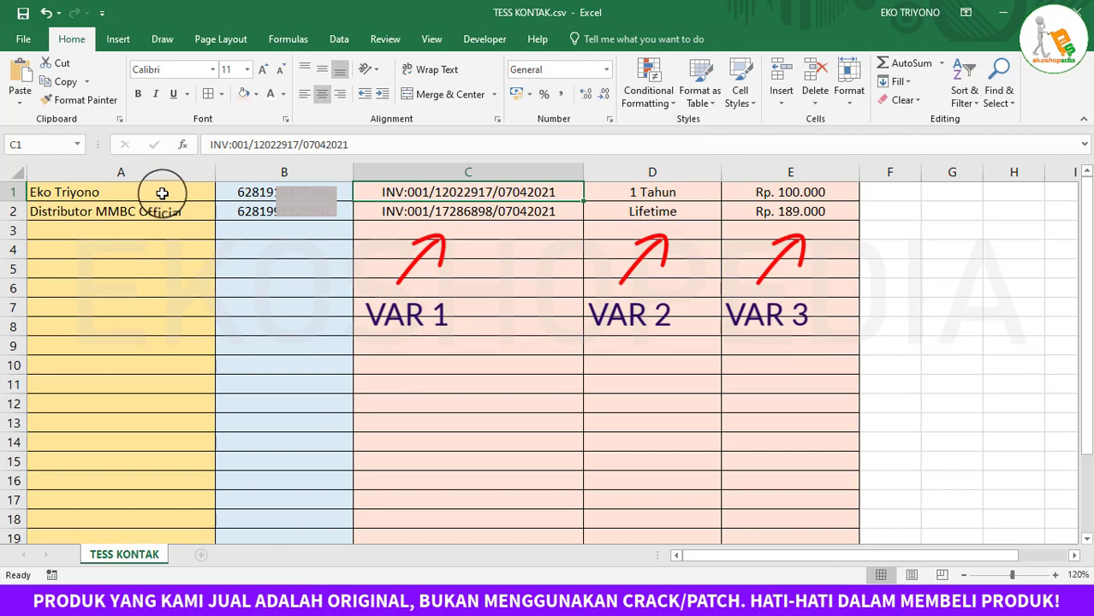
Examine the name, phone number, invoice, licence period and price columns of the contact sheet.
{"action": "left_click_drag", "start_coordinate": [162, 194], "coordinate": [157, 288]}
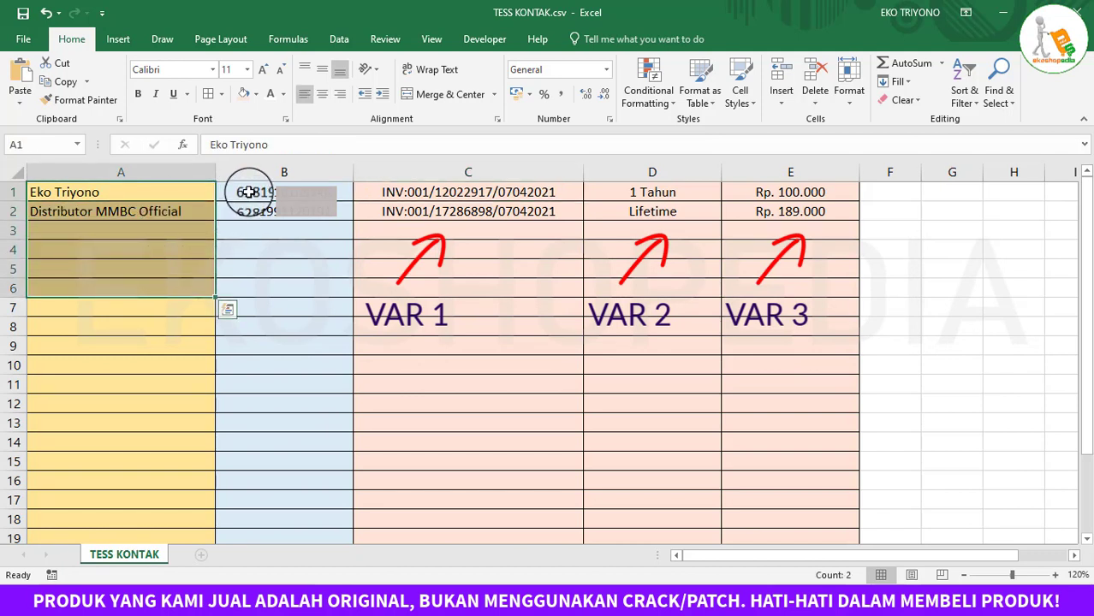
{"action": "left_click_drag", "start_coordinate": [248, 192], "coordinate": [244, 288]}
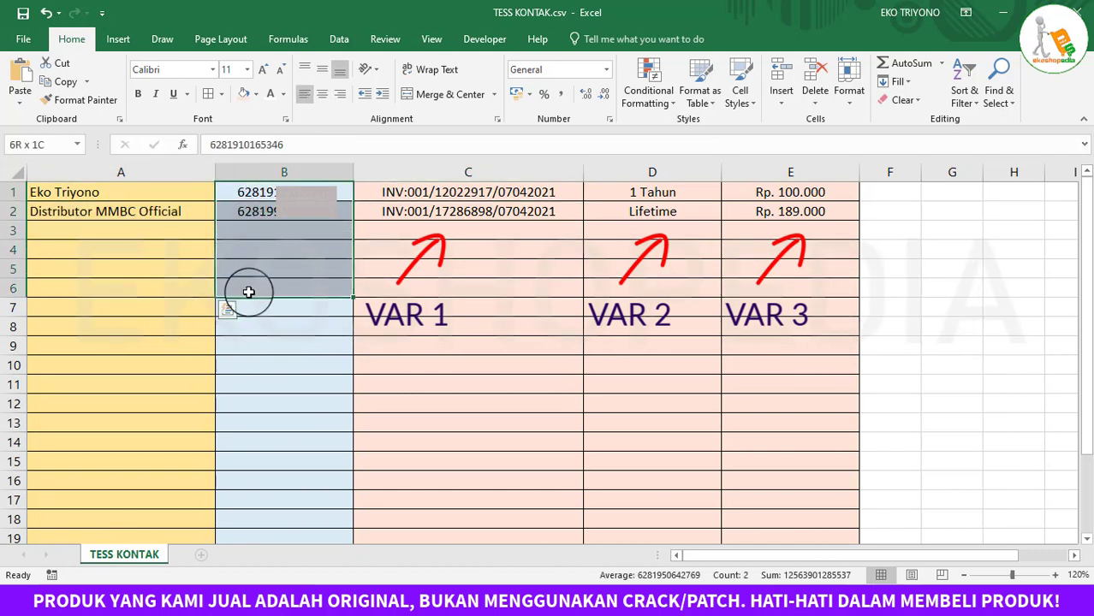
{"action": "left_click", "coordinate": [448, 195]}
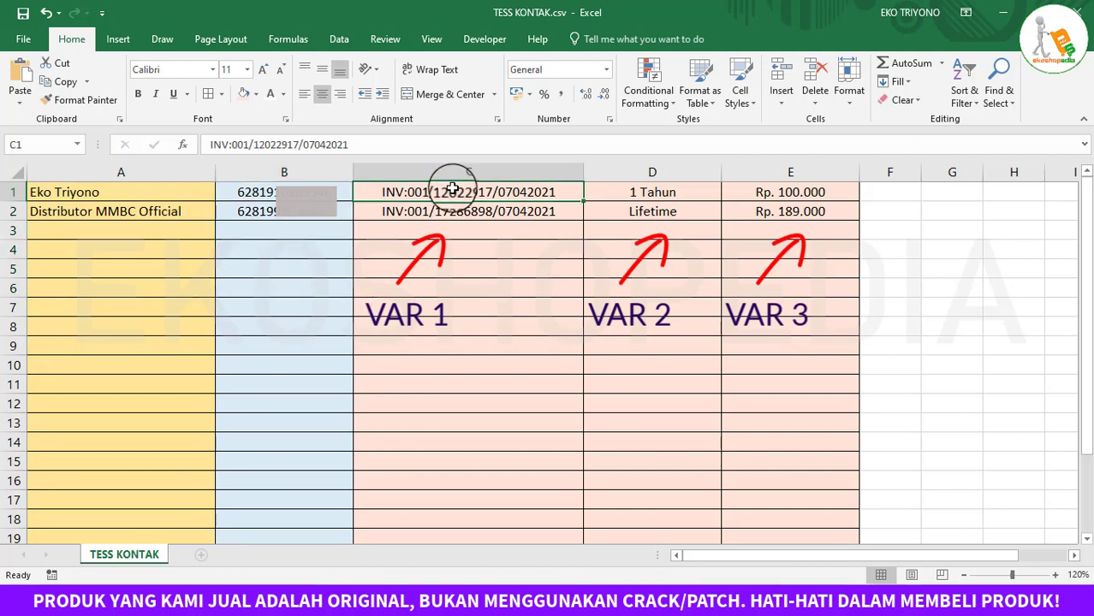
{"action": "left_click_drag", "start_coordinate": [452, 190], "coordinate": [445, 359]}
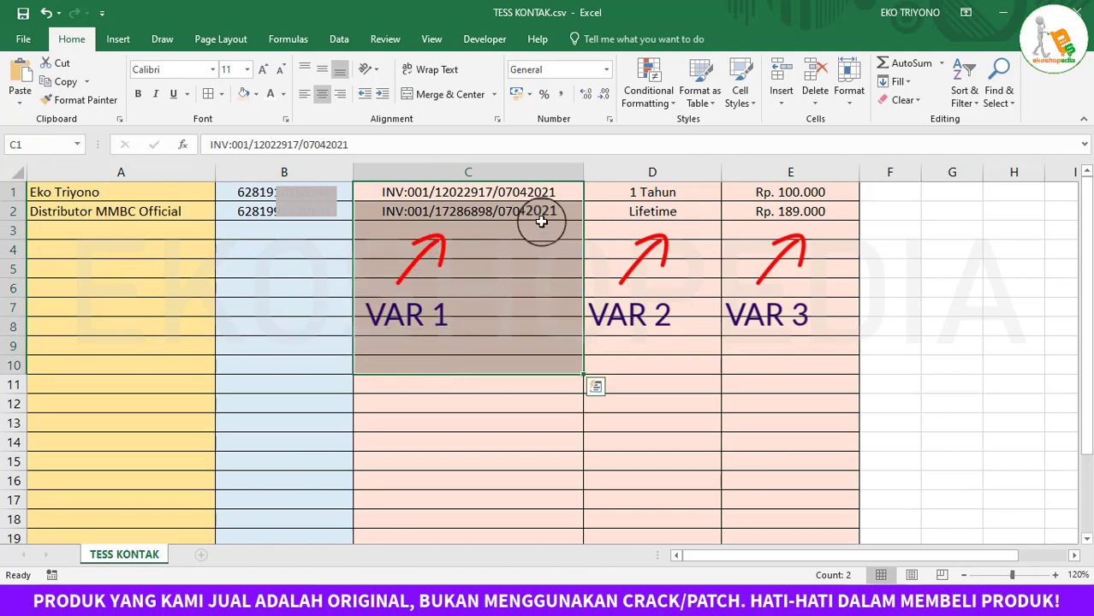
{"action": "left_click", "coordinate": [535, 194]}
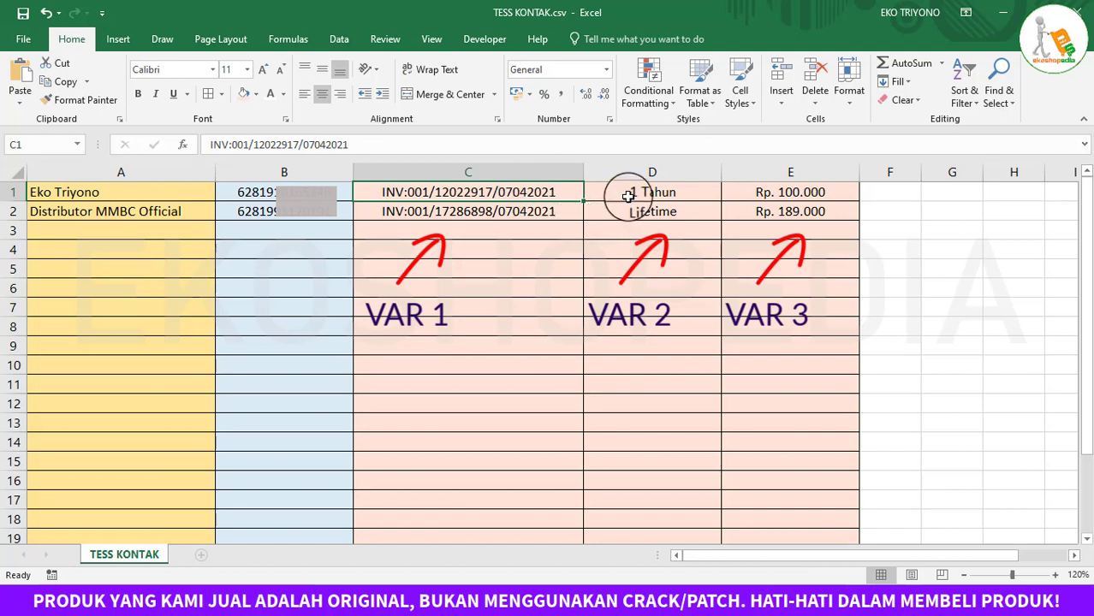
{"action": "left_click_drag", "start_coordinate": [628, 196], "coordinate": [634, 236]}
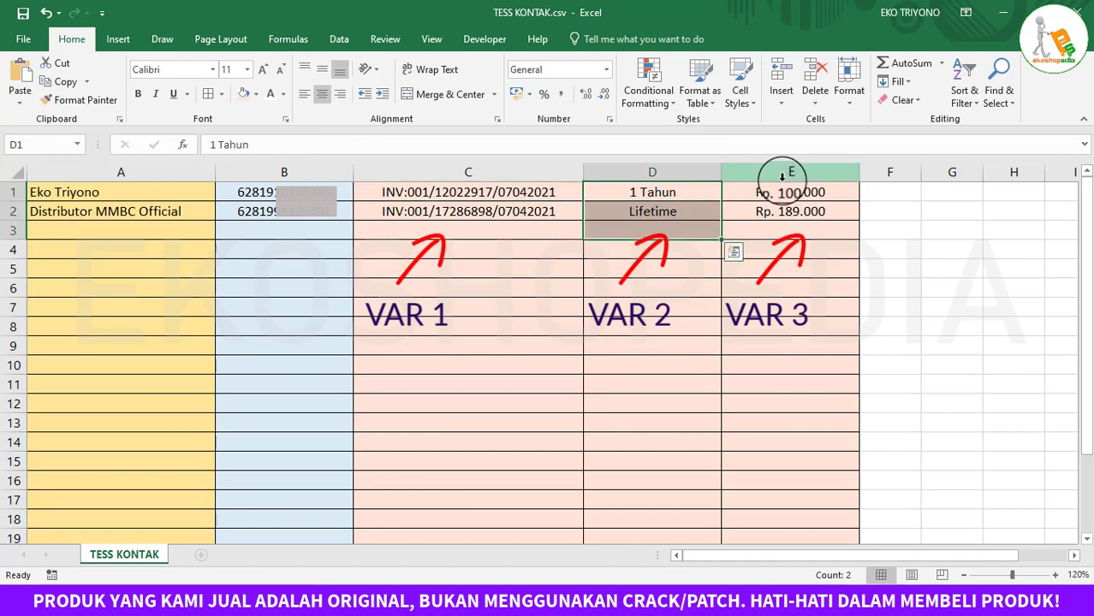
{"action": "left_click_drag", "start_coordinate": [762, 199], "coordinate": [765, 226]}
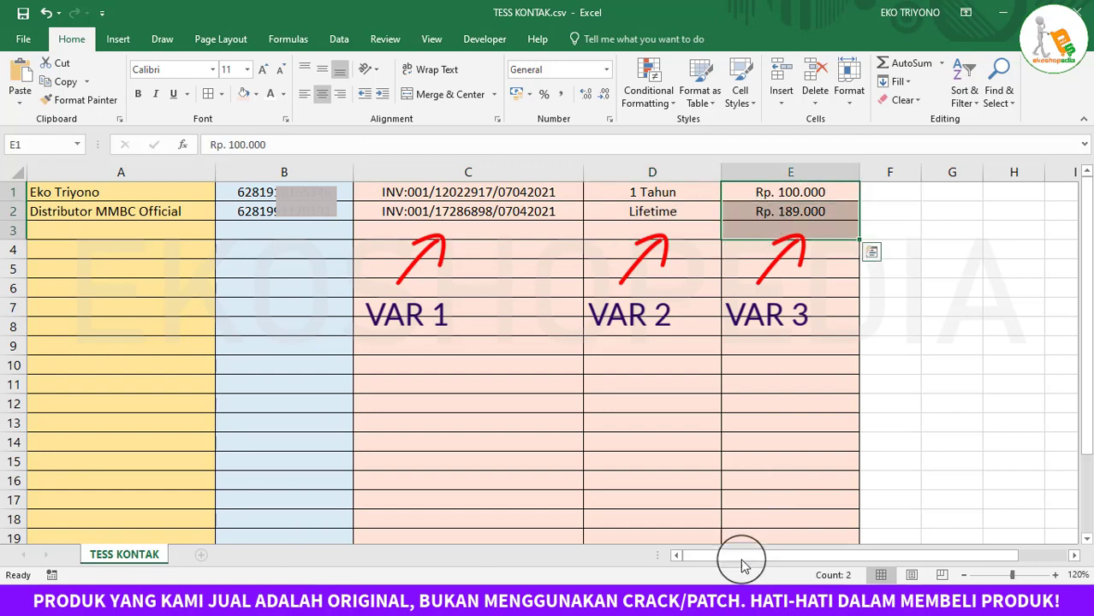
{"action": "left_click", "coordinate": [713, 455]}
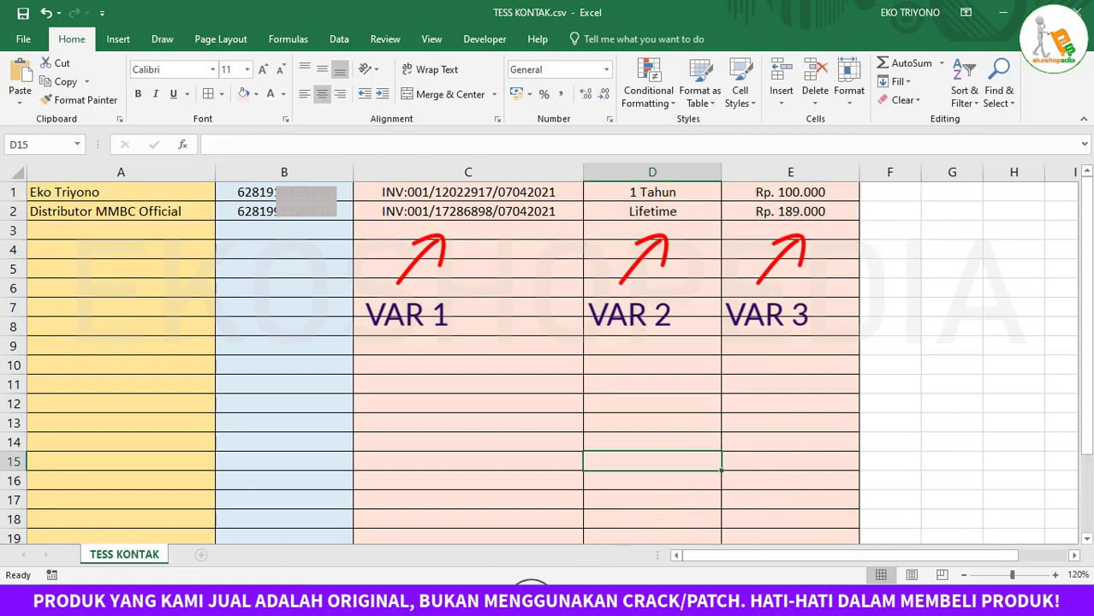
Switch to Notepad and examine the payment reminder template, including its invoice, licence and payment amount placeholders.
{"action": "left_click", "coordinate": [531, 604]}
{"action": "left_click", "coordinate": [528, 481]}
{"action": "scroll", "coordinate": [313, 425], "scroll_direction": "right", "scroll_amount": 2}
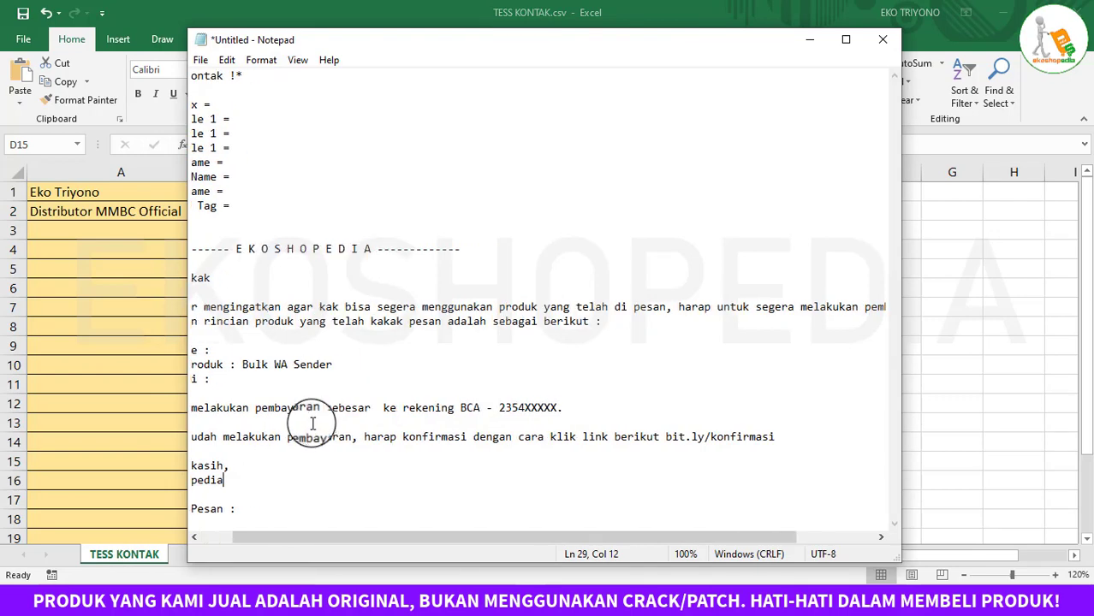
{"action": "scroll", "coordinate": [313, 424], "scroll_direction": "left", "scroll_amount": 2}
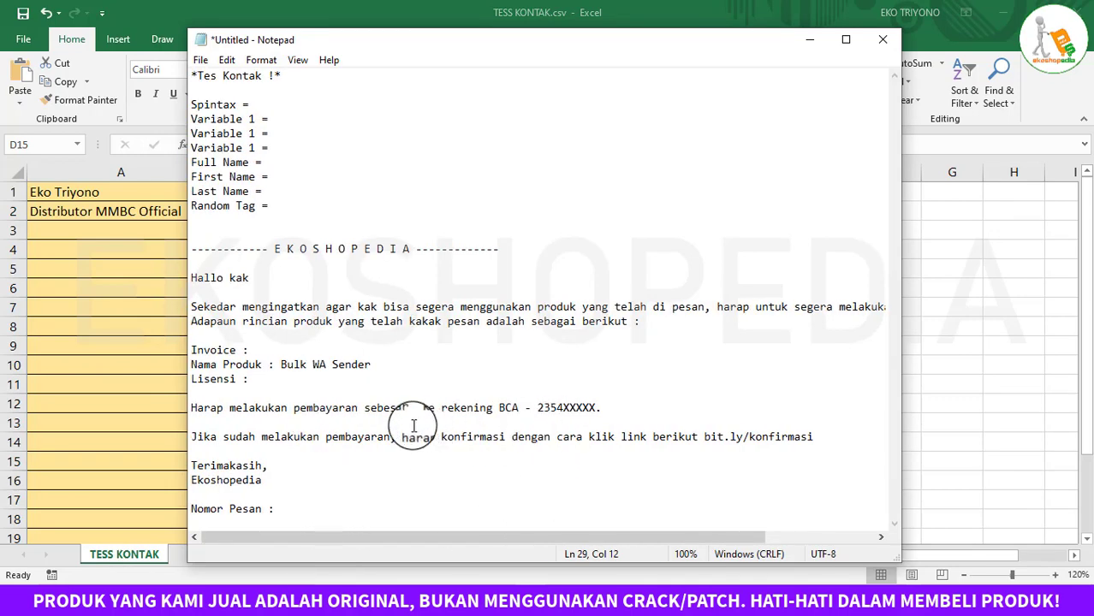
{"action": "scroll", "coordinate": [286, 483], "scroll_direction": "right", "scroll_amount": 2}
{"action": "scroll", "coordinate": [290, 479], "scroll_direction": "left", "scroll_amount": 2}
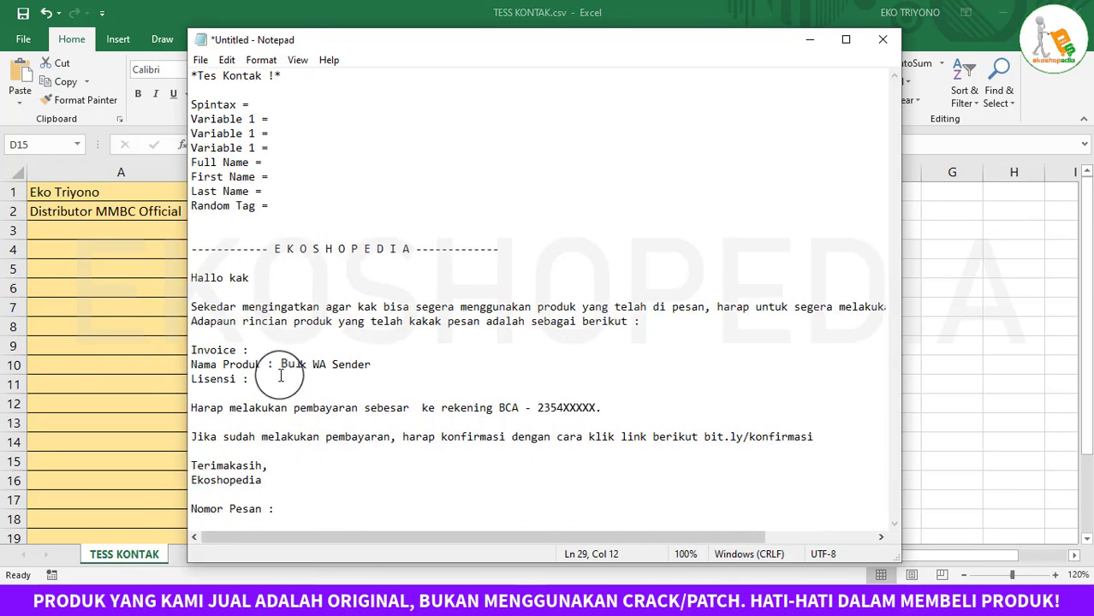
{"action": "left_click_drag", "start_coordinate": [193, 276], "coordinate": [315, 544]}
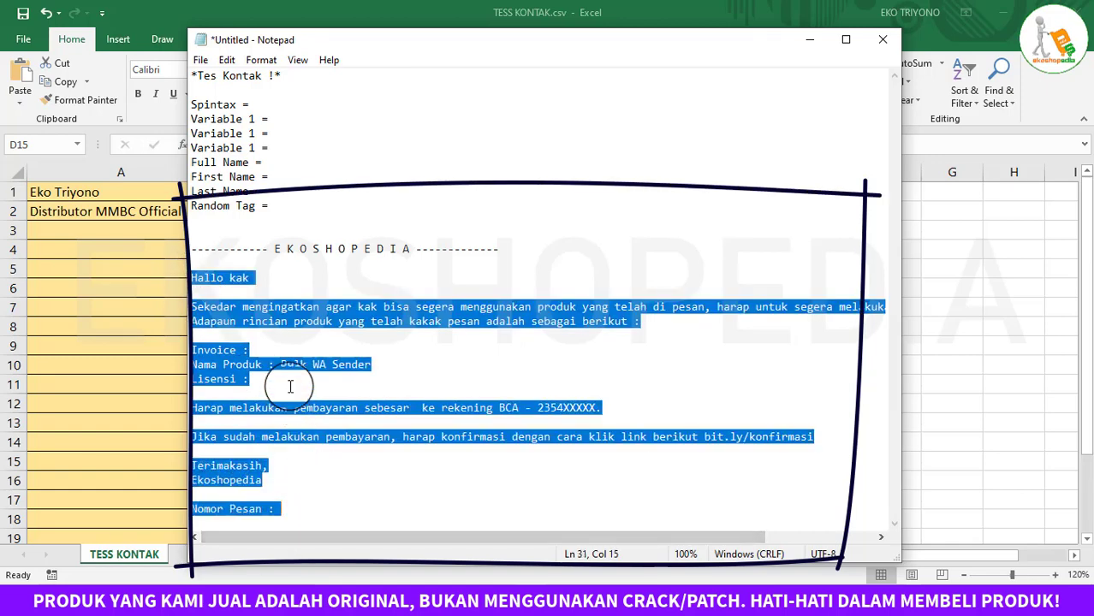
{"action": "left_click", "coordinate": [280, 350]}
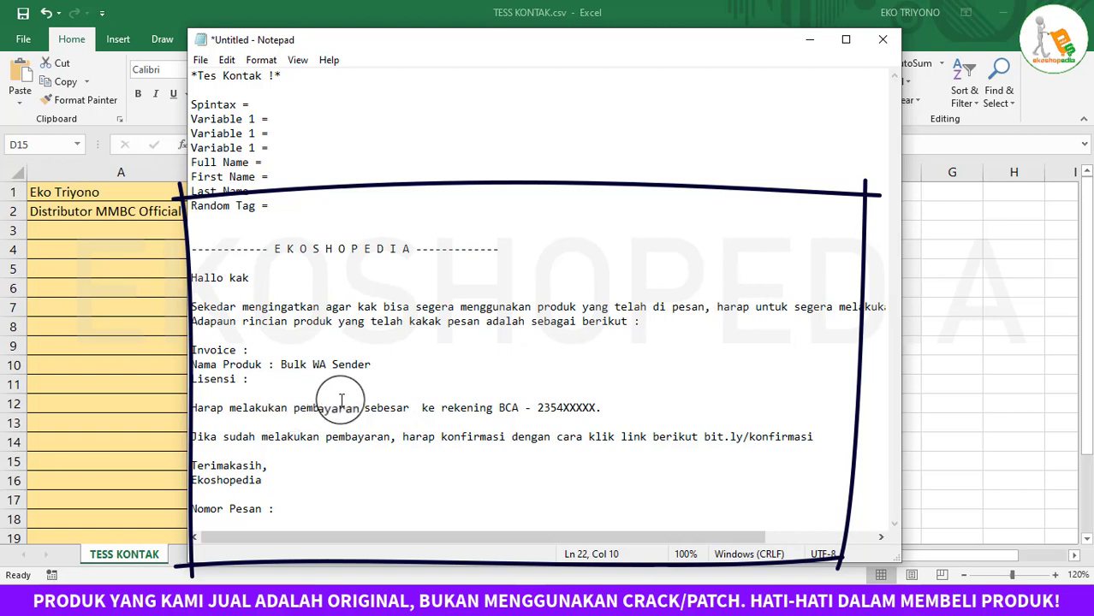
{"action": "left_click_drag", "start_coordinate": [409, 408], "coordinate": [419, 409]}
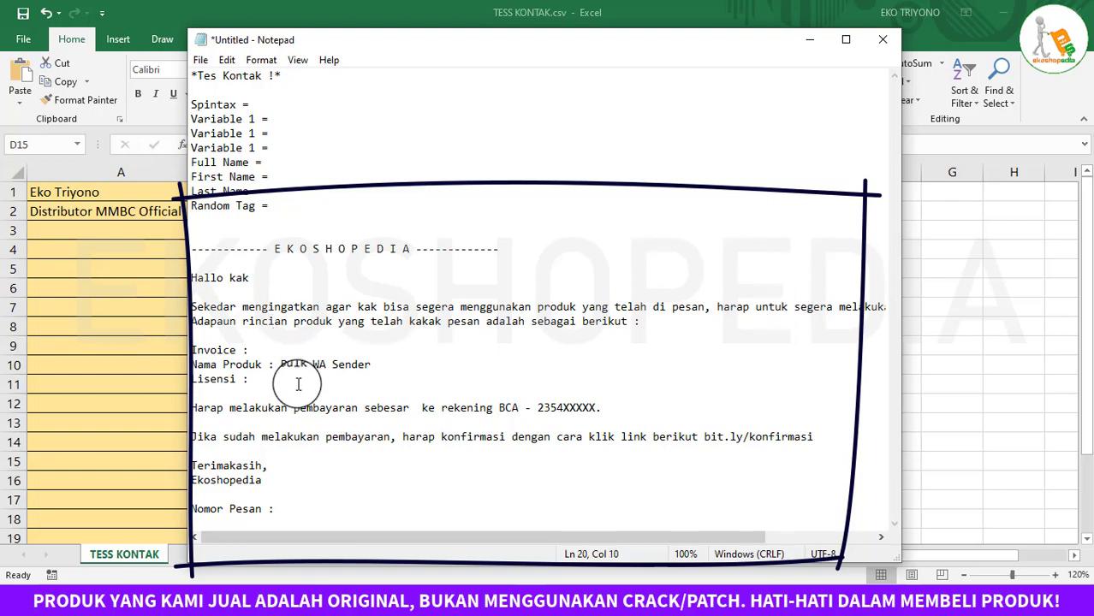
Switch to Bulk Whatsapp Sender and review the connection speed, message delay and sleep options in the sending settings.
{"action": "left_click", "coordinate": [951, 320]}
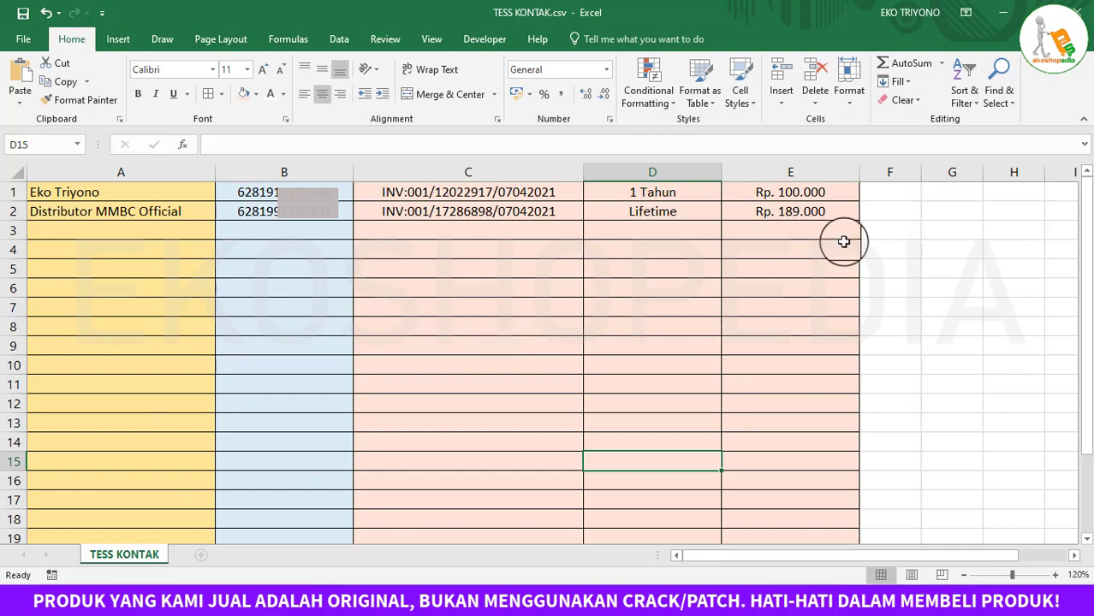
{"action": "left_click", "coordinate": [1002, 12]}
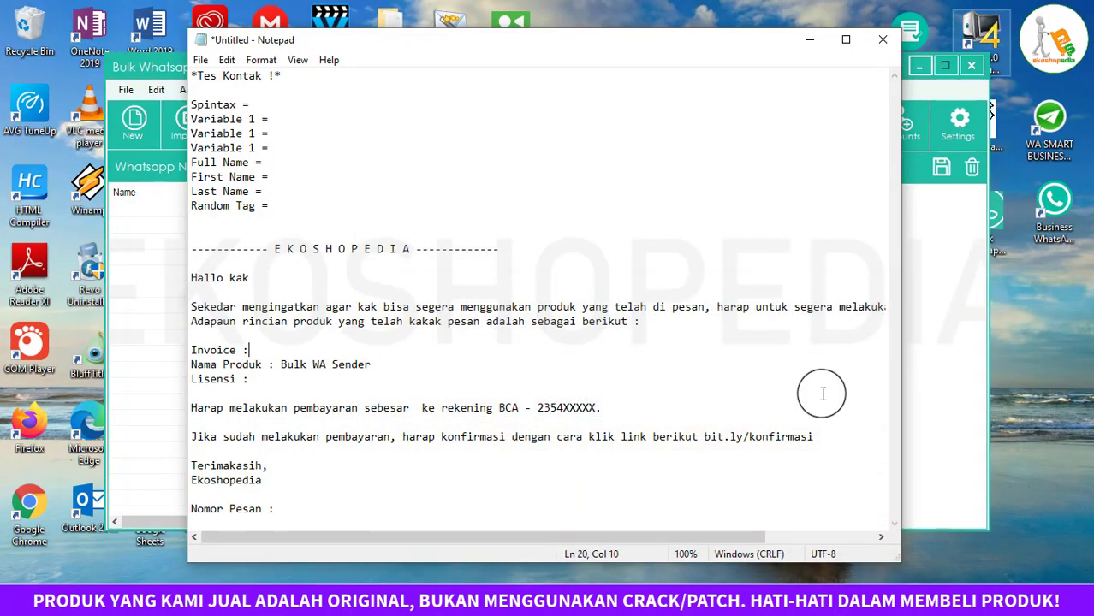
{"action": "left_click", "coordinate": [921, 253]}
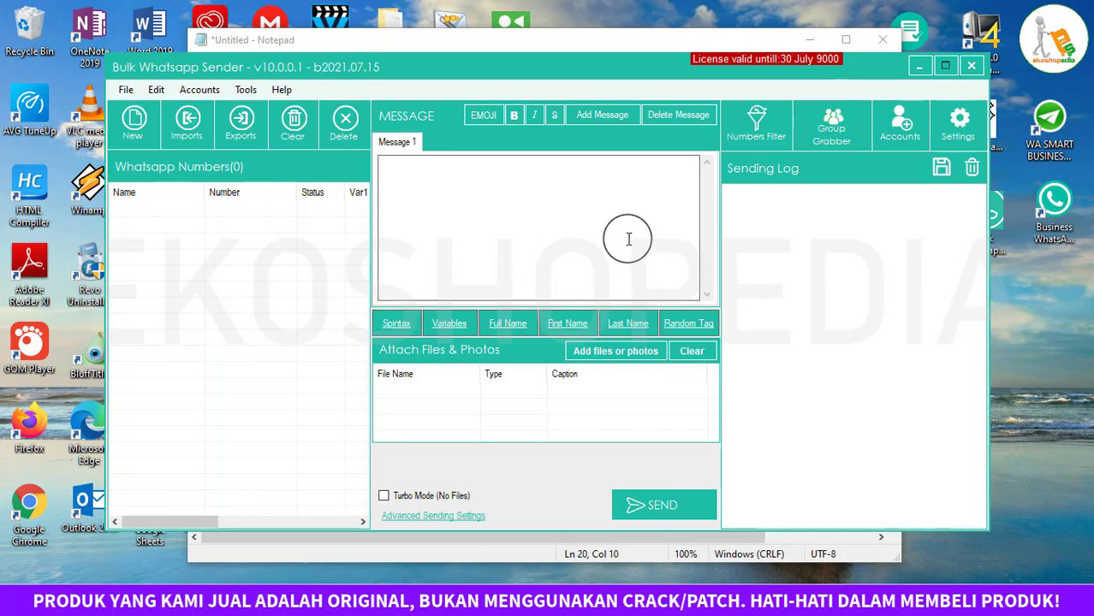
{"action": "left_click", "coordinate": [961, 122]}
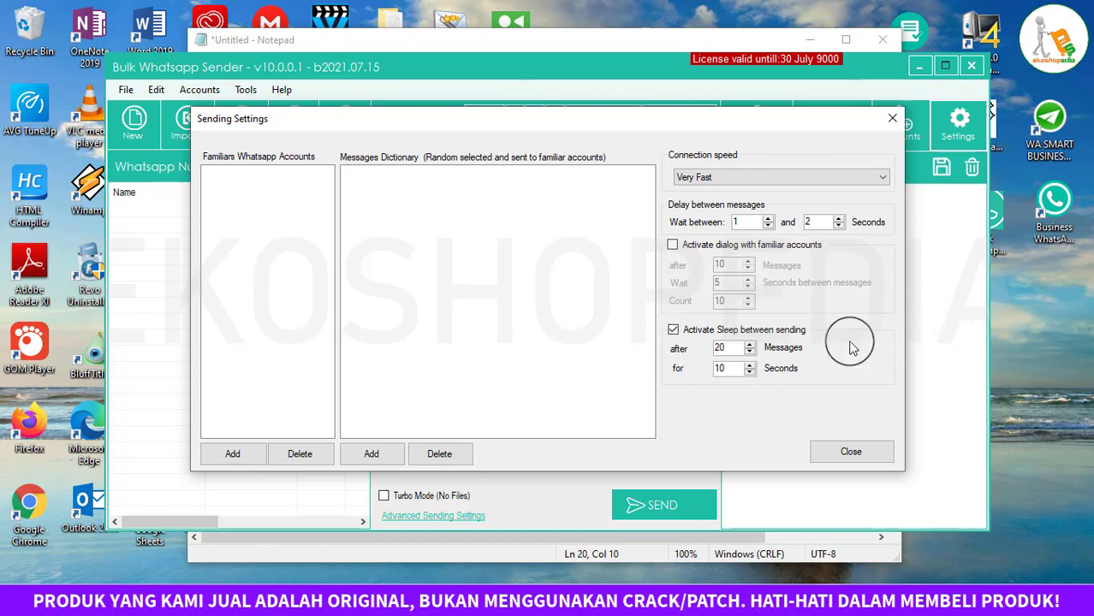
{"action": "left_click", "coordinate": [852, 453]}
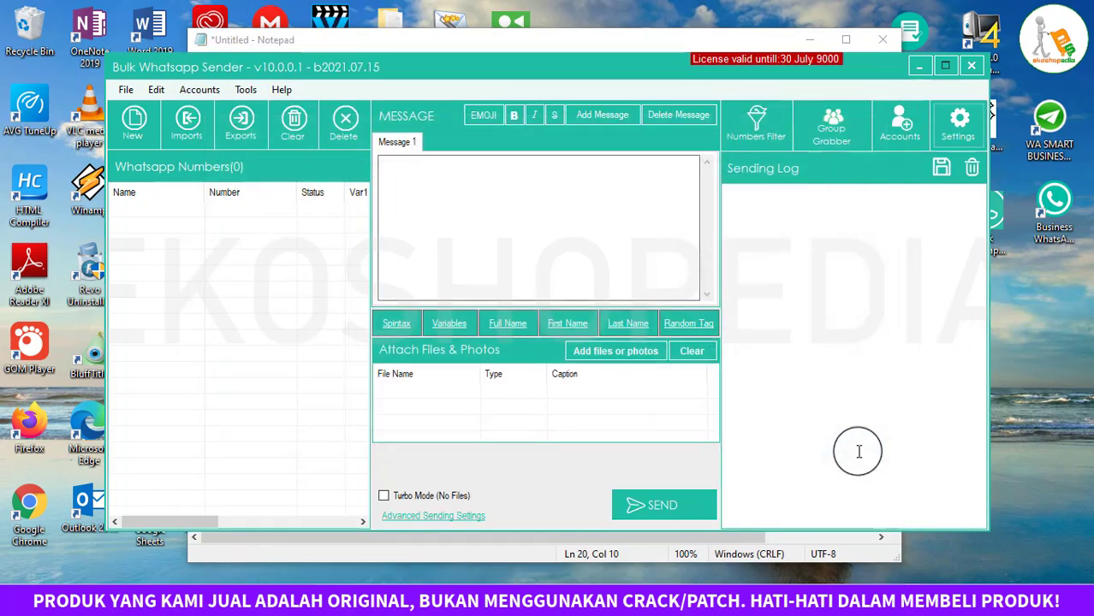
Review the saved WhatsApp accounts in the accounts list and close it.
{"action": "left_click", "coordinate": [897, 135]}
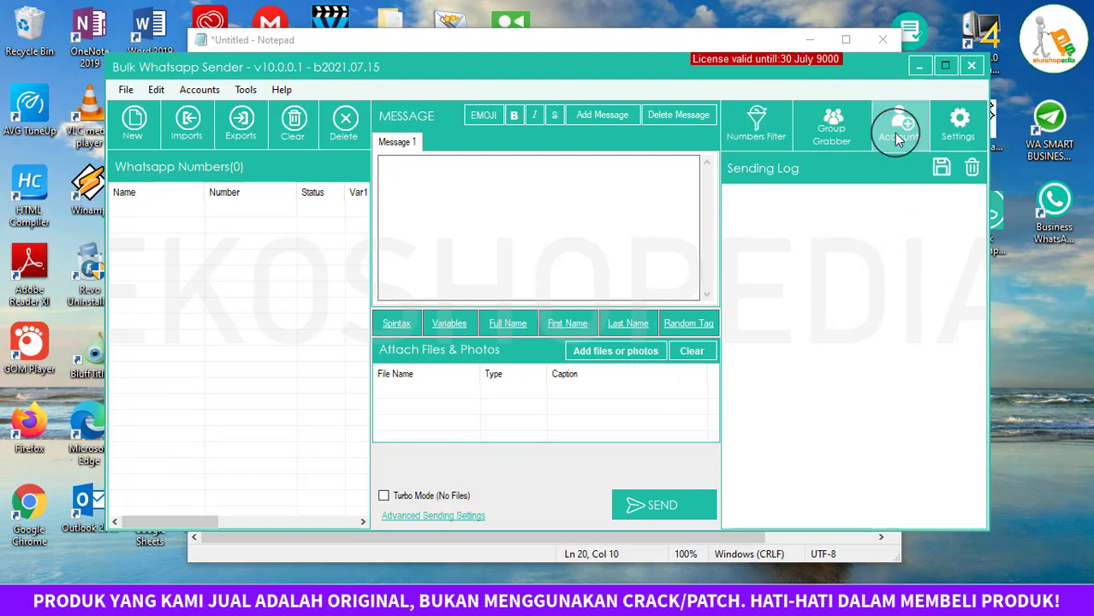
{"action": "left_click", "coordinate": [561, 214]}
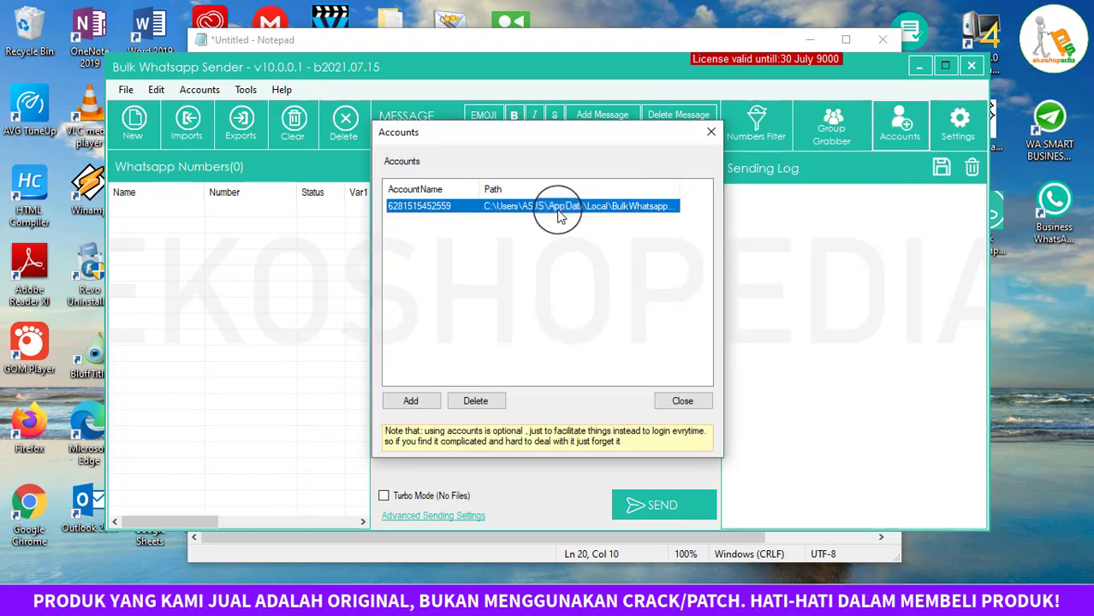
{"action": "left_click", "coordinate": [550, 238]}
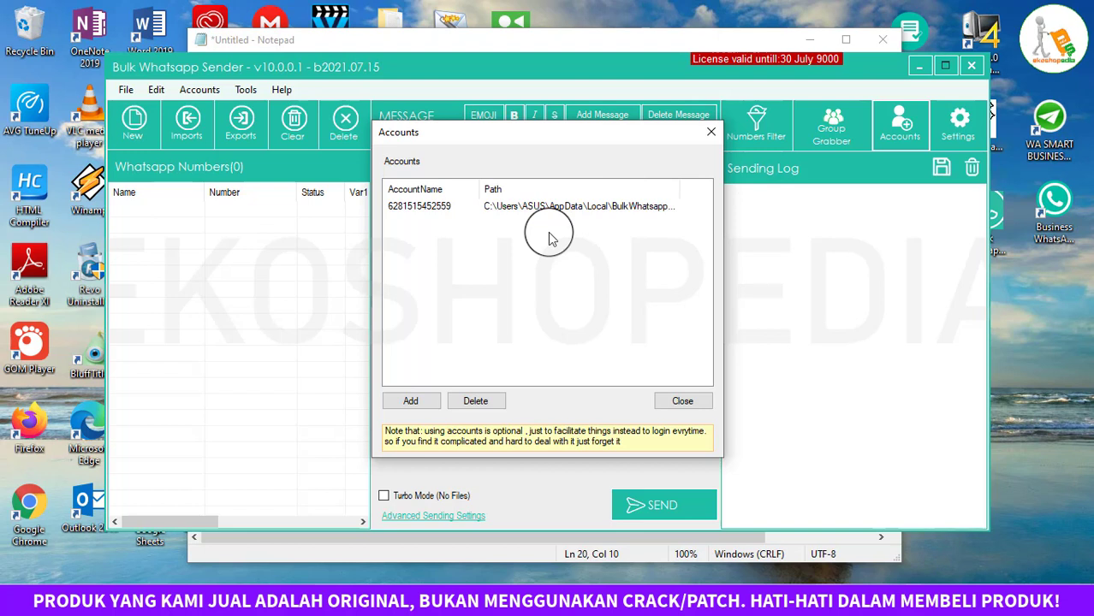
{"action": "left_click", "coordinate": [467, 210]}
{"action": "left_click", "coordinate": [467, 293]}
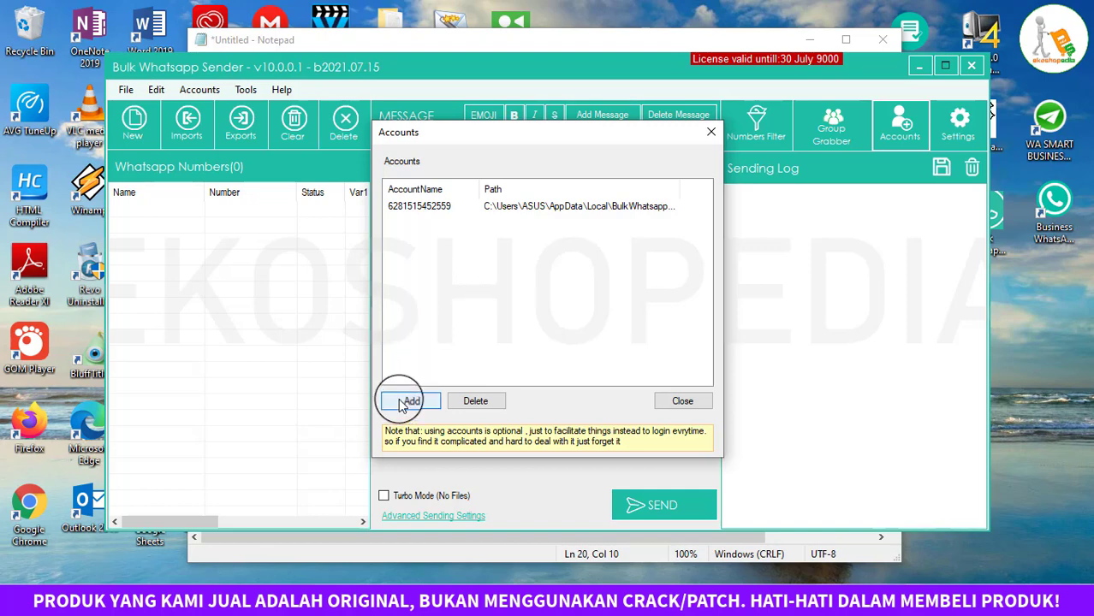
{"action": "left_click", "coordinate": [682, 402]}
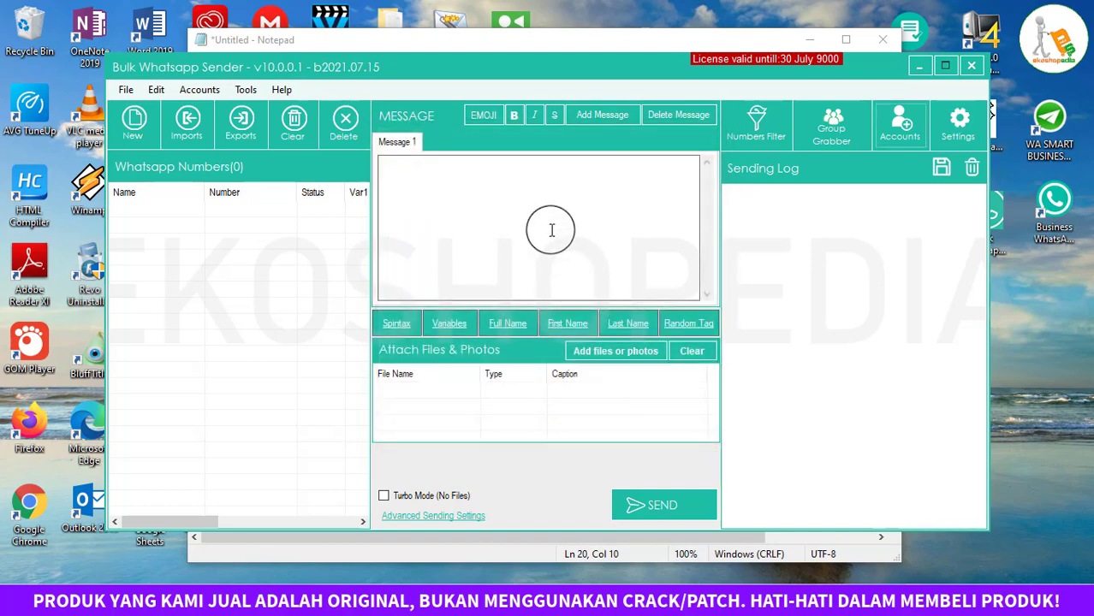
Copy the payment reminder from "Hallo kak" to "Nomor Pesan :" in Notepad and paste it into Message 1 of Bulk Whatsapp Sender.
{"action": "left_click", "coordinate": [545, 179]}
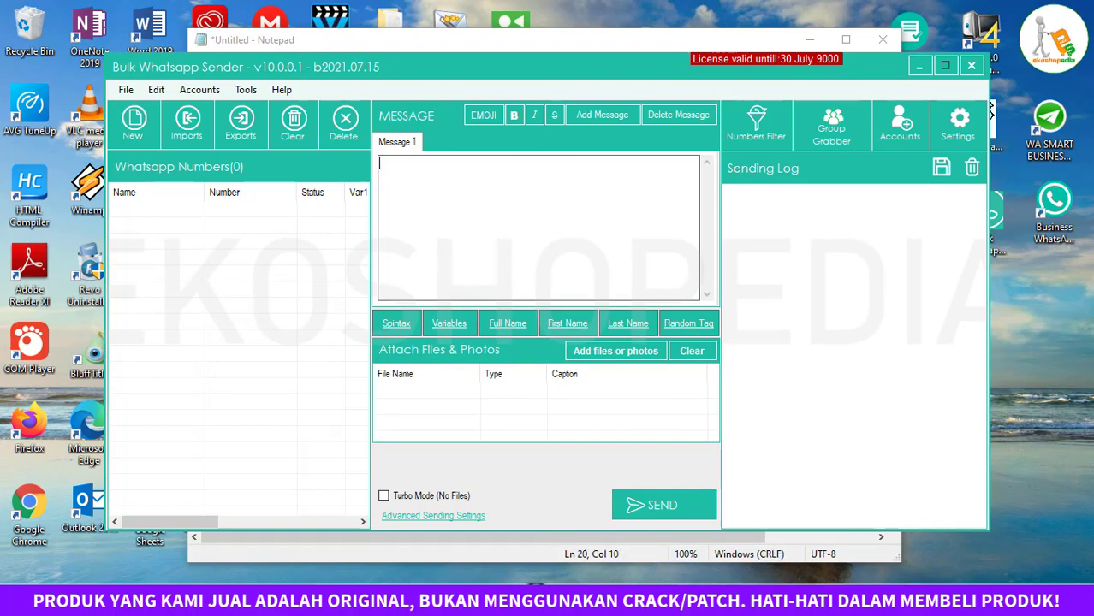
{"action": "left_click", "coordinate": [536, 608]}
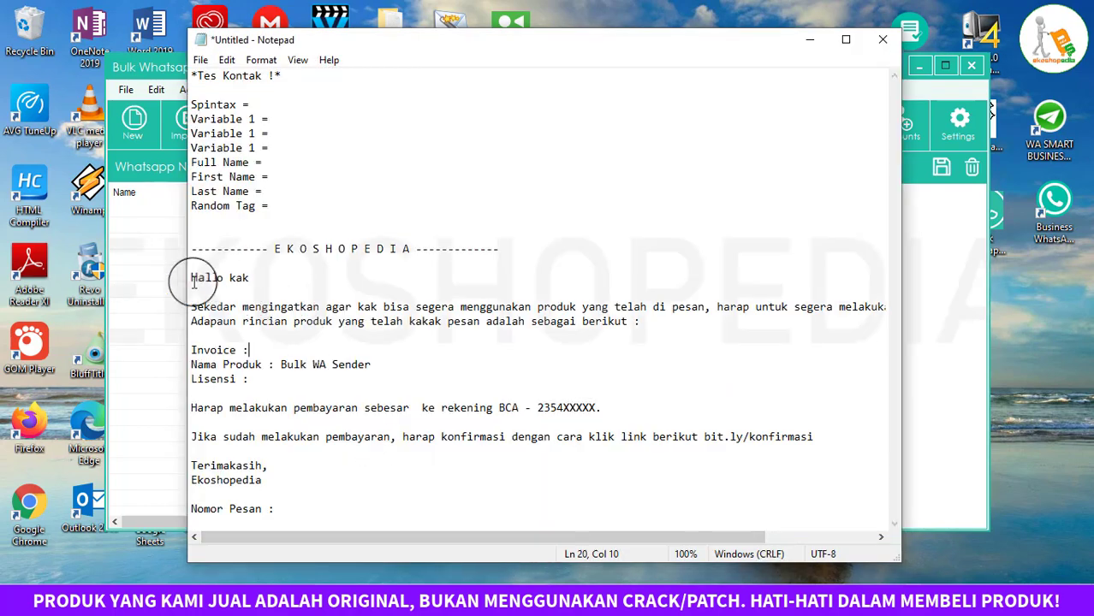
{"action": "left_click_drag", "start_coordinate": [191, 283], "coordinate": [308, 512]}
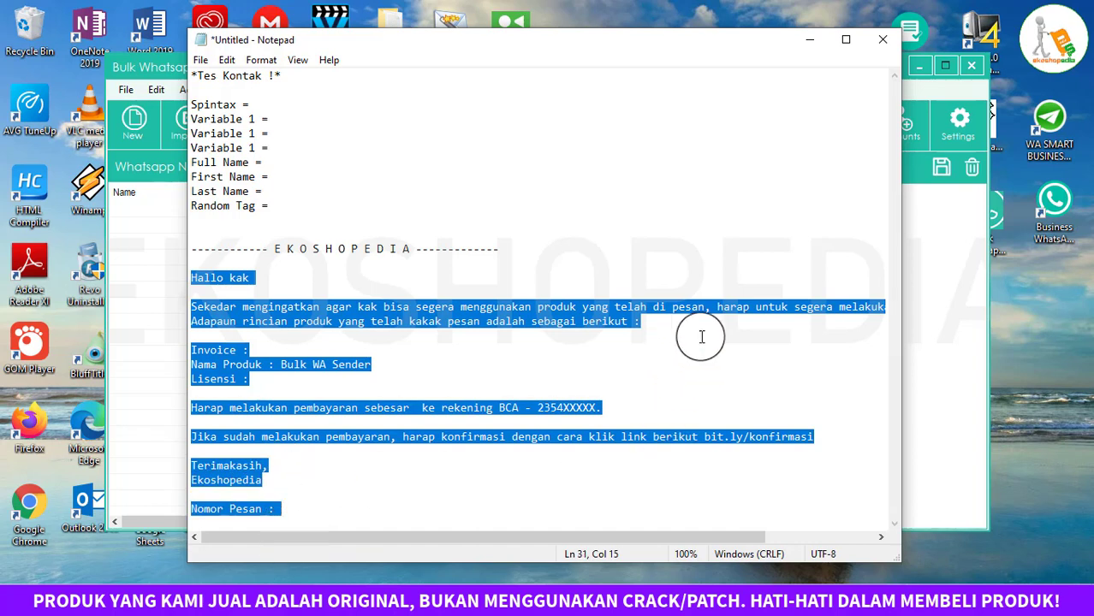
{"action": "left_click", "coordinate": [937, 337]}
{"action": "left_click", "coordinate": [512, 188]}
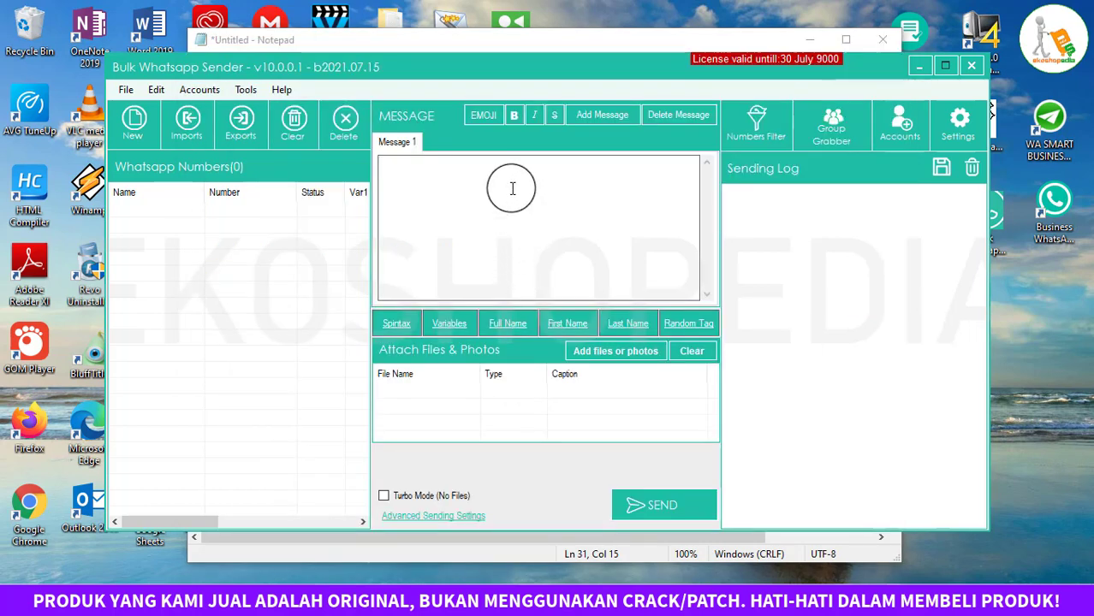
{"action": "key", "text": "ctrl+v"}
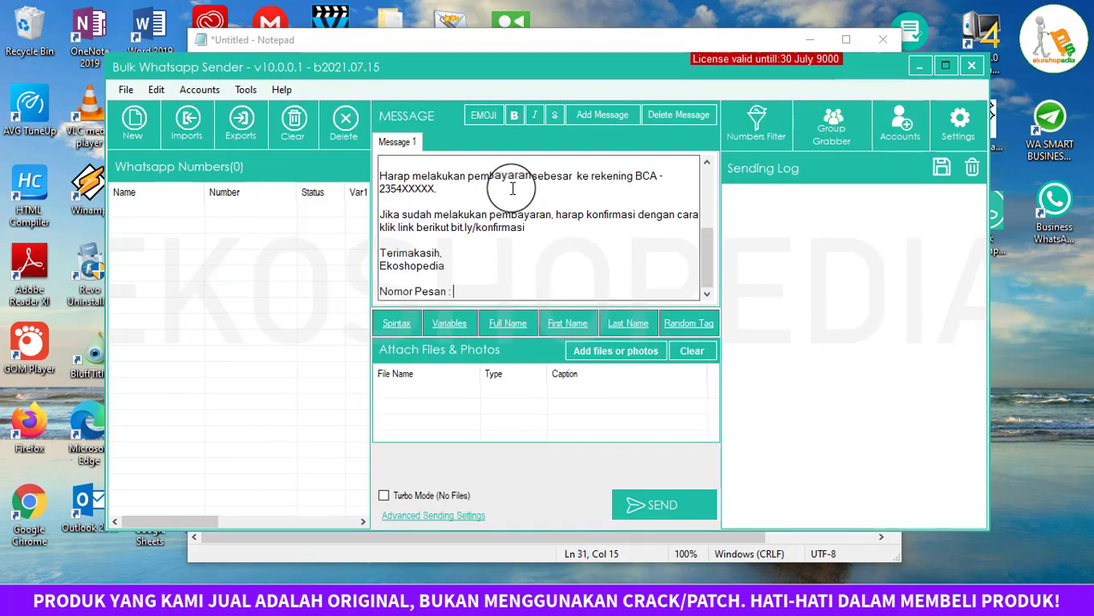
{"action": "scroll", "coordinate": [512, 188], "scroll_direction": "up", "scroll_amount": 5}
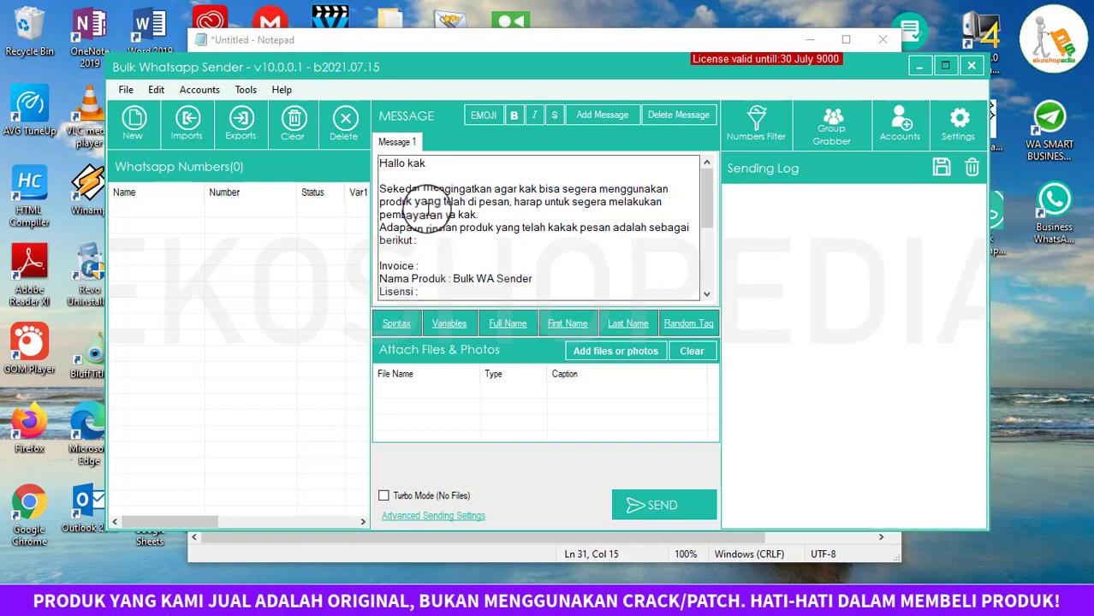
Replace "Hallo" at the start of Message 1 with a generated spintax of Hallo, Hai and Apakabar.
{"action": "left_click_drag", "start_coordinate": [403, 162], "coordinate": [379, 163]}
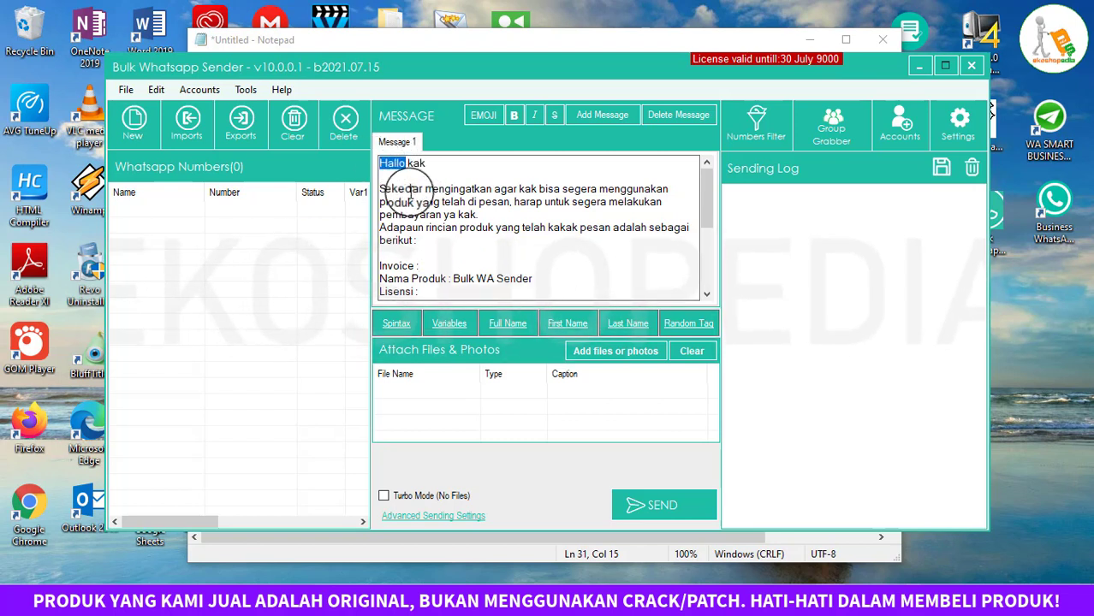
{"action": "left_click", "coordinate": [397, 324]}
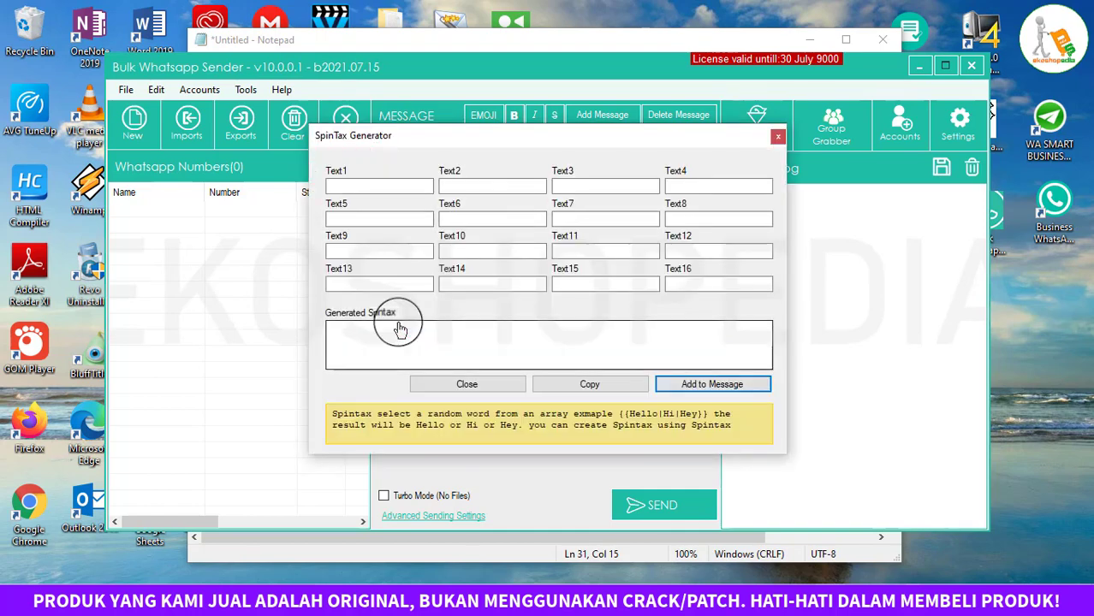
{"action": "left_click_drag", "start_coordinate": [406, 141], "coordinate": [414, 221]}
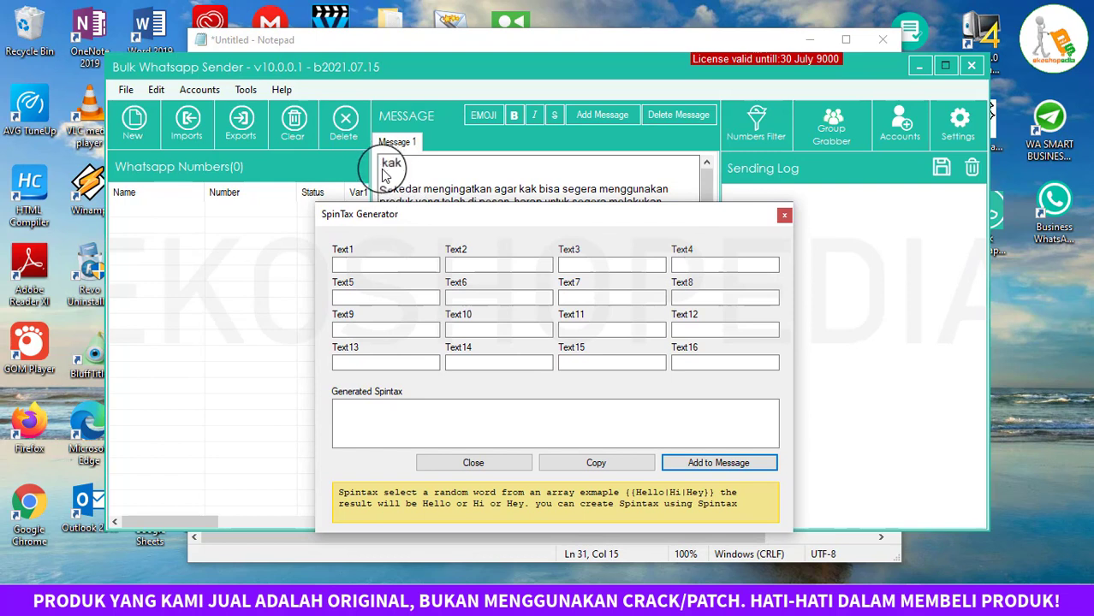
{"action": "left_click", "coordinate": [382, 263]}
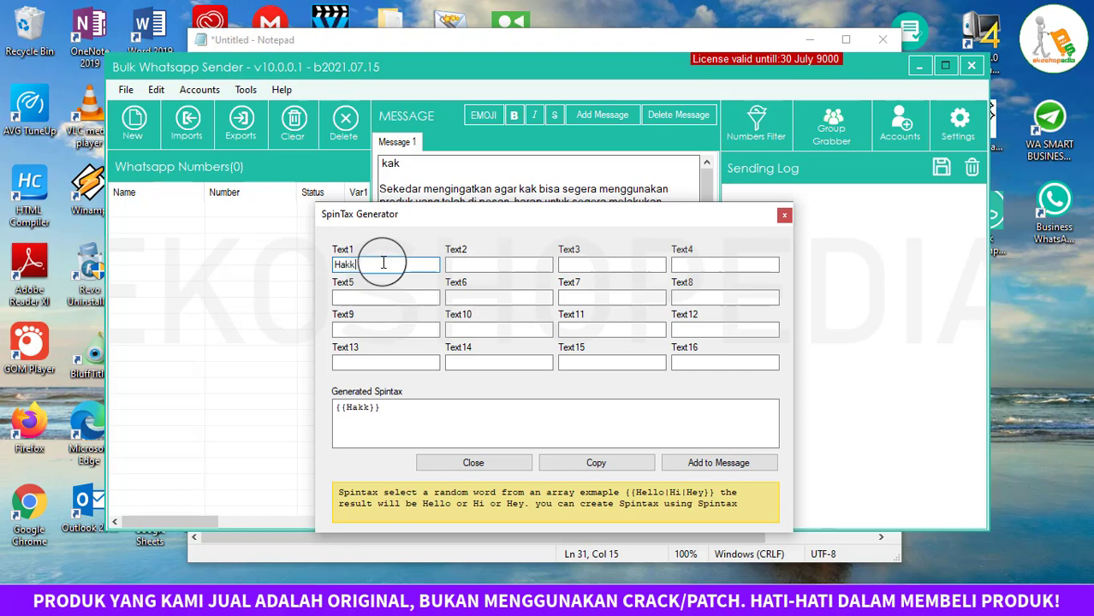
{"action": "type", "text": "Hallo"}
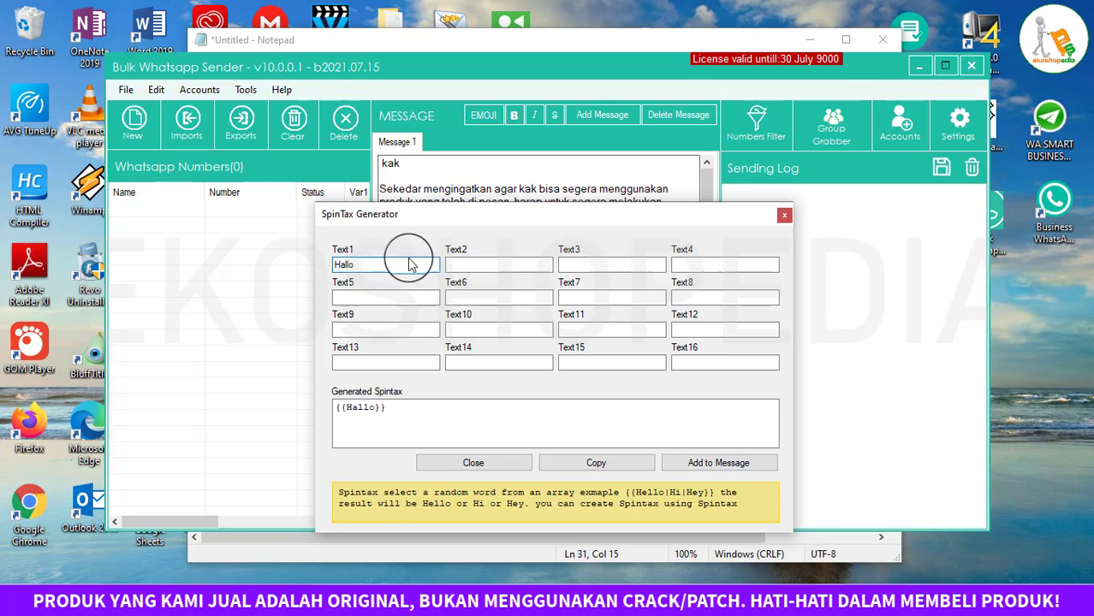
{"action": "left_click", "coordinate": [449, 260]}
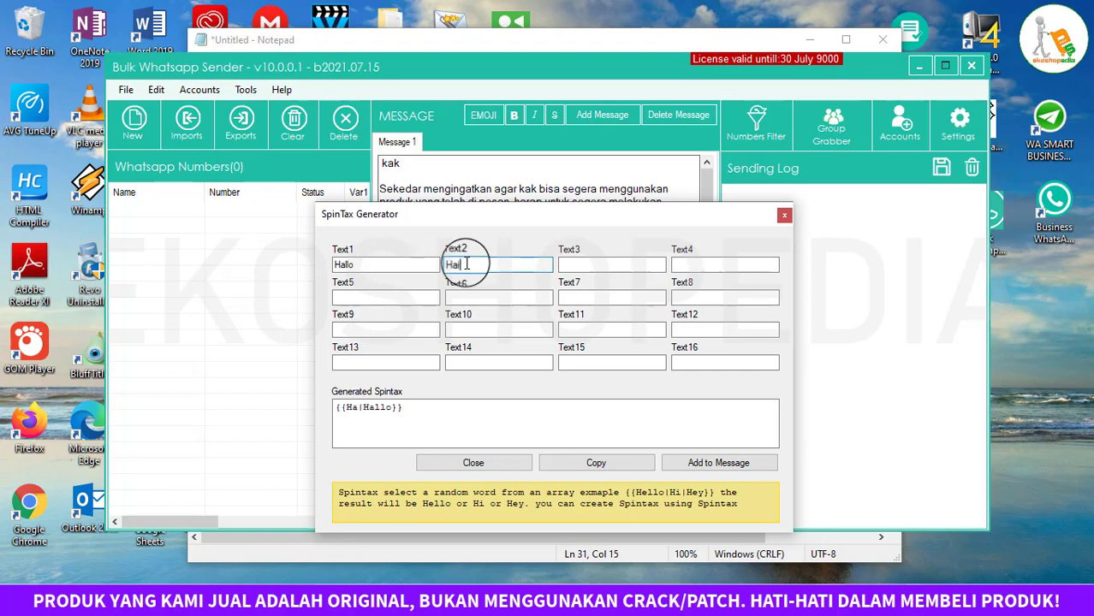
{"action": "left_click", "coordinate": [576, 264]}
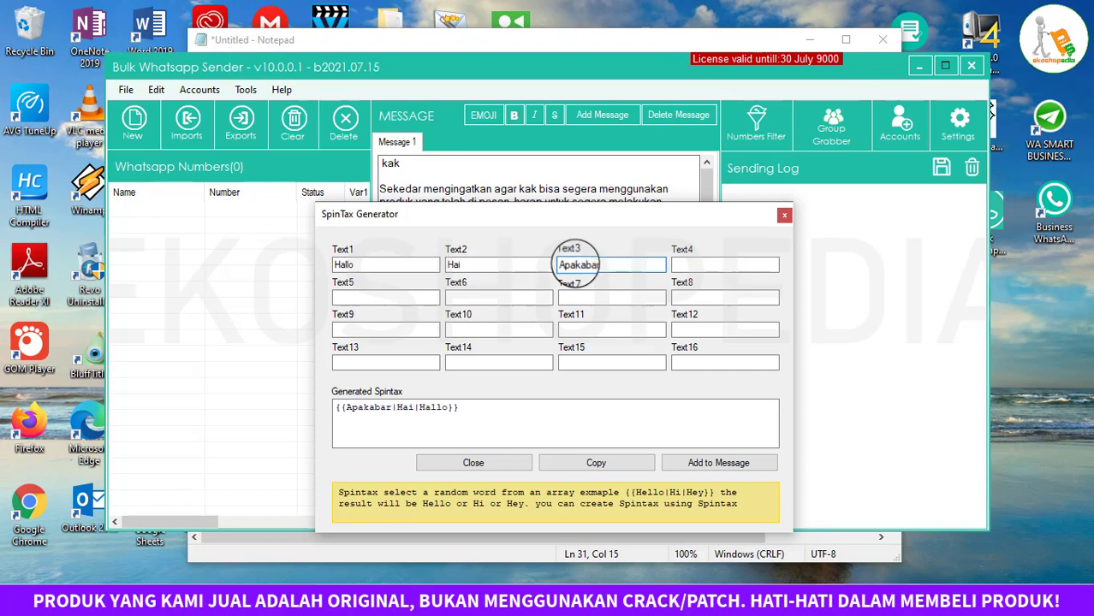
{"action": "left_click", "coordinate": [678, 265]}
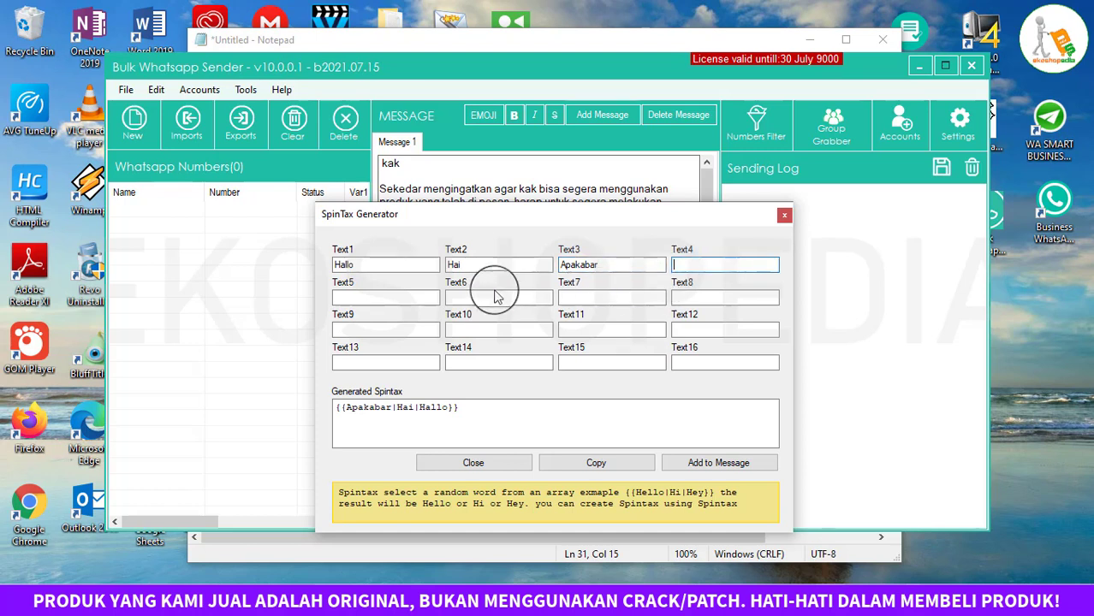
{"action": "left_click", "coordinate": [413, 296]}
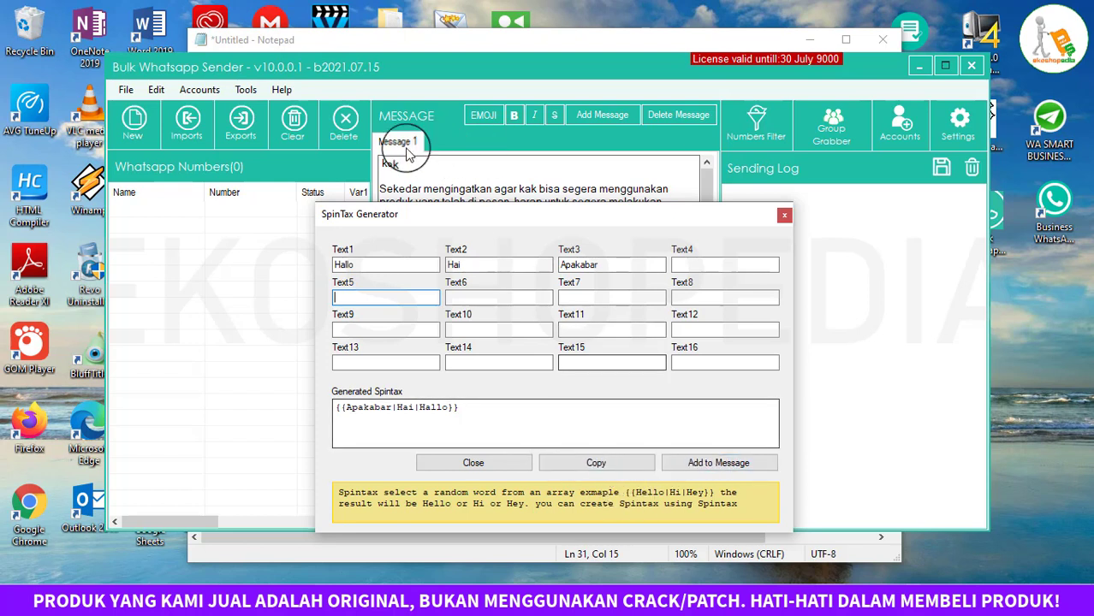
{"action": "left_click", "coordinate": [738, 463]}
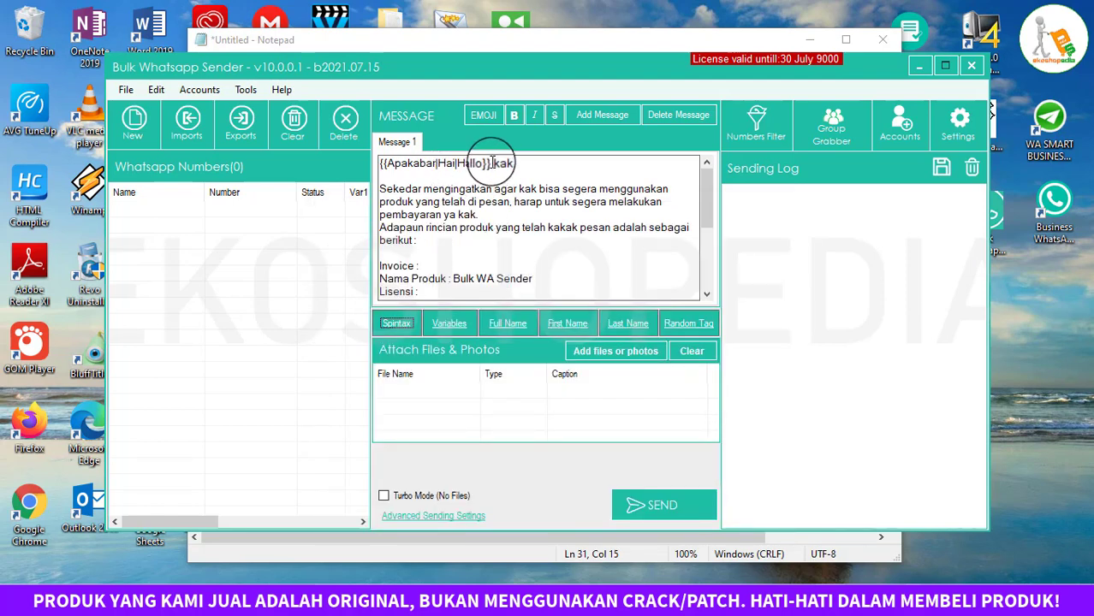
Insert a blank line above the paragraph starting "Adapaun rincian produk" in Message 1.
{"action": "left_click_drag", "start_coordinate": [492, 162], "coordinate": [366, 151]}
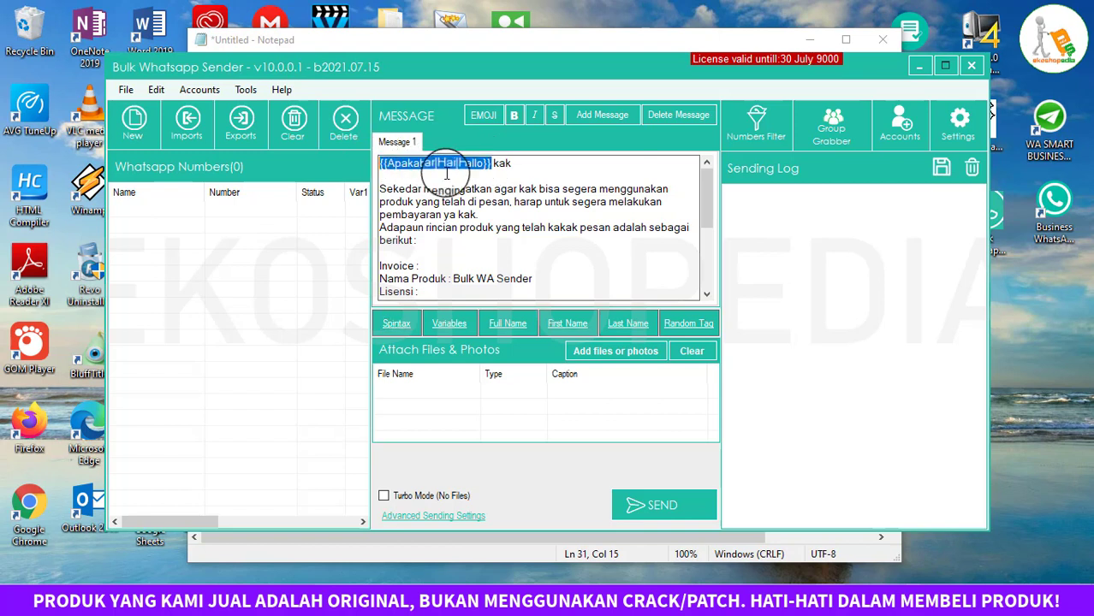
{"action": "left_click", "coordinate": [502, 165]}
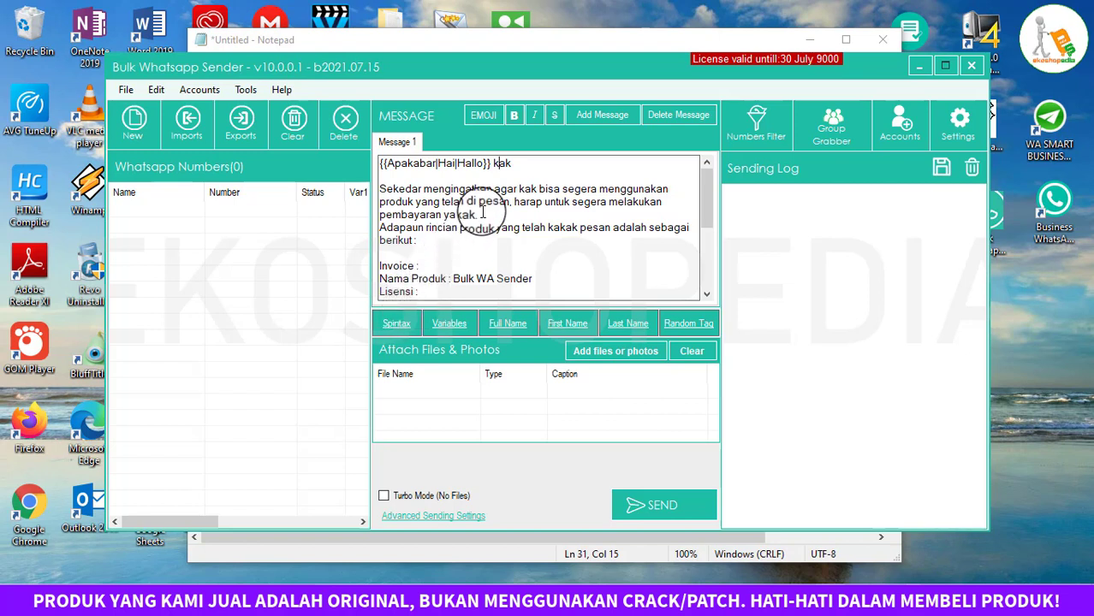
{"action": "key", "text": "Return"}
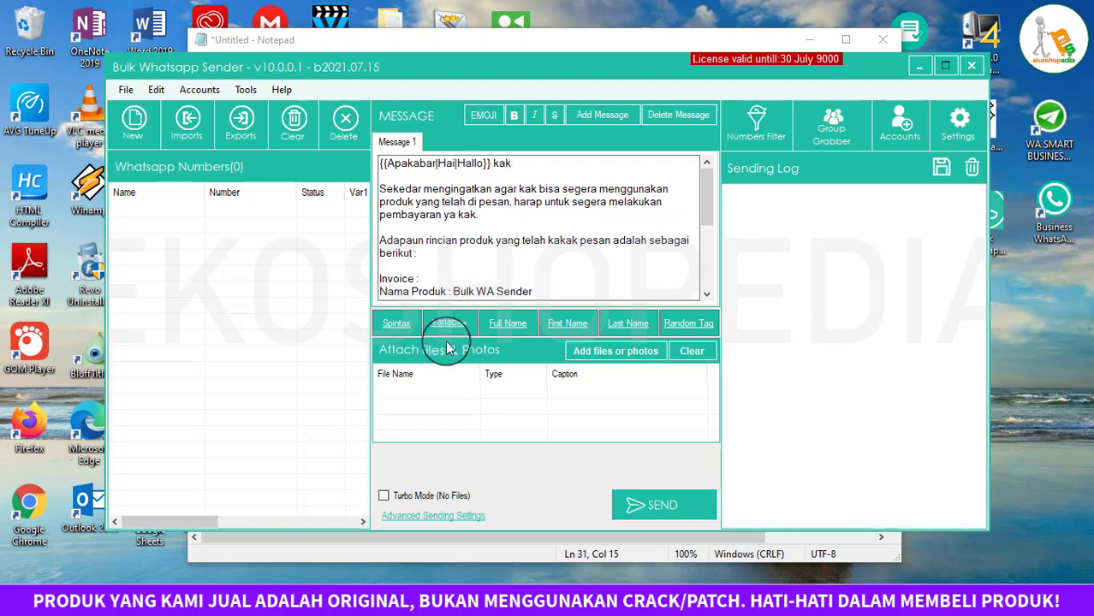
View the empty SpinTax Generator again, close it, and highlight "pembayaran" as another word that could be varied.
{"action": "left_click", "coordinate": [396, 323]}
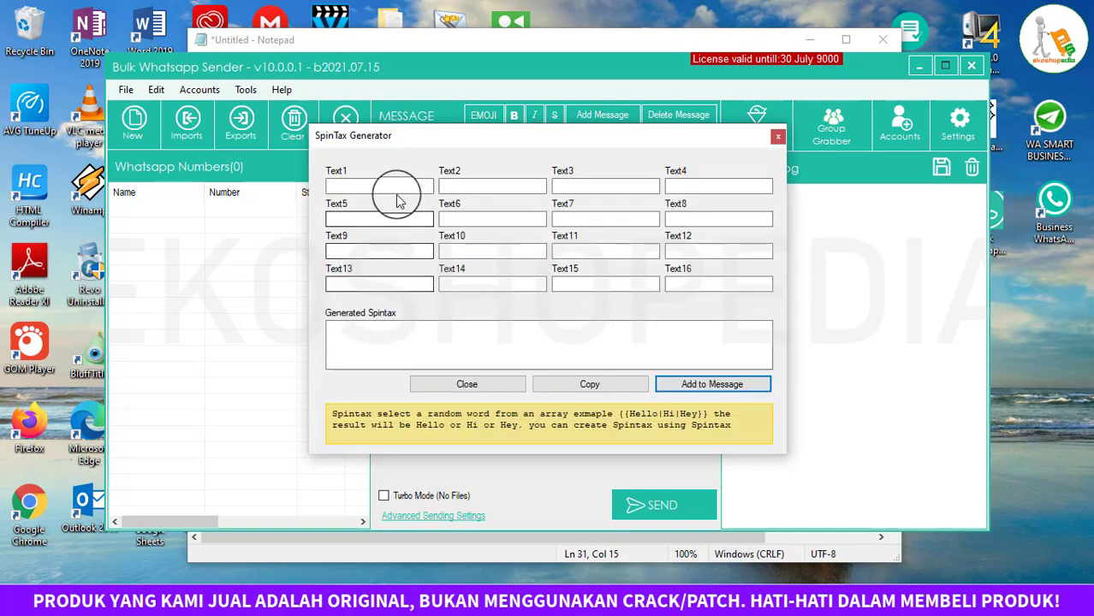
{"action": "left_click", "coordinate": [518, 384]}
{"action": "double_click", "coordinate": [404, 214]}
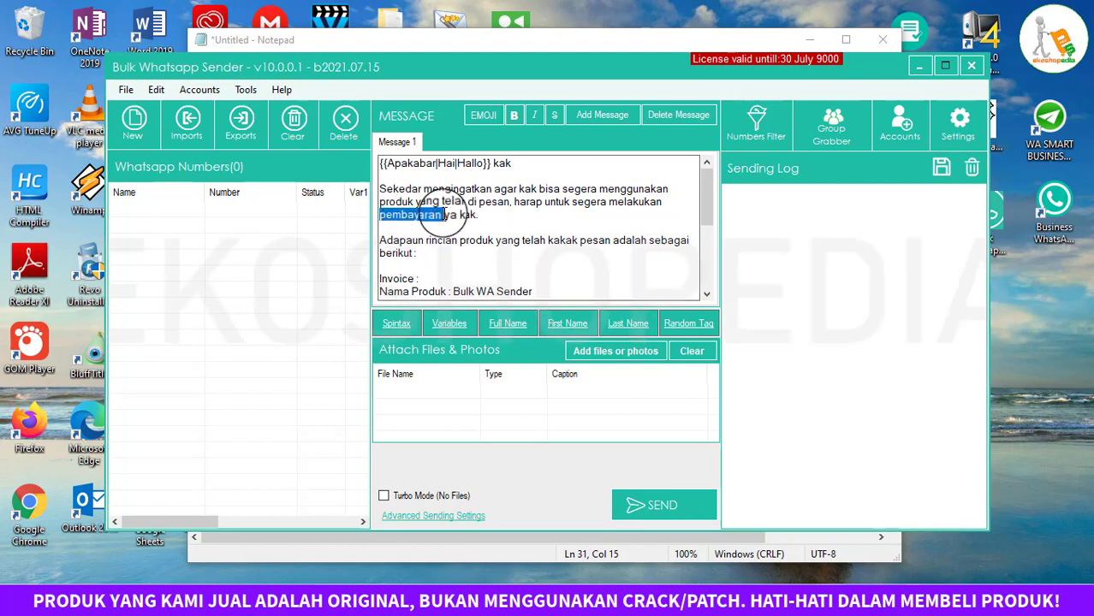
{"action": "left_click", "coordinate": [419, 215]}
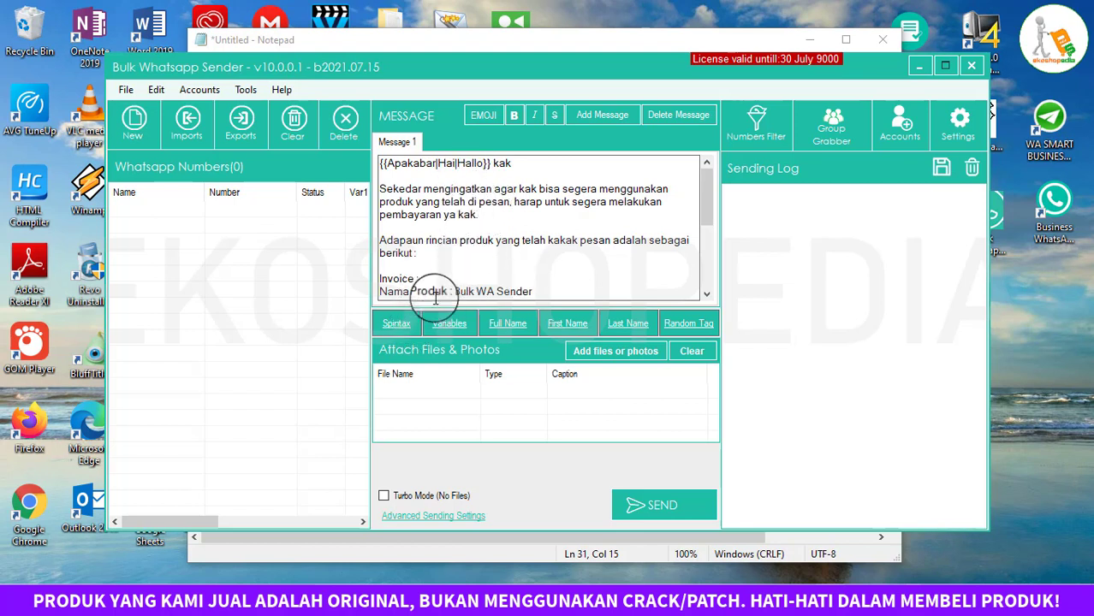
Review the available message variables and the Var1 to Var5 columns of the WhatsApp numbers list.
{"action": "scroll", "coordinate": [451, 259], "scroll_direction": "down", "scroll_amount": 1}
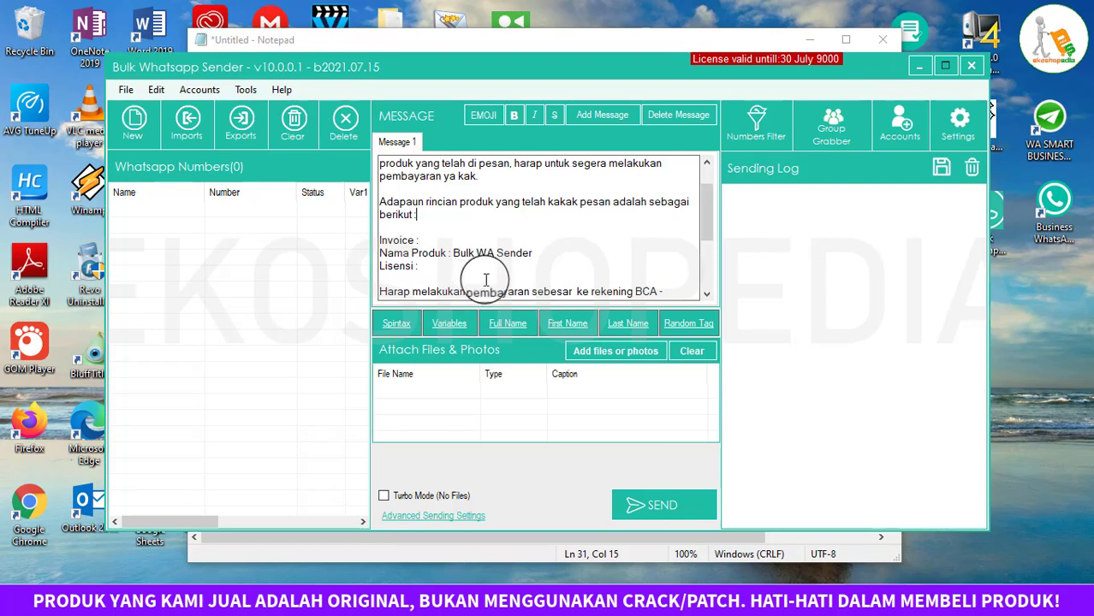
{"action": "left_click", "coordinate": [451, 325]}
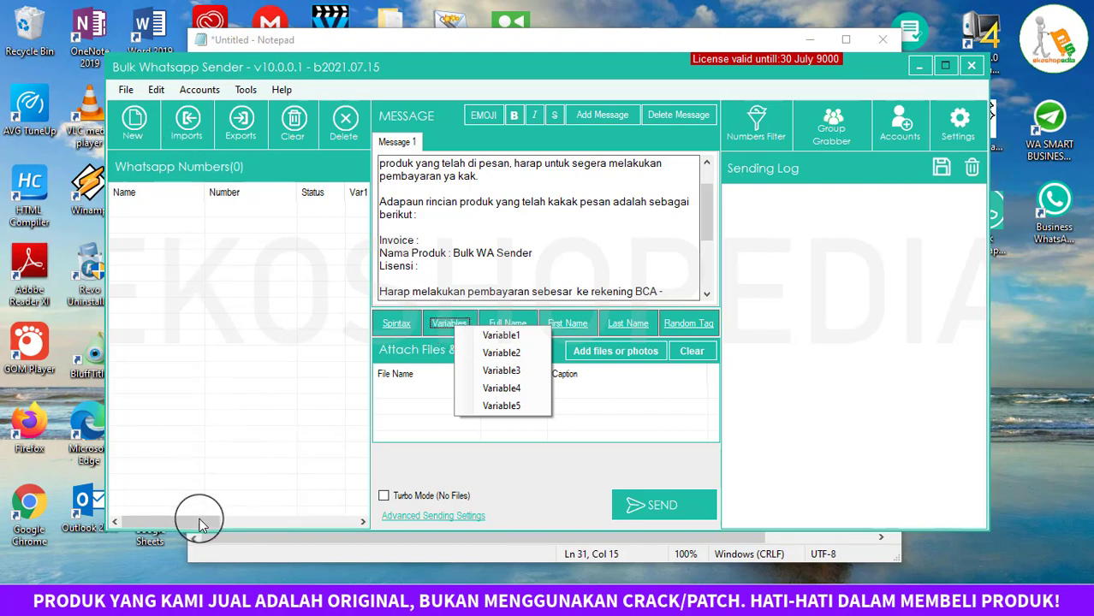
{"action": "left_click_drag", "start_coordinate": [199, 524], "coordinate": [286, 523]}
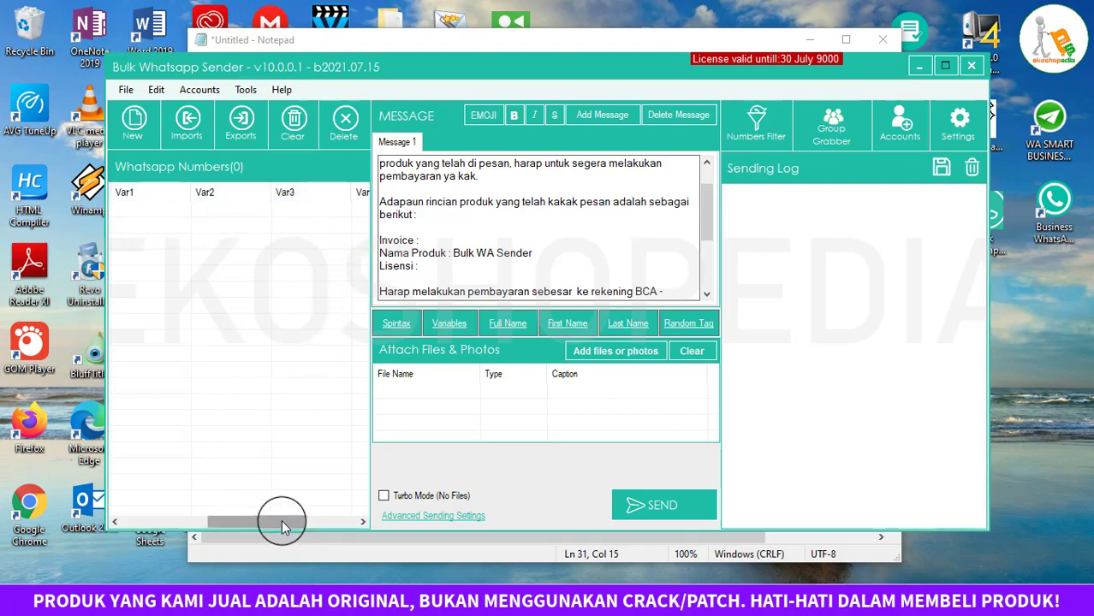
{"action": "left_click_drag", "start_coordinate": [283, 521], "coordinate": [402, 510]}
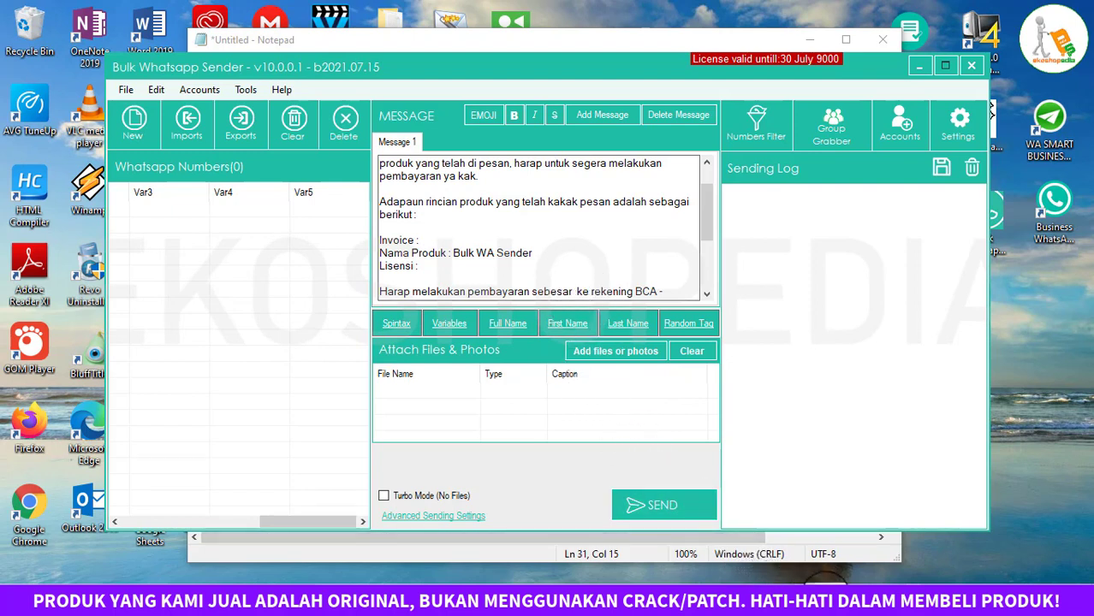
Preview the invoice, licence and payment columns of TESS KONTAK.csv in Excel.
{"action": "mouse_move", "coordinate": [858, 585]}
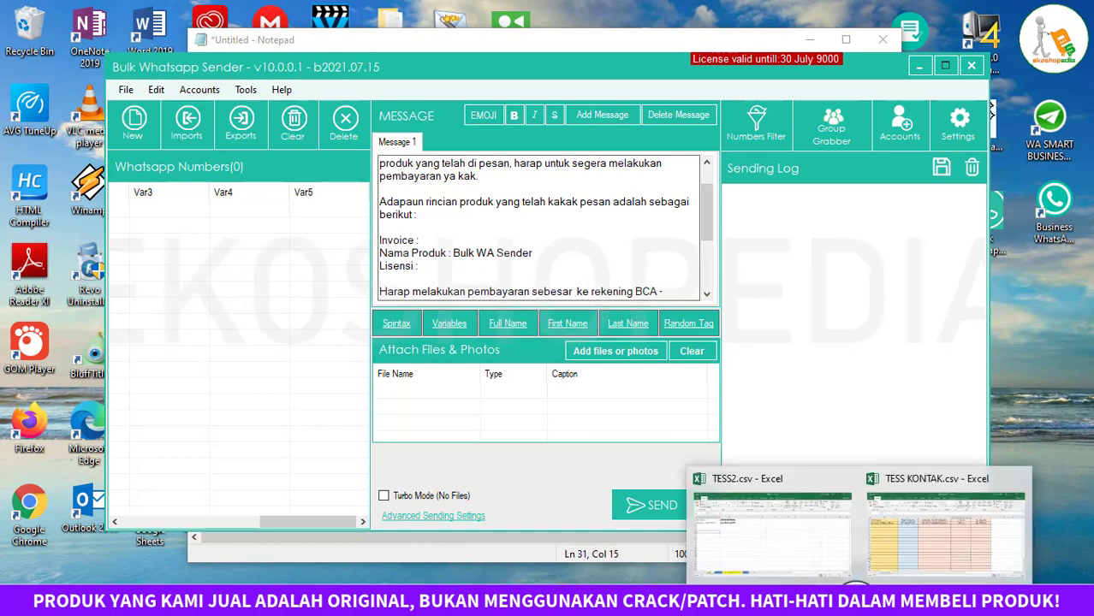
{"action": "left_click", "coordinate": [893, 532]}
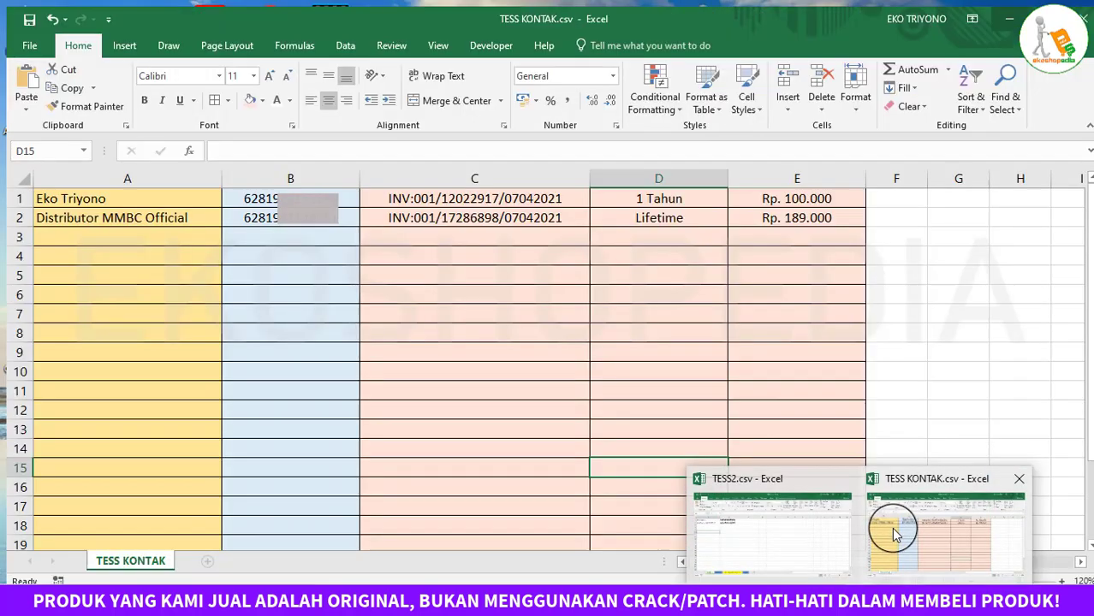
{"action": "left_click", "coordinate": [949, 533]}
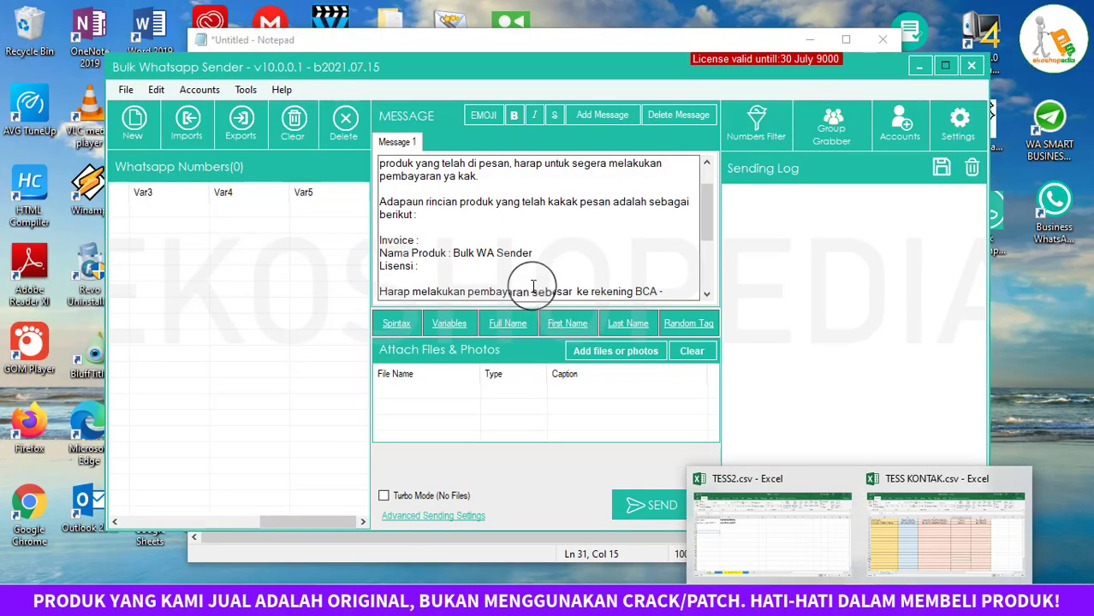
Try to load the comma-separated file TESS KONTAK.csv from the #MATERI BROADCAST folder for importing numbers from a file.
{"action": "left_click", "coordinate": [188, 122]}
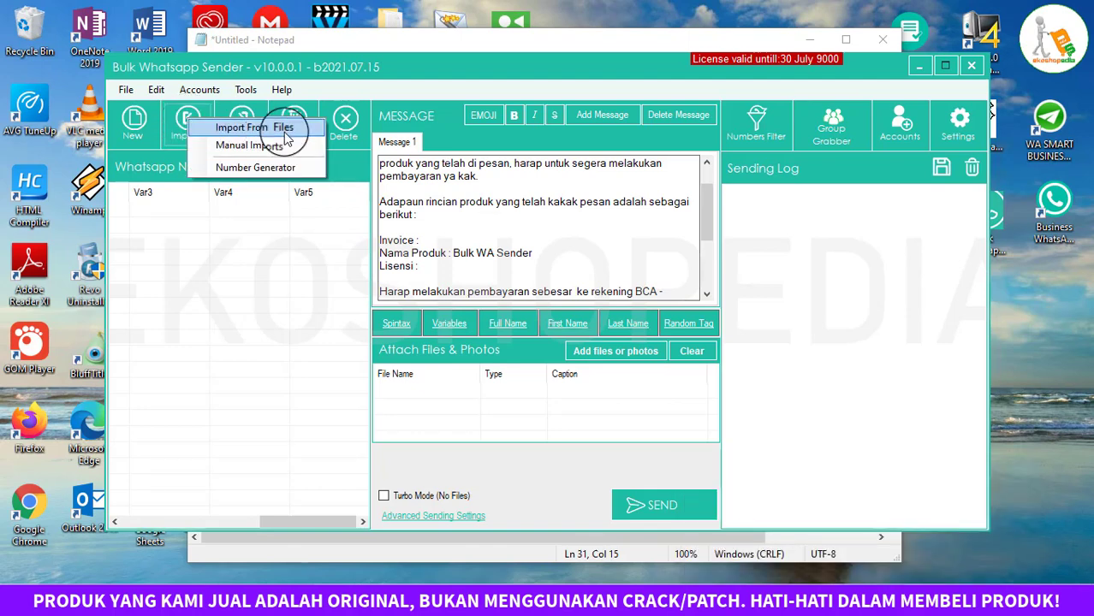
{"action": "left_click", "coordinate": [282, 130]}
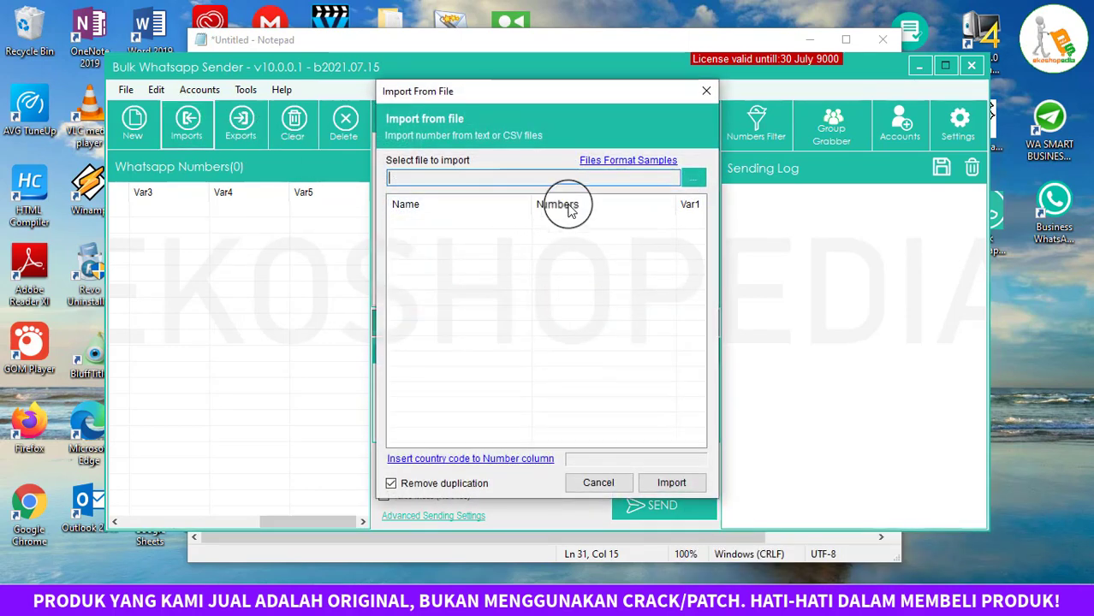
{"action": "left_click", "coordinate": [695, 187]}
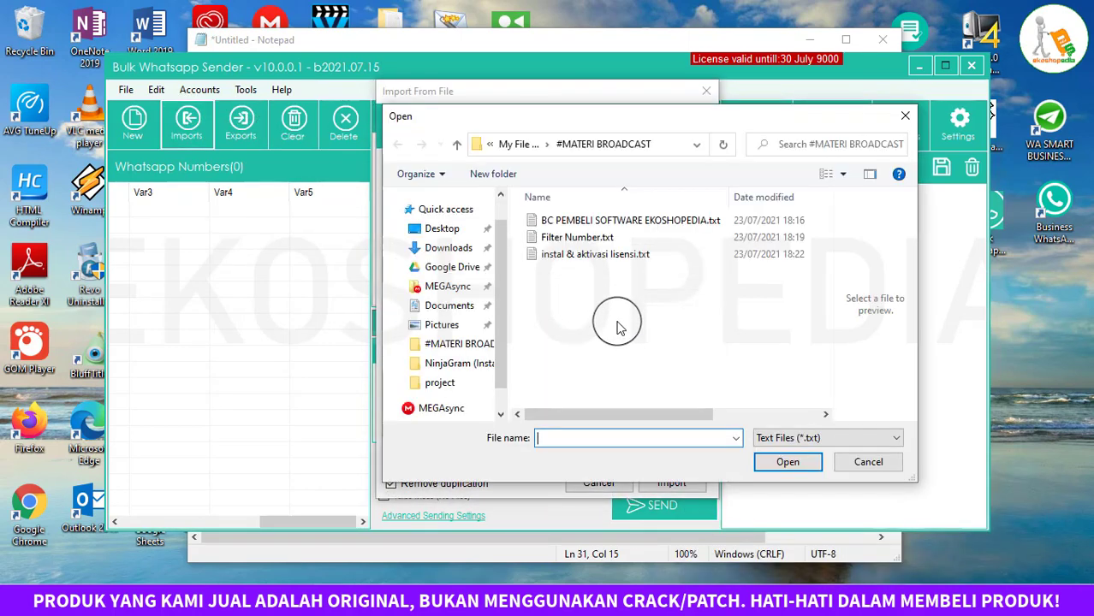
{"action": "left_click", "coordinate": [809, 441]}
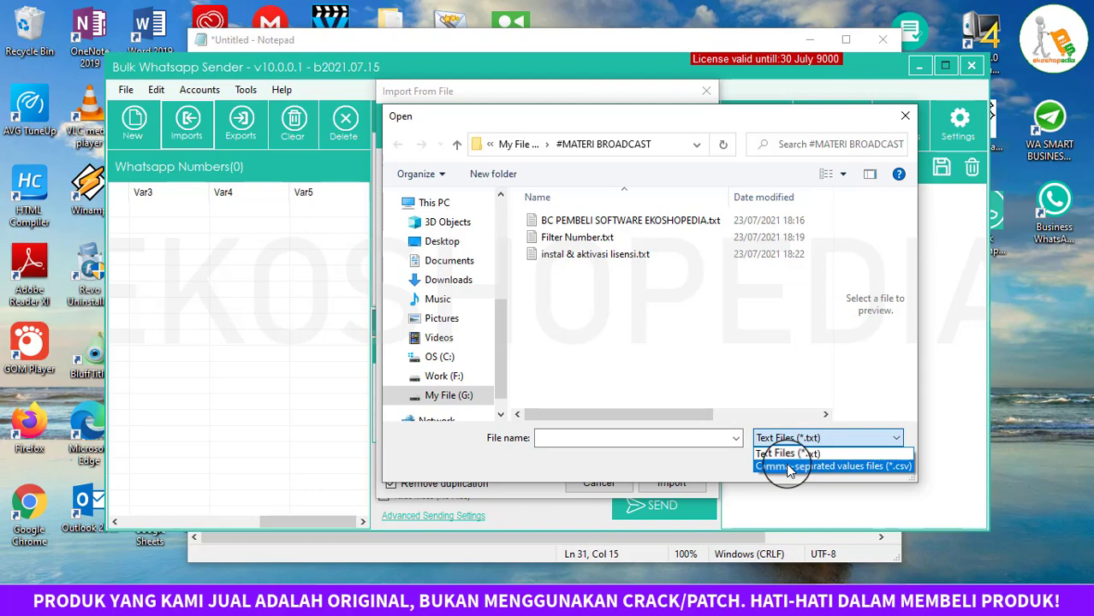
{"action": "left_click", "coordinate": [790, 468]}
{"action": "left_click", "coordinate": [610, 240]}
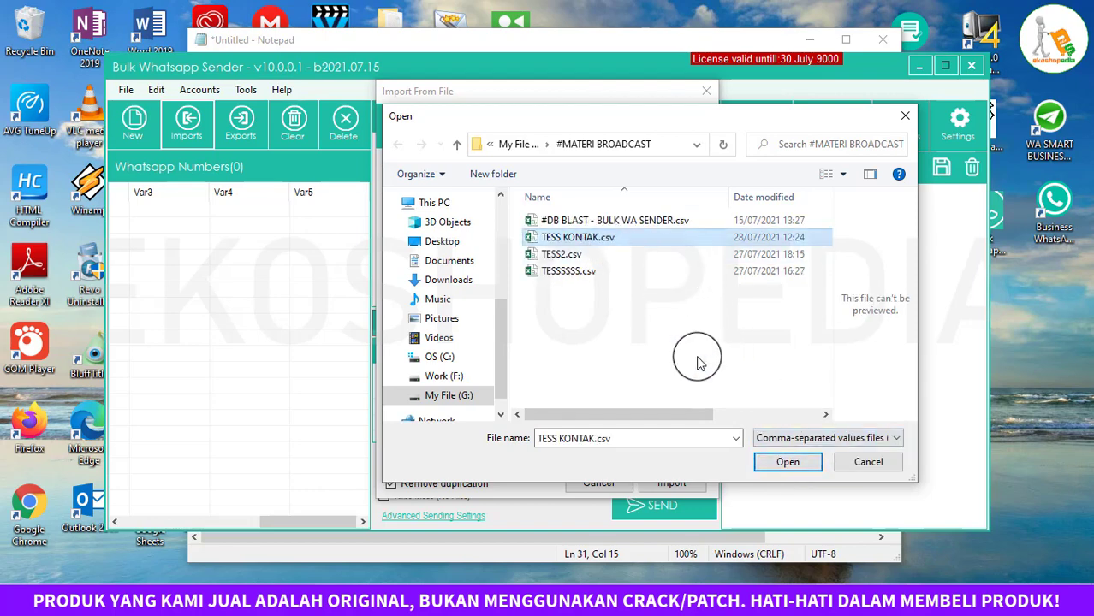
{"action": "left_click", "coordinate": [788, 463]}
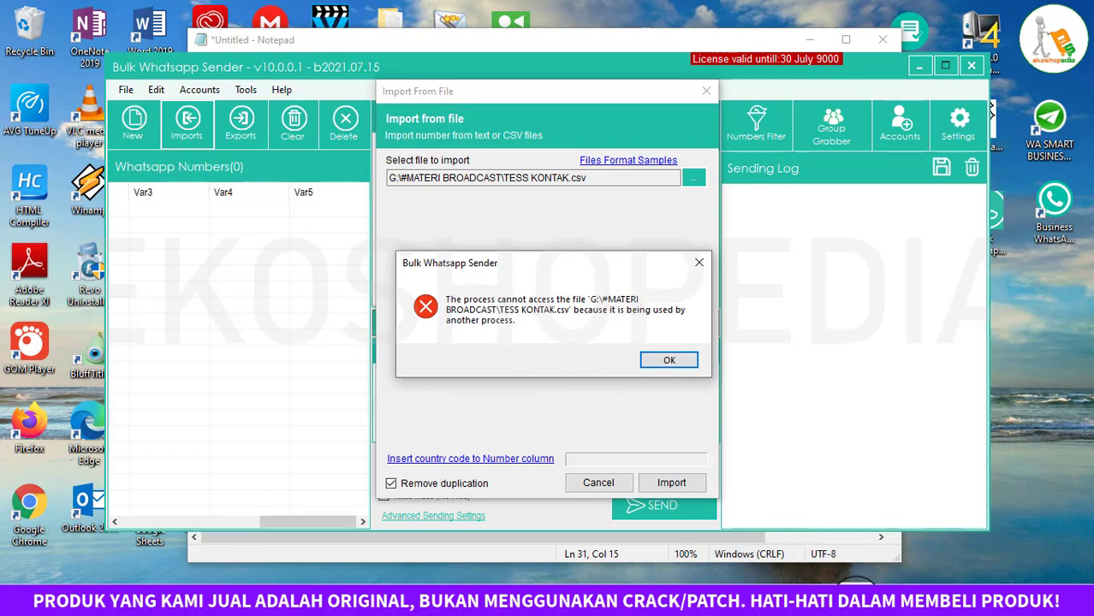
Close the TESS KONTAK.csv workbook in Excel and dismiss the file access error in Bulk Whatsapp Sender.
{"action": "mouse_move", "coordinate": [863, 584]}
{"action": "left_click", "coordinate": [936, 509]}
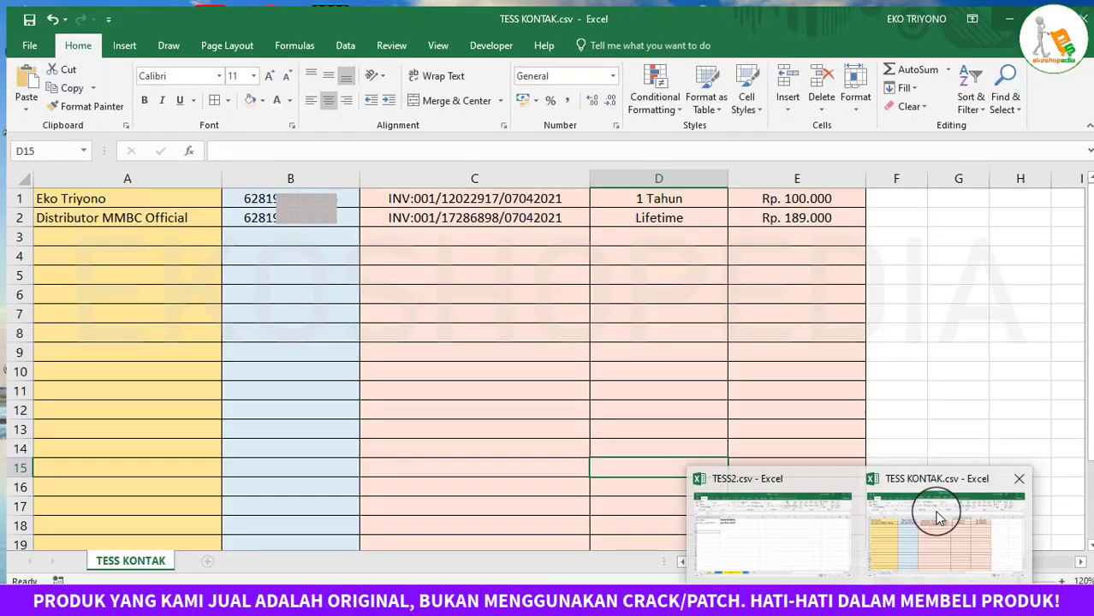
{"action": "left_click", "coordinate": [1018, 479]}
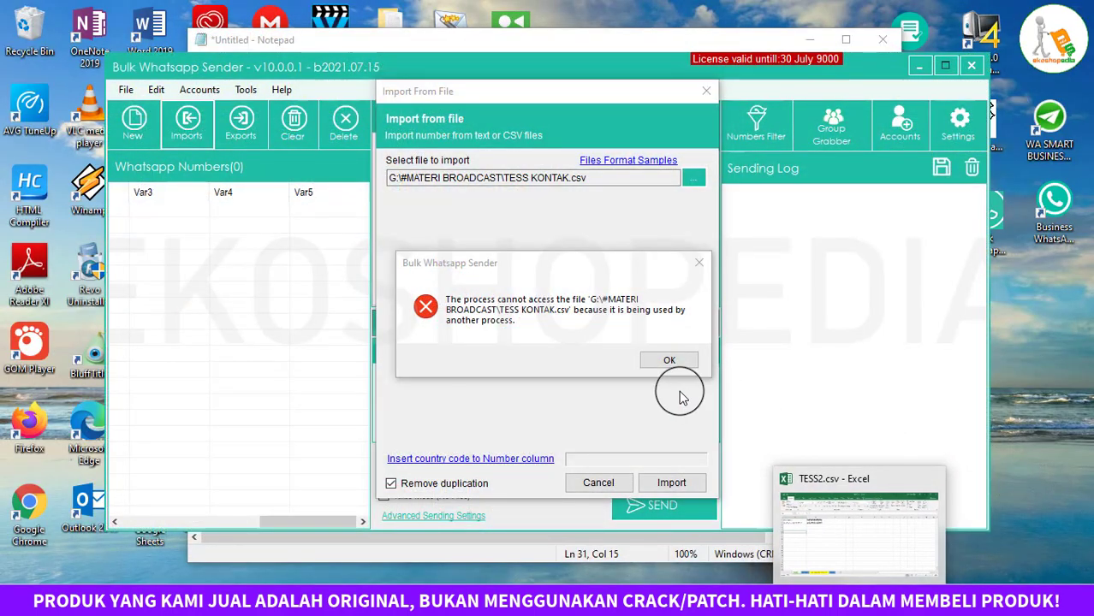
{"action": "left_click", "coordinate": [667, 359]}
Load TESS KONTAK.csv again, check its Var1 to Var3 columns, and import the contacts with duplicate removal enabled.
{"action": "left_click", "coordinate": [685, 187]}
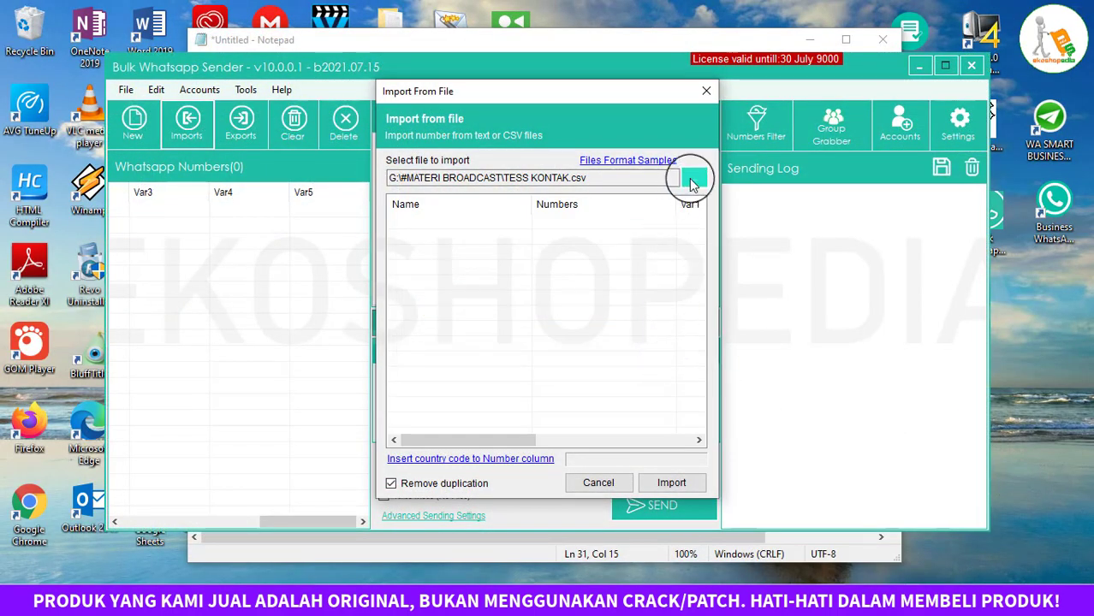
{"action": "left_click", "coordinate": [785, 461]}
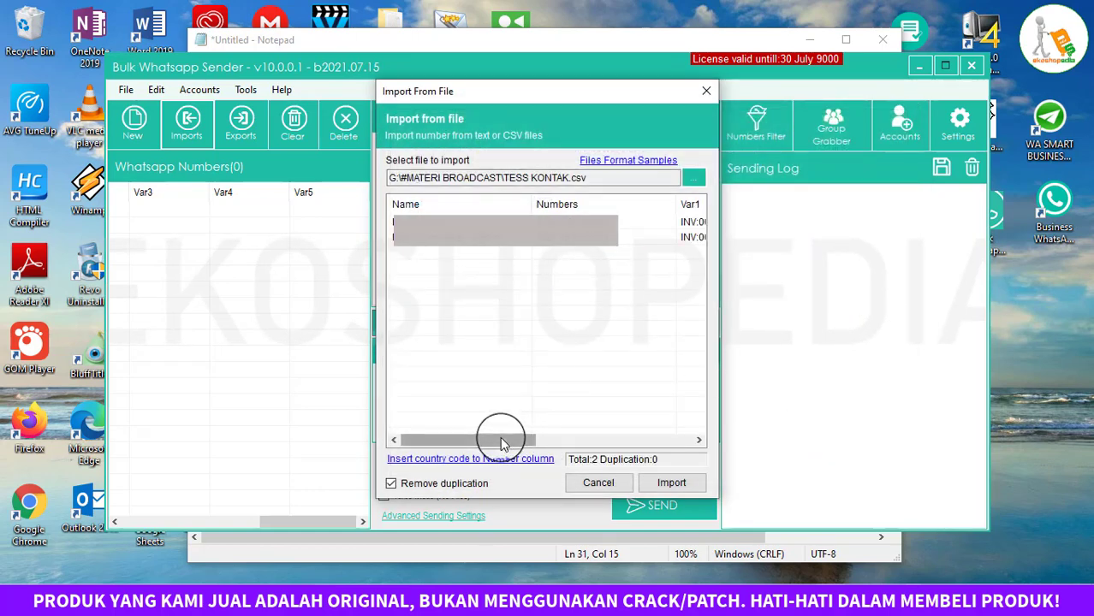
{"action": "left_click_drag", "start_coordinate": [502, 442], "coordinate": [600, 444]}
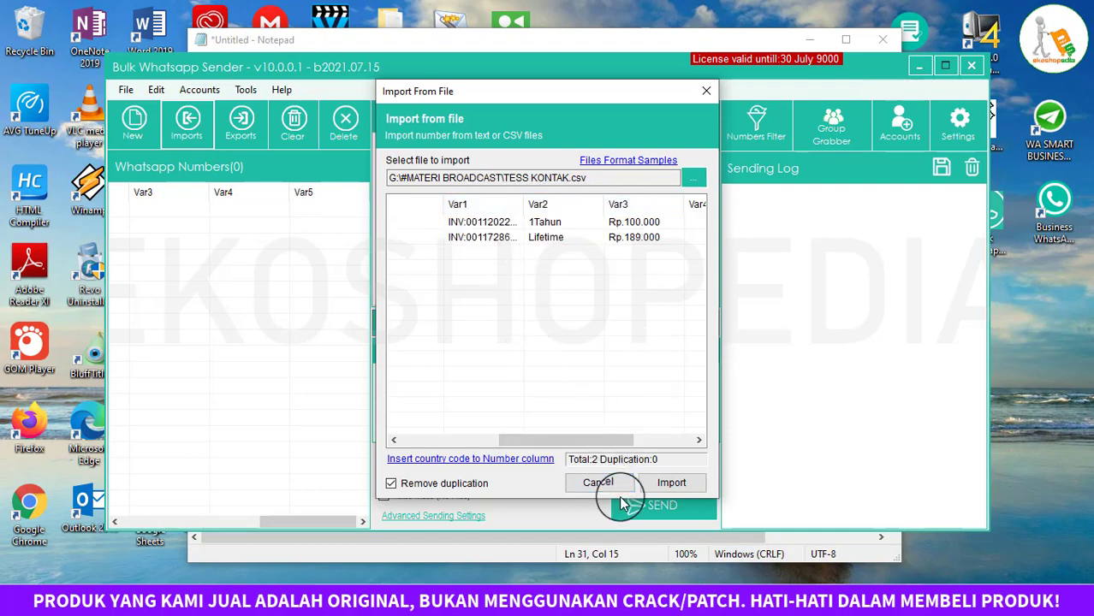
{"action": "left_click", "coordinate": [672, 483]}
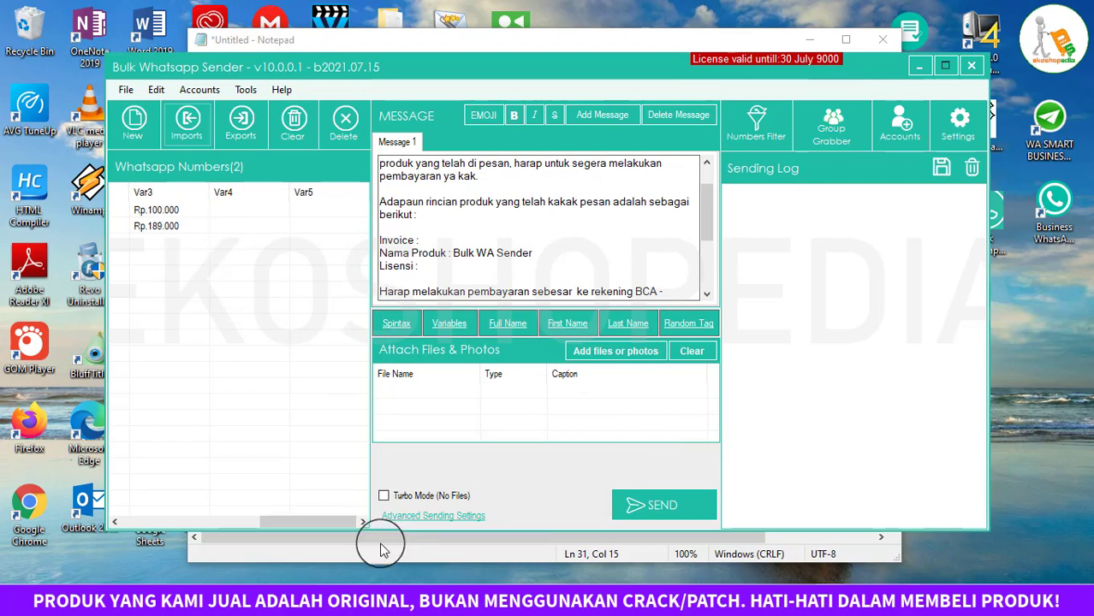
Insert Variable1 after "Invoice :" in the message for the contacts' Var1 invoice values.
{"action": "left_click_drag", "start_coordinate": [325, 519], "coordinate": [276, 501]}
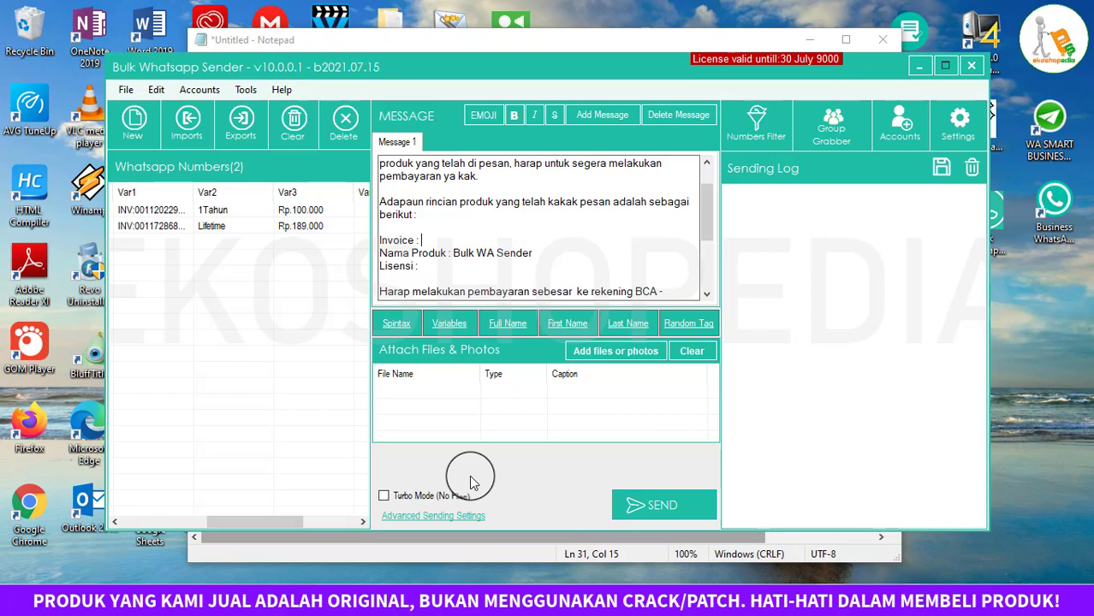
{"action": "left_click", "coordinate": [171, 212]}
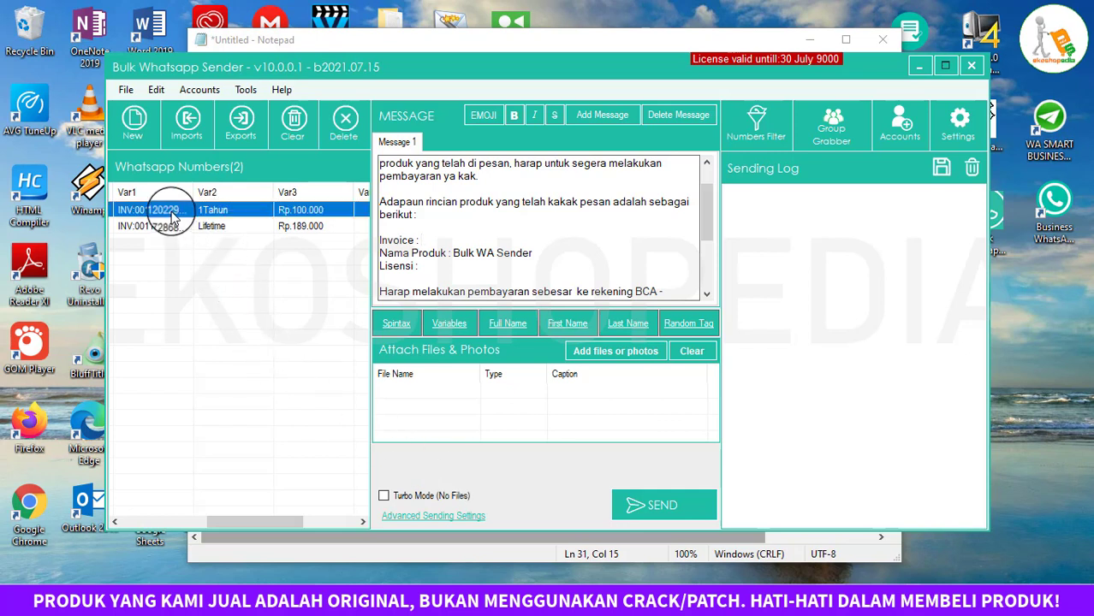
{"action": "left_click", "coordinate": [446, 243]}
{"action": "left_click", "coordinate": [451, 322]}
{"action": "left_click", "coordinate": [482, 327]}
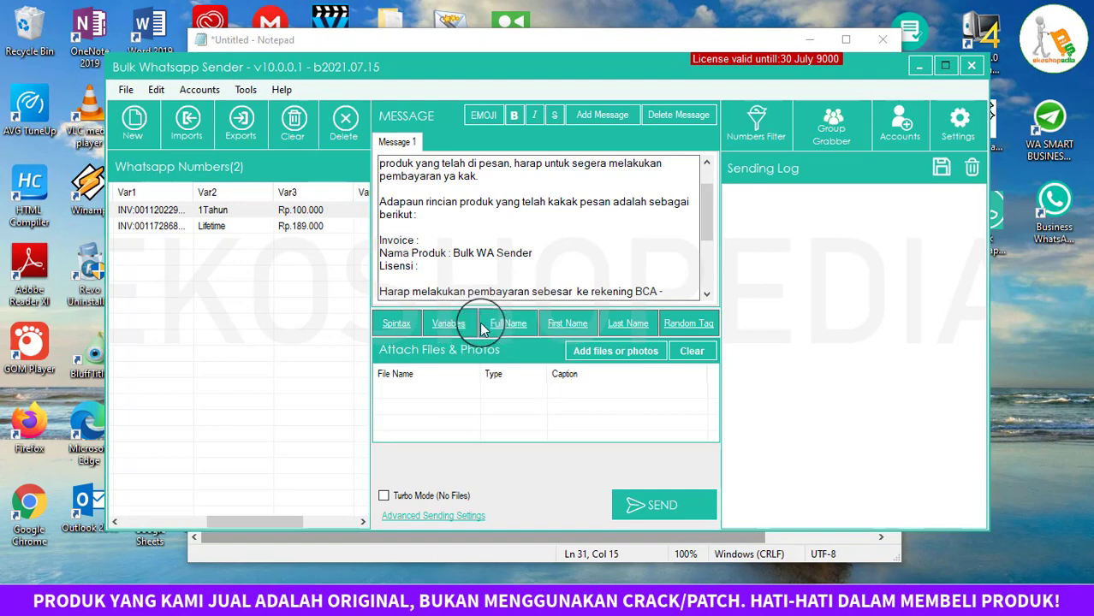
{"action": "scroll", "coordinate": [477, 267], "scroll_direction": "down", "scroll_amount": 1}
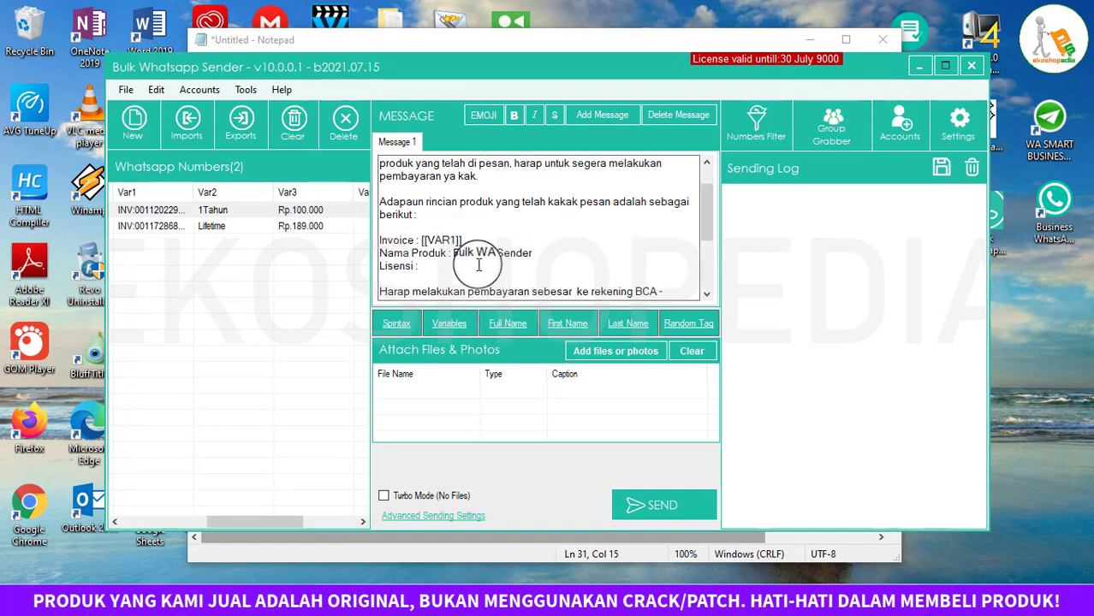
Insert Variable2 after "Lisensi :" in the message for the contacts' Var2 licence values.
{"action": "left_click", "coordinate": [447, 266]}
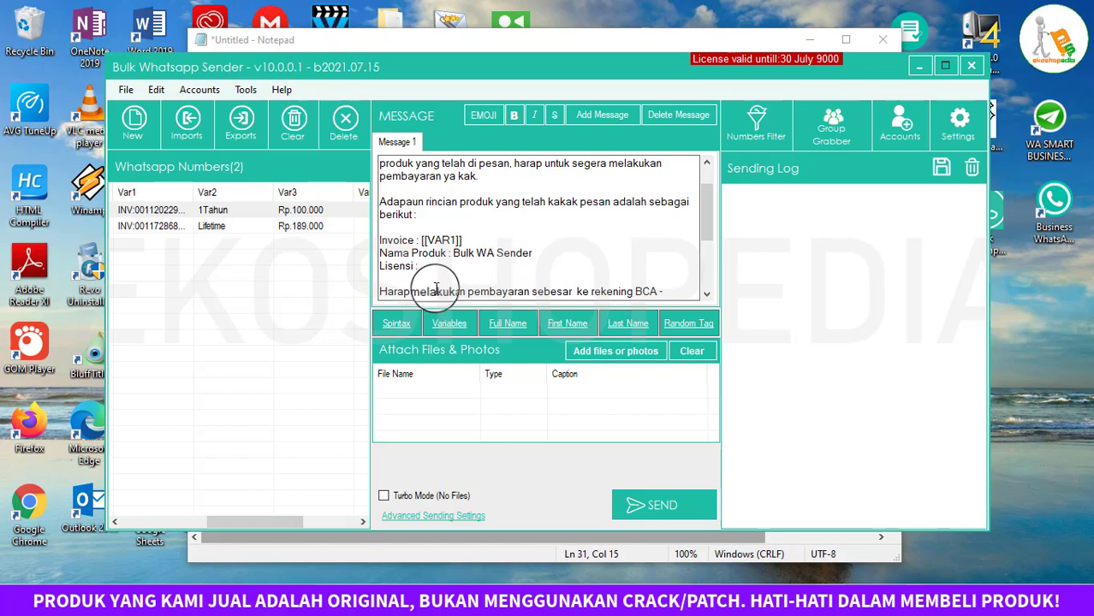
{"action": "left_click", "coordinate": [237, 206]}
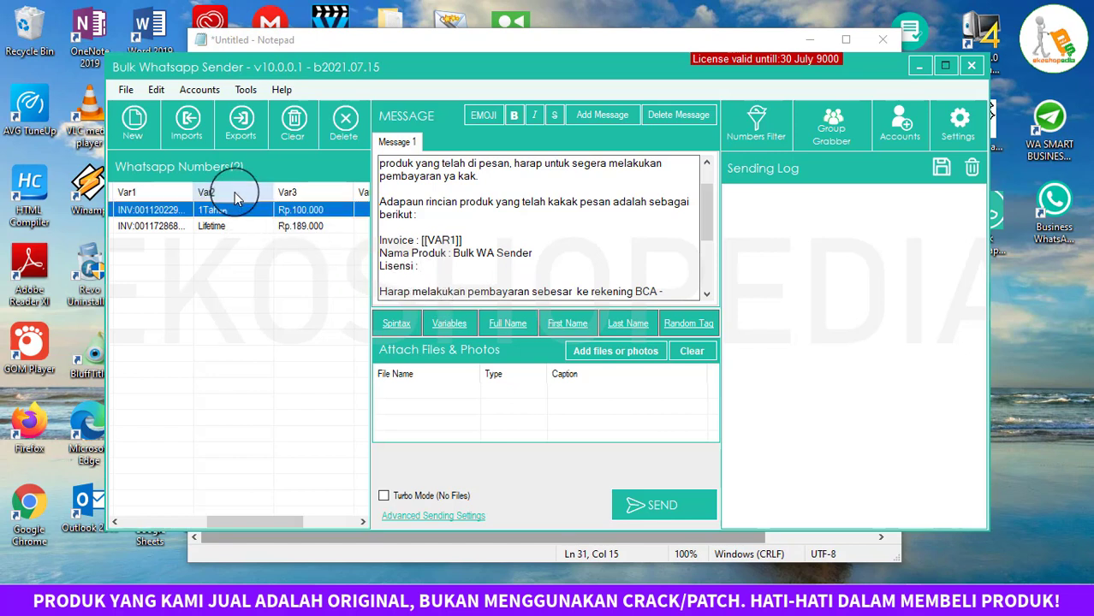
{"action": "left_click", "coordinate": [479, 267]}
{"action": "left_click", "coordinate": [444, 330]}
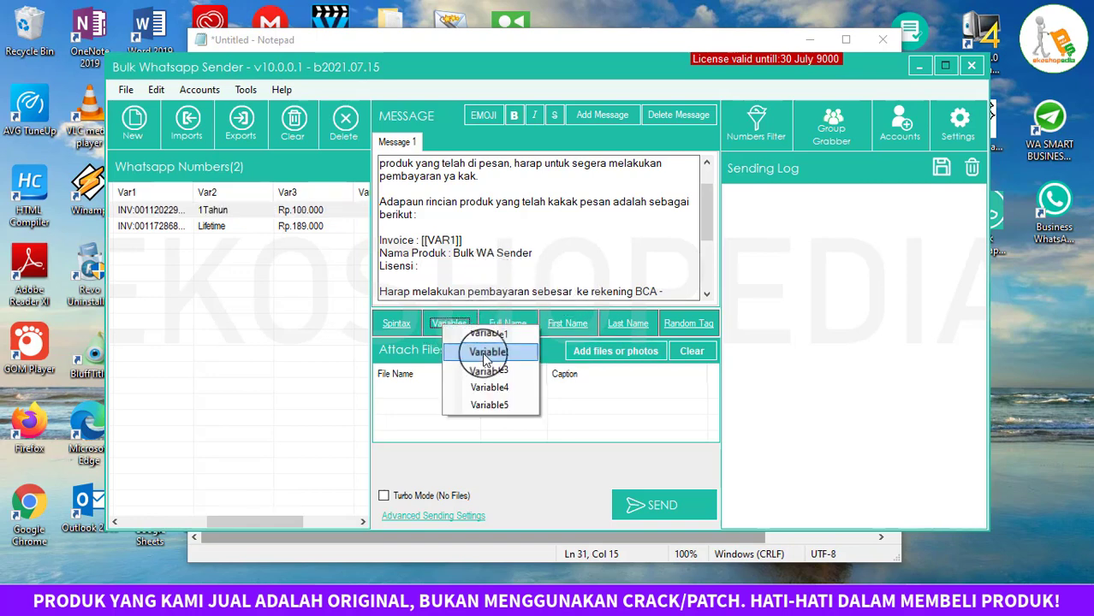
{"action": "left_click", "coordinate": [476, 359]}
Insert Variable3 after "Harap melakukan pembayaran sebesar" as the payment amount in the message.
{"action": "scroll", "coordinate": [495, 271], "scroll_direction": "down", "scroll_amount": 2}
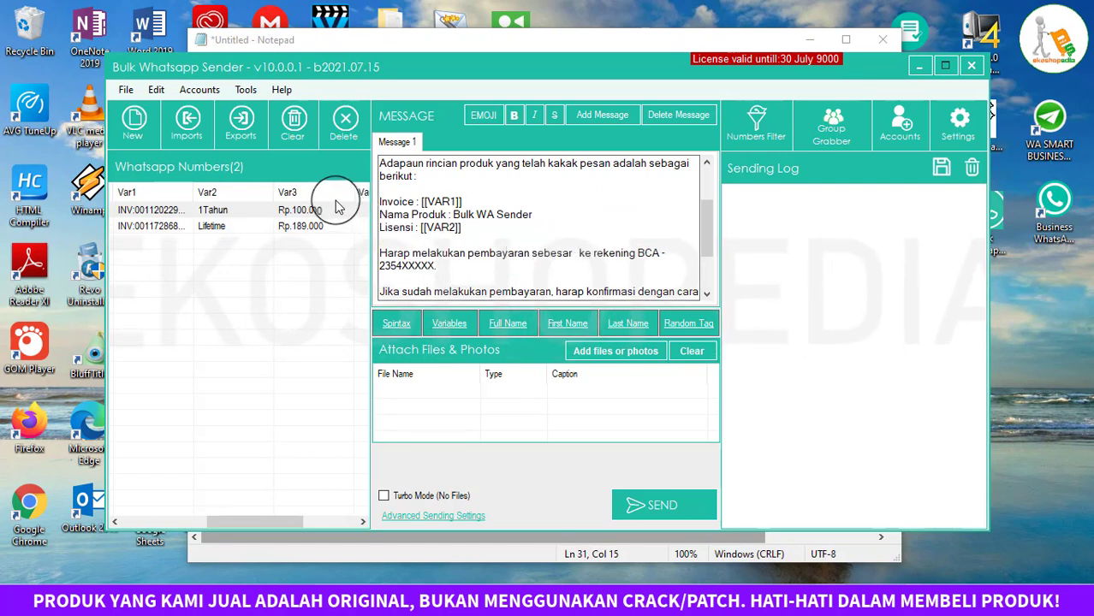
{"action": "left_click", "coordinate": [444, 327]}
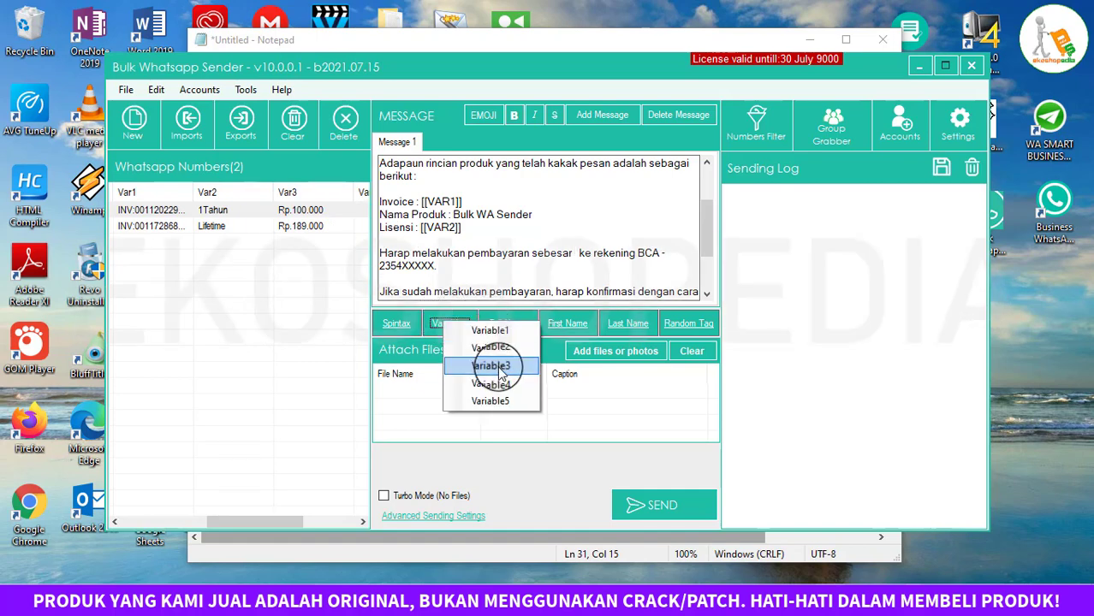
{"action": "left_click", "coordinate": [488, 361]}
{"action": "scroll", "coordinate": [530, 252], "scroll_direction": "down", "scroll_amount": 2}
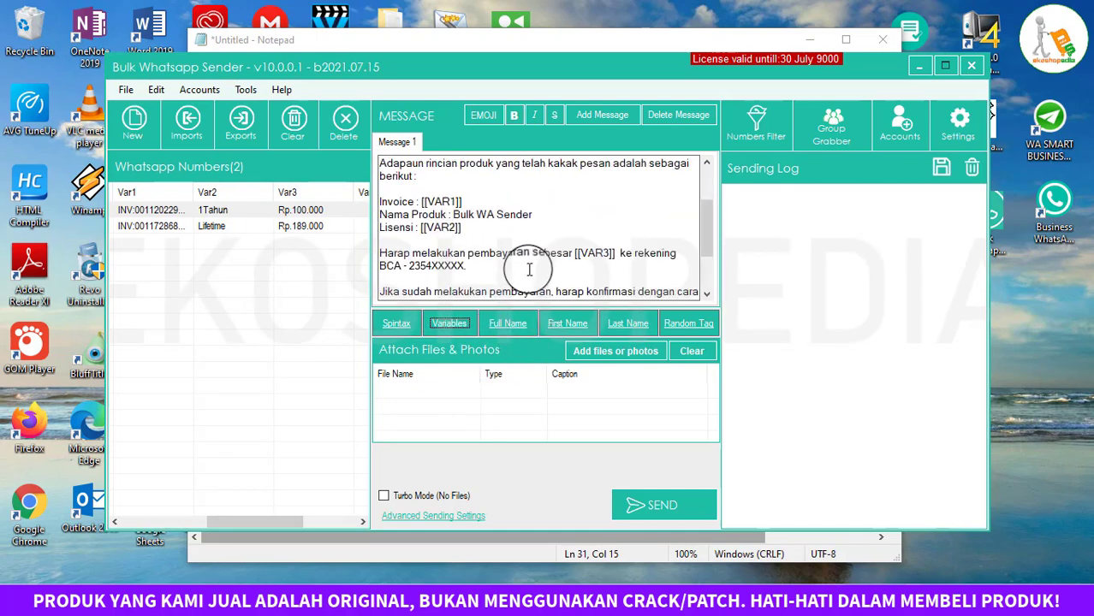
{"action": "left_click", "coordinate": [614, 252]}
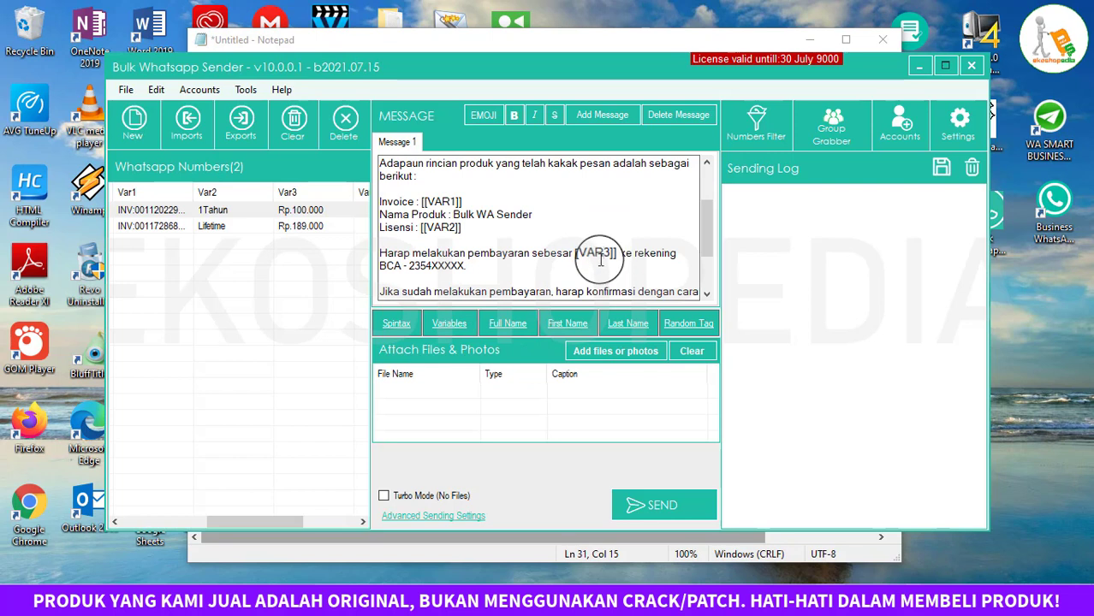
{"action": "scroll", "coordinate": [594, 261], "scroll_direction": "down", "scroll_amount": 1}
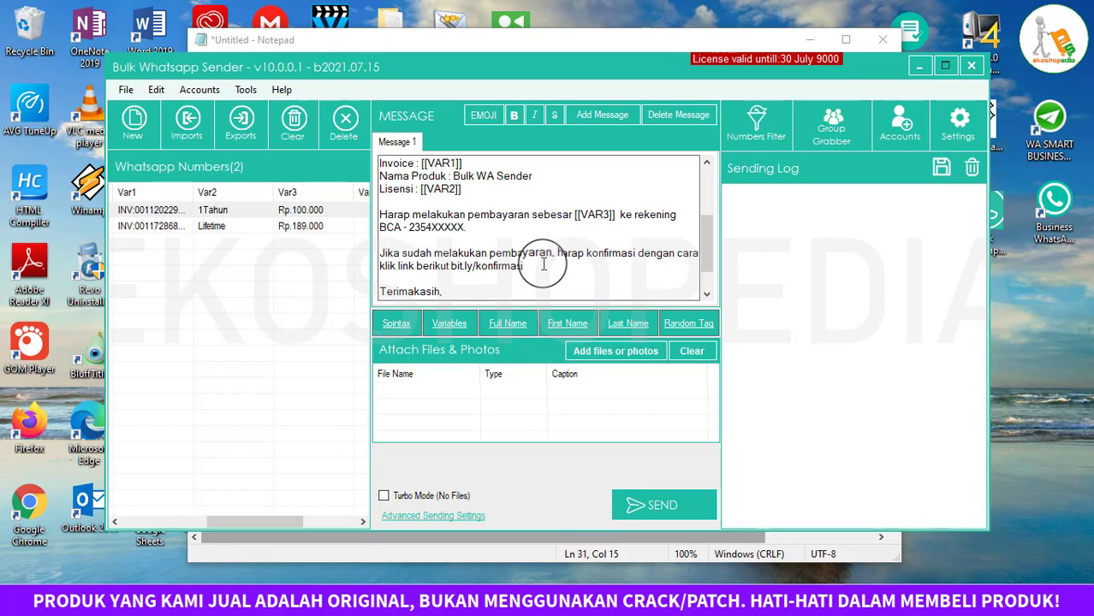
Insert the full name tag after "kak" in the message's greeting line and add closing punctuation.
{"action": "left_click_drag", "start_coordinate": [288, 522], "coordinate": [351, 526]}
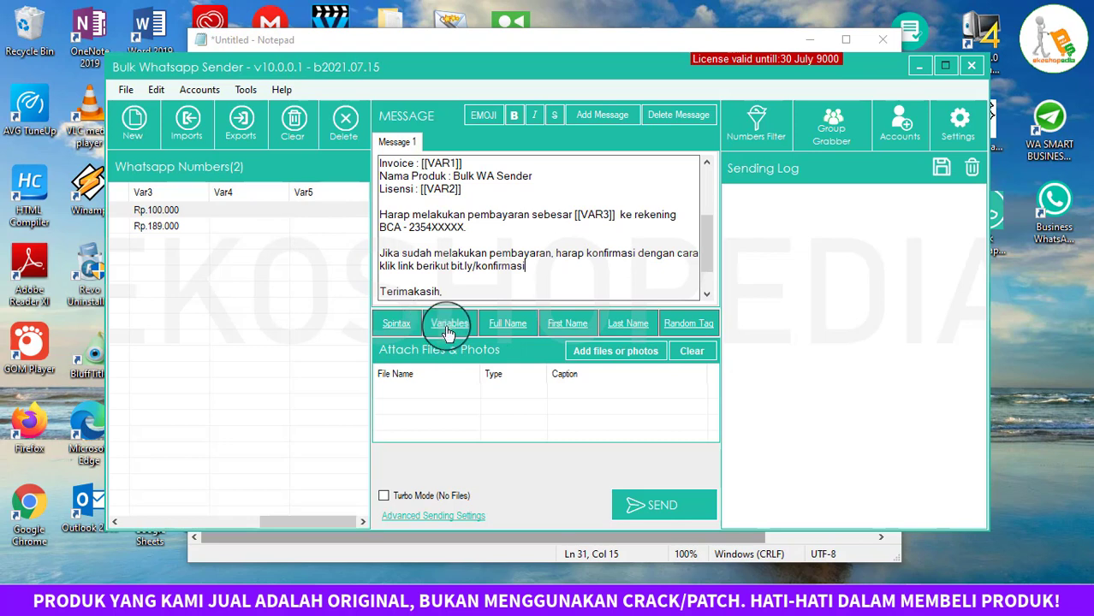
{"action": "left_click", "coordinate": [482, 254]}
{"action": "scroll", "coordinate": [533, 255], "scroll_direction": "up", "scroll_amount": 1}
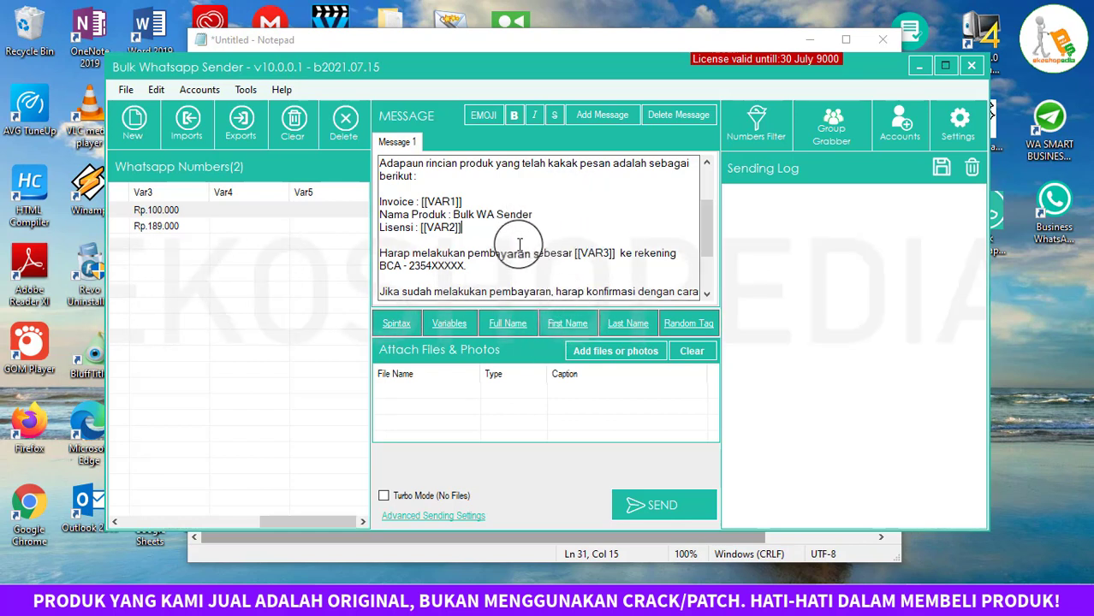
{"action": "scroll", "coordinate": [519, 244], "scroll_direction": "up", "scroll_amount": 2}
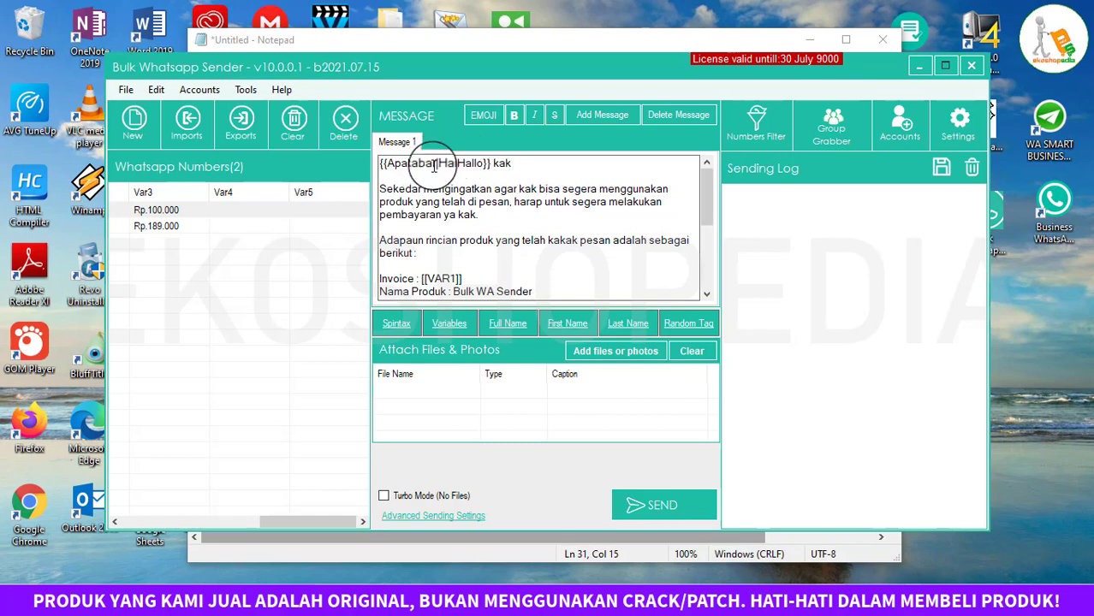
{"action": "left_click", "coordinate": [514, 163]}
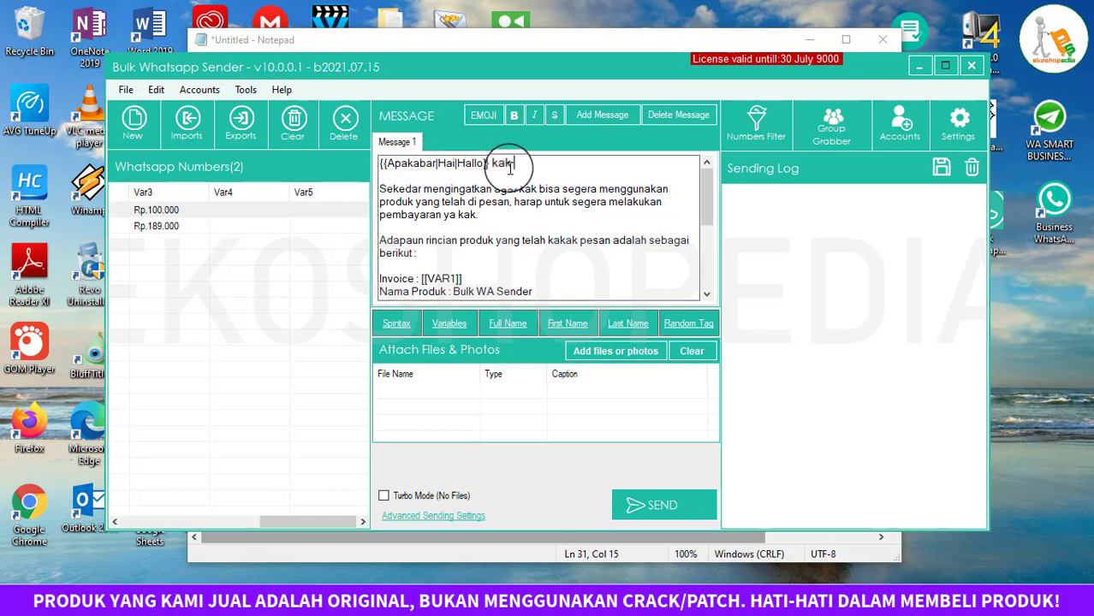
{"action": "left_click", "coordinate": [511, 328]}
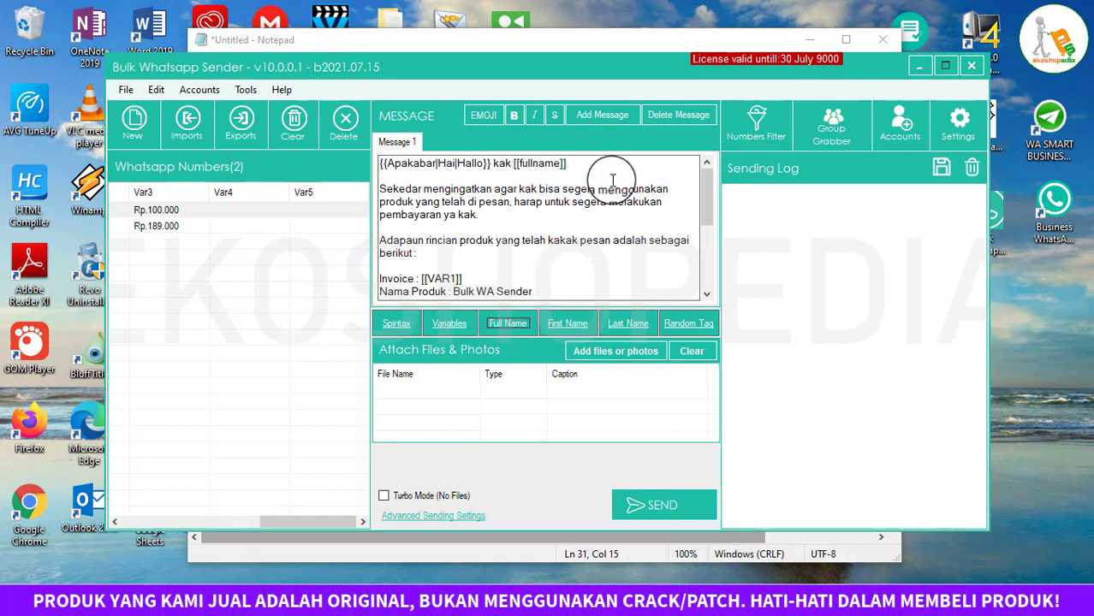
{"action": "left_click", "coordinate": [612, 179]}
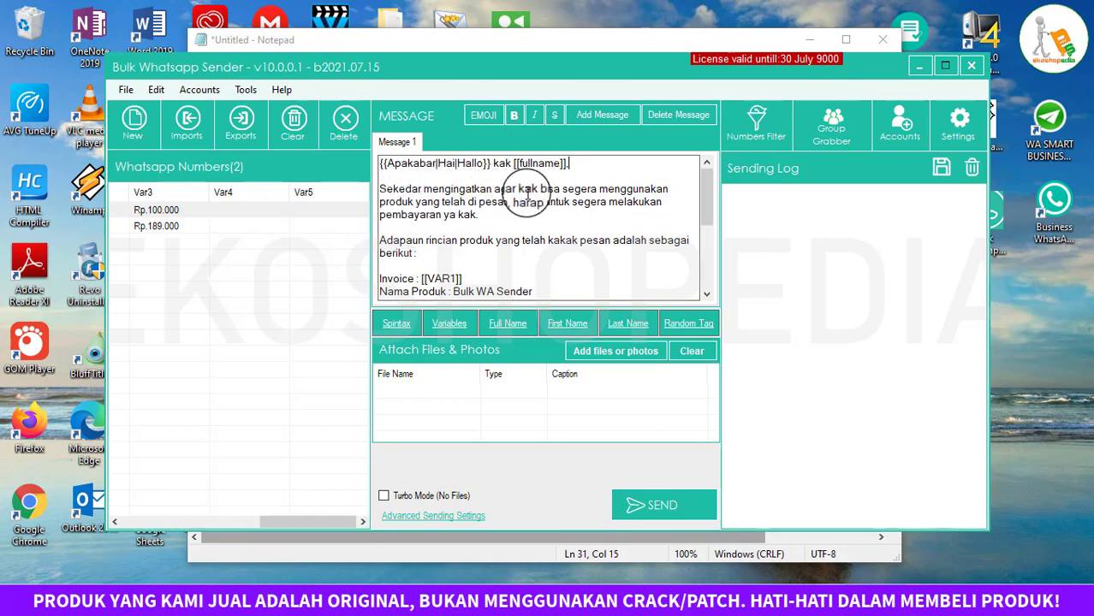
Insert the first name tag after "Sekedar mengingatkan agar kak", followed by a space.
{"action": "left_click", "coordinate": [539, 188]}
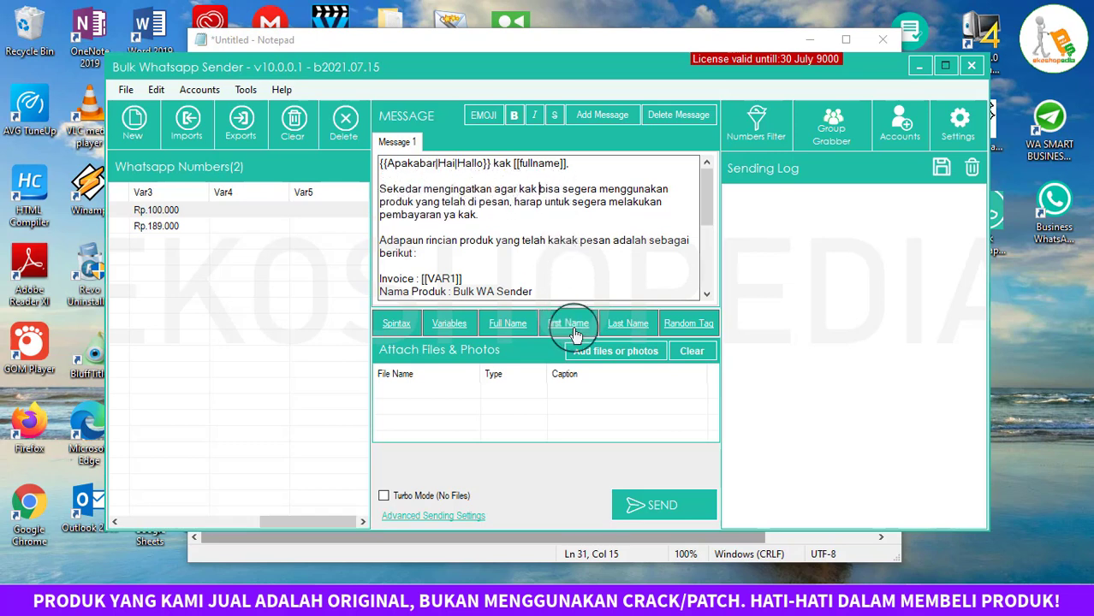
{"action": "left_click", "coordinate": [567, 324]}
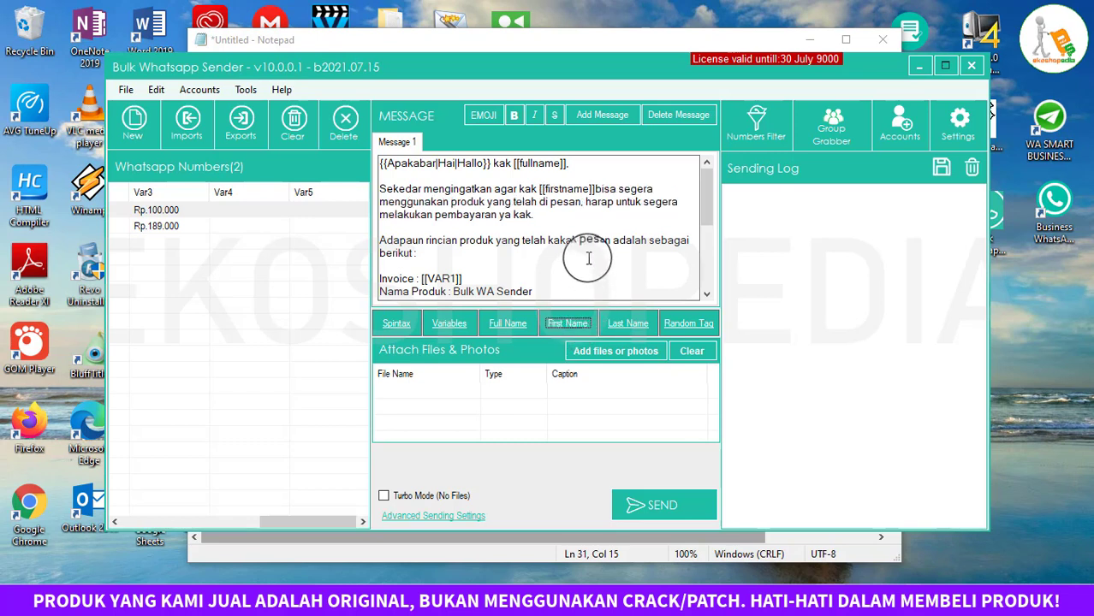
{"action": "left_click", "coordinate": [593, 189]}
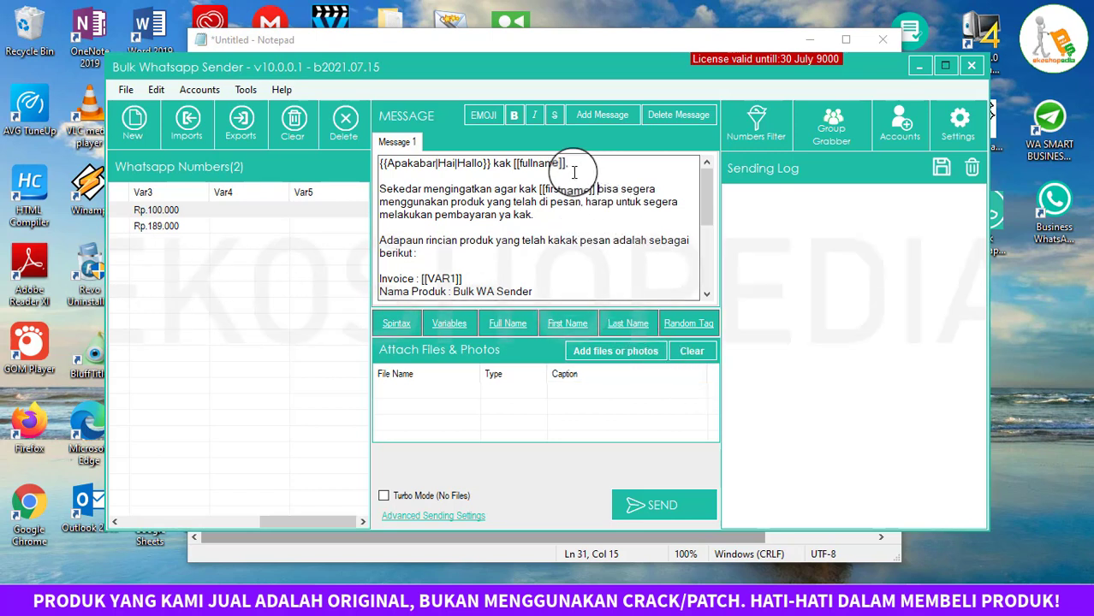
{"action": "left_click_drag", "start_coordinate": [540, 188], "coordinate": [595, 190]}
{"action": "left_click", "coordinate": [598, 205]}
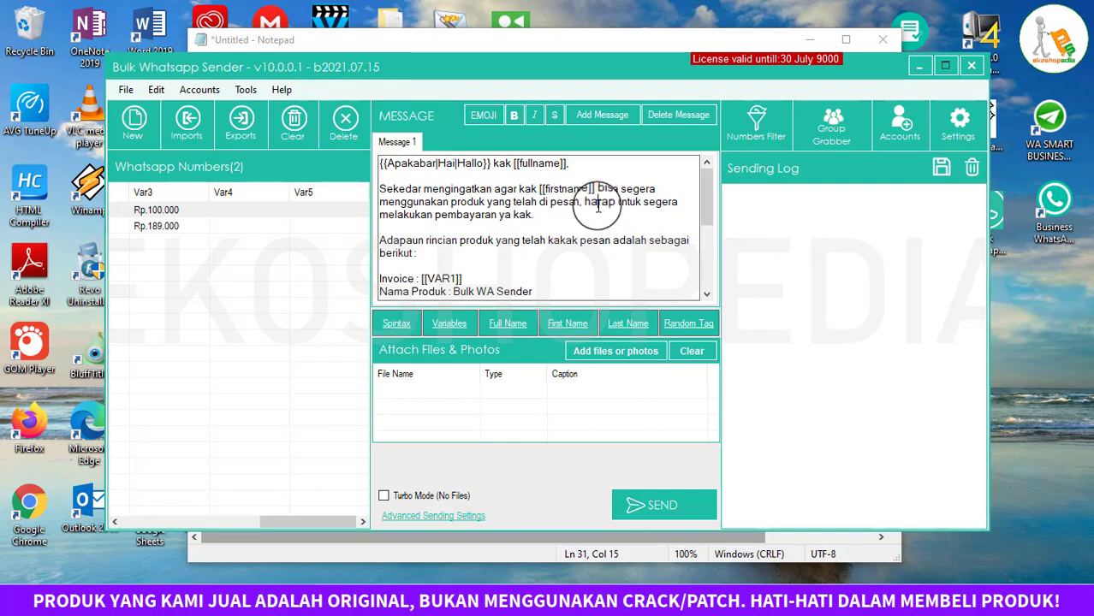
Insert a random tag after "Nomor Pesan :" at the end of the message.
{"action": "scroll", "coordinate": [598, 208], "scroll_direction": "down", "scroll_amount": 3}
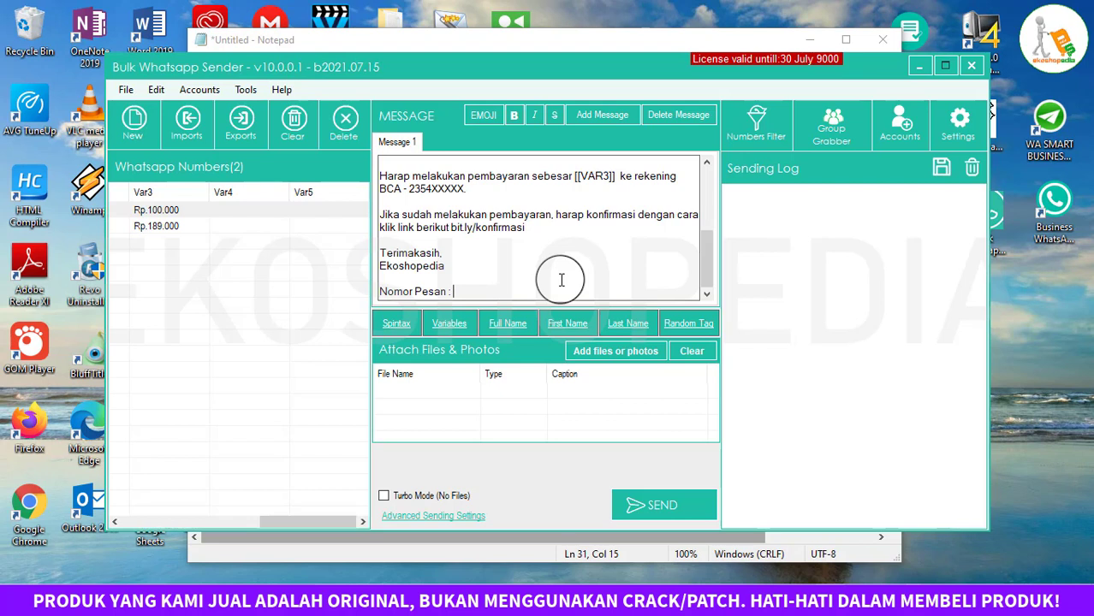
{"action": "left_click", "coordinate": [687, 325]}
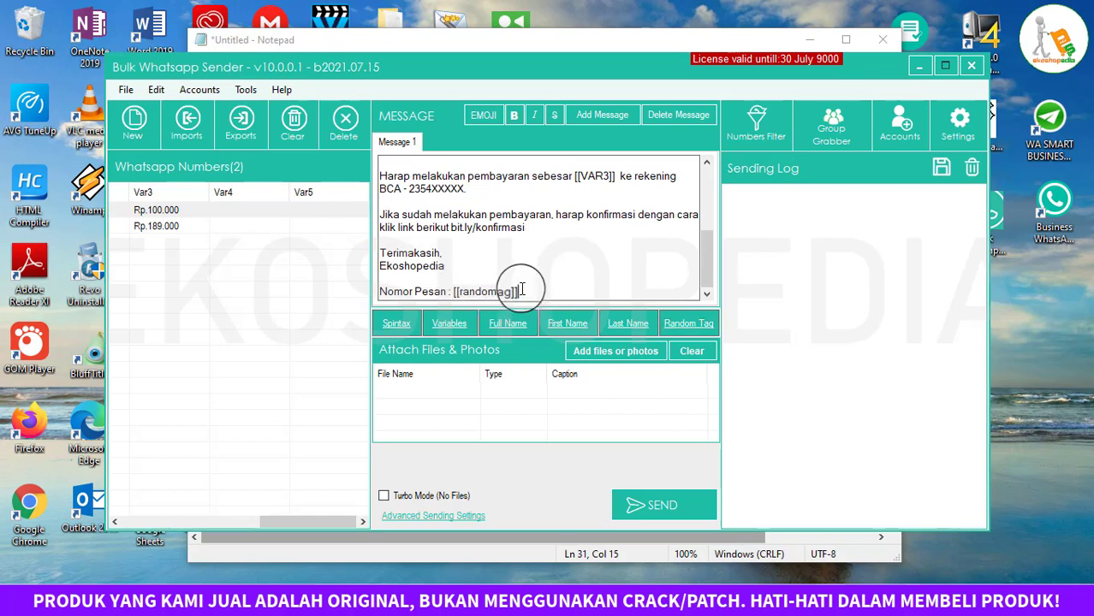
{"action": "left_click_drag", "start_coordinate": [531, 291], "coordinate": [453, 292]}
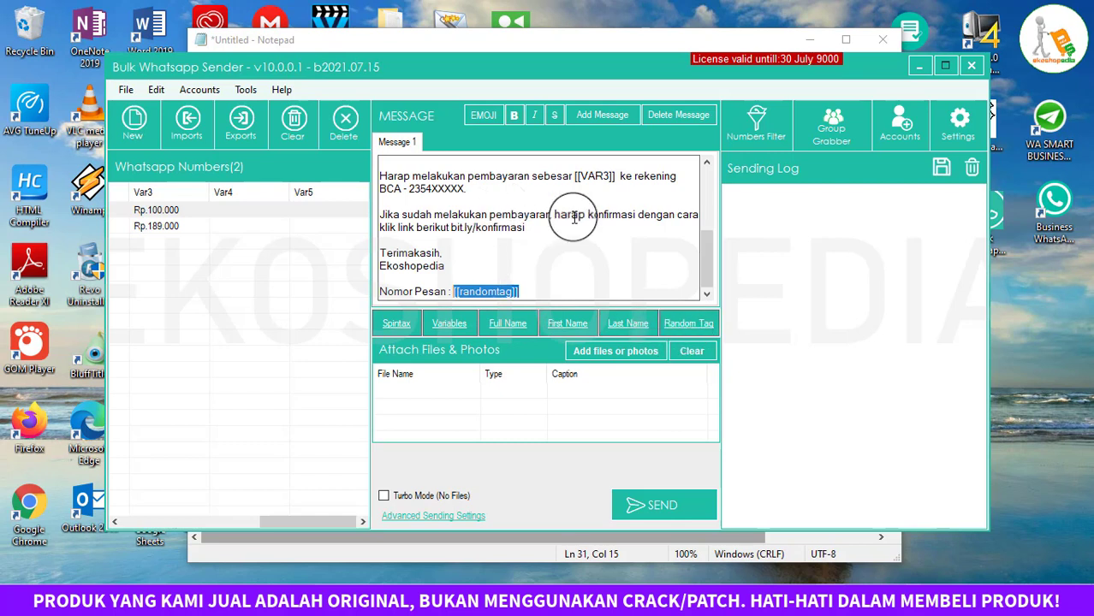
{"action": "left_click", "coordinate": [499, 254]}
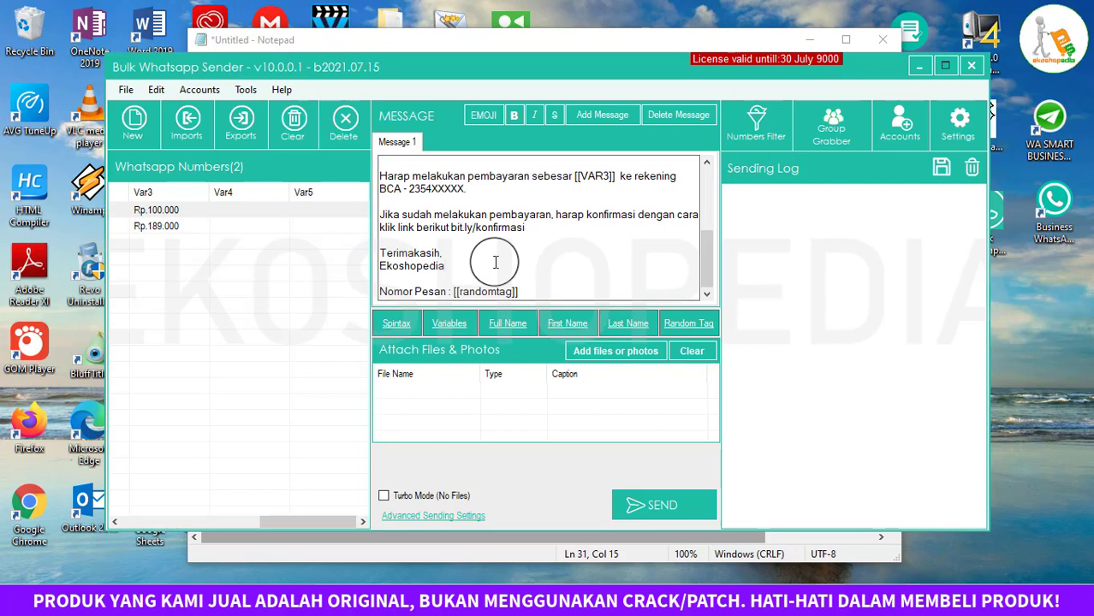
{"action": "left_click", "coordinate": [496, 262]}
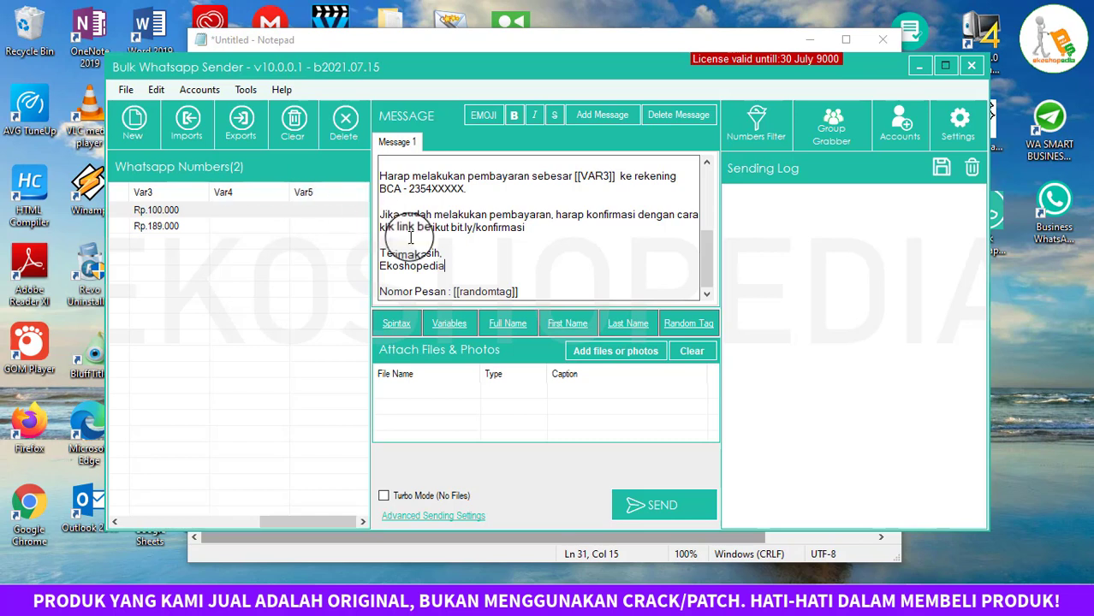
{"action": "left_click", "coordinate": [445, 253]}
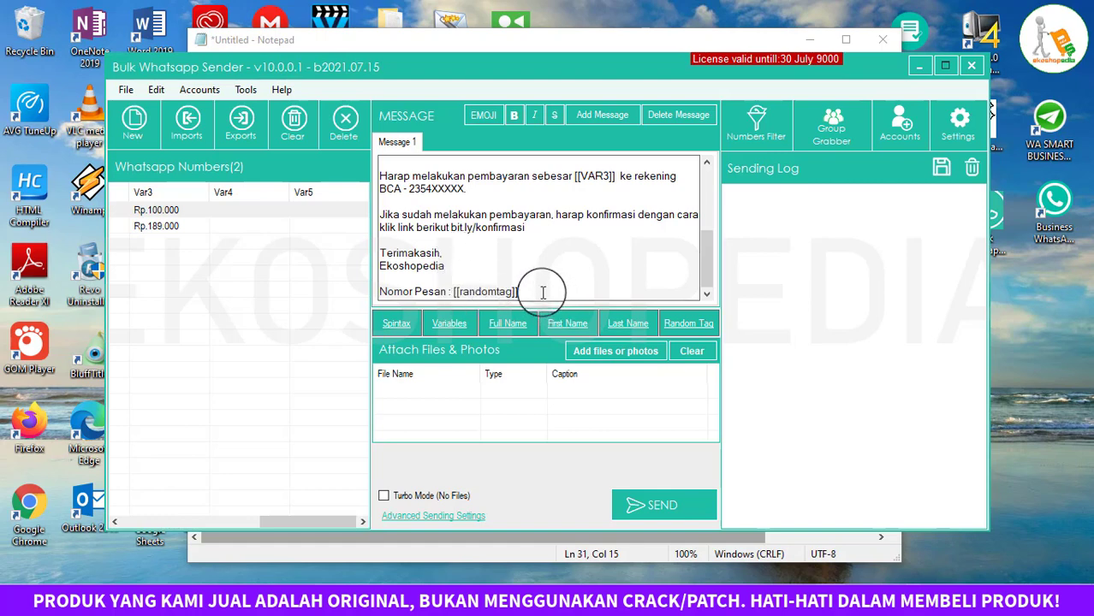
Review the VAR1, VAR2, VAR3 and random tags through the message, then return to its greeting line.
{"action": "scroll", "coordinate": [540, 288], "scroll_direction": "up", "scroll_amount": 2}
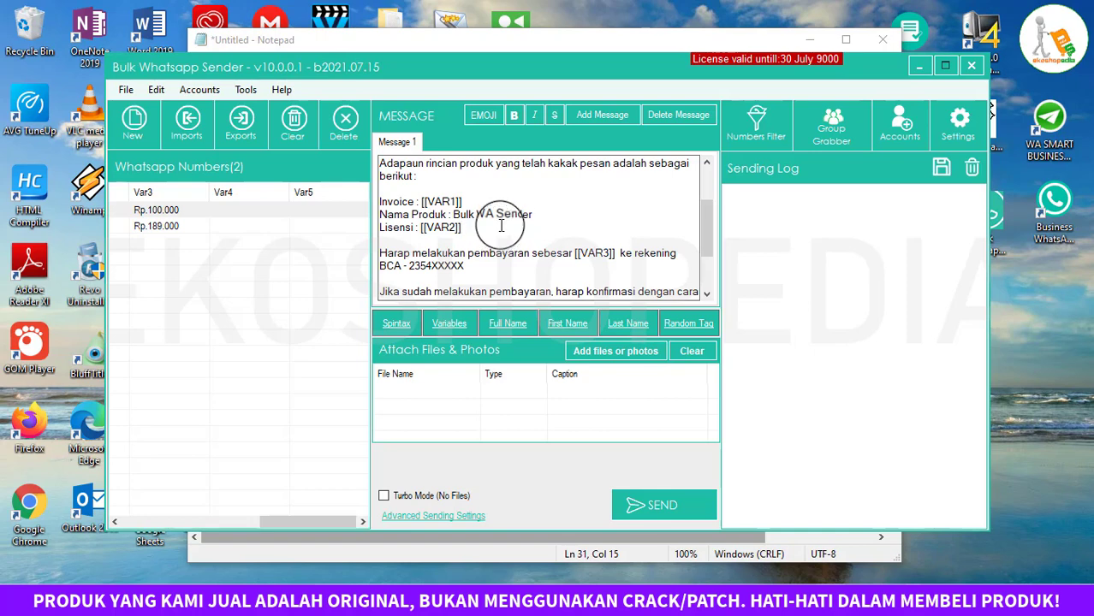
{"action": "scroll", "coordinate": [492, 226], "scroll_direction": "up", "scroll_amount": 1}
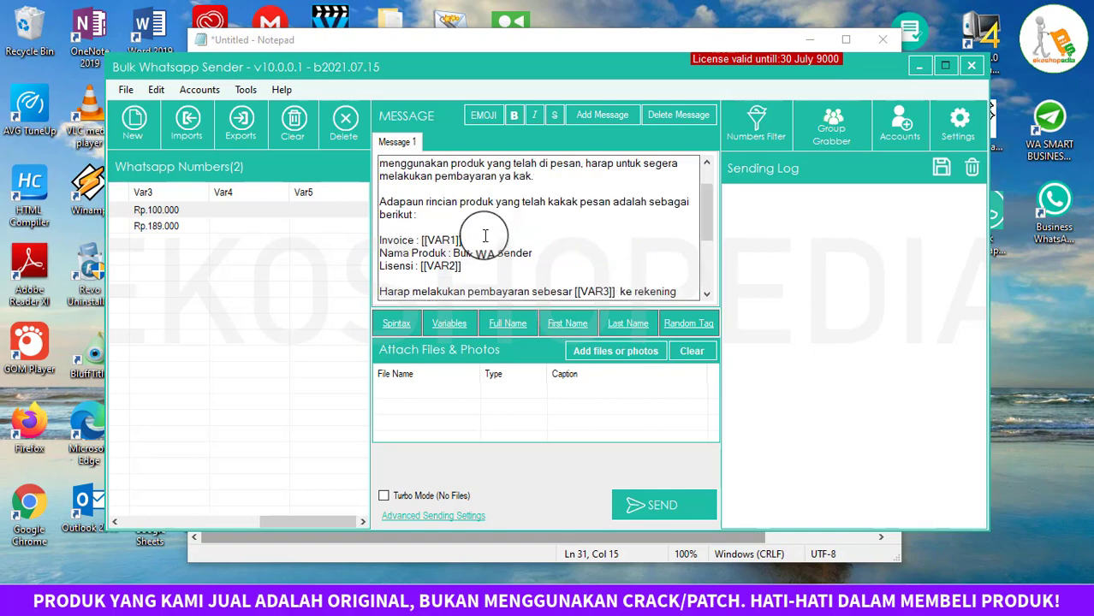
{"action": "double_click", "coordinate": [440, 240]}
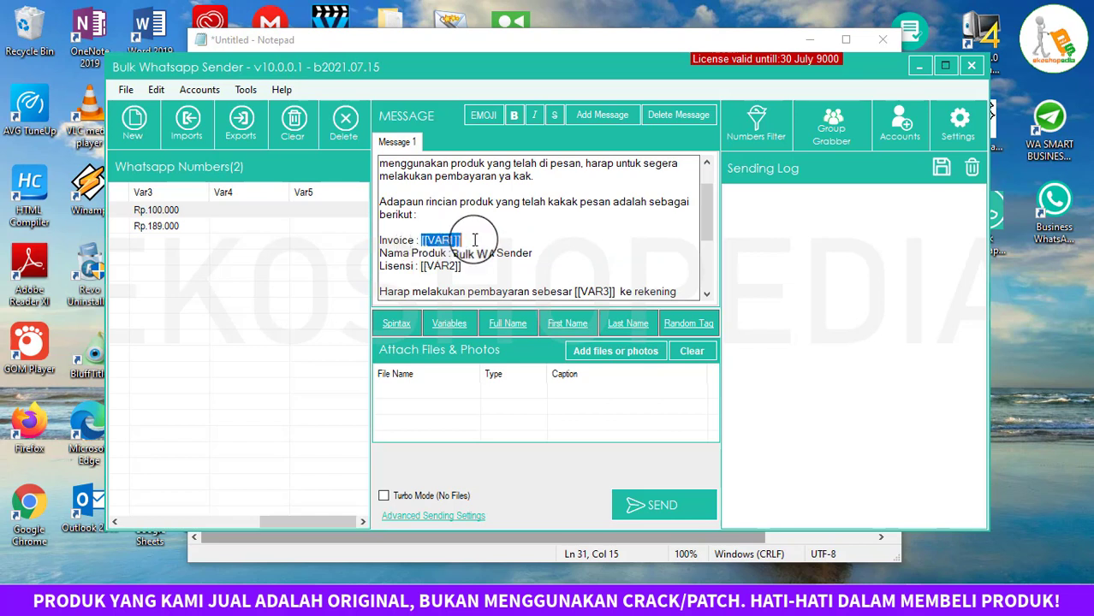
{"action": "double_click", "coordinate": [439, 266]}
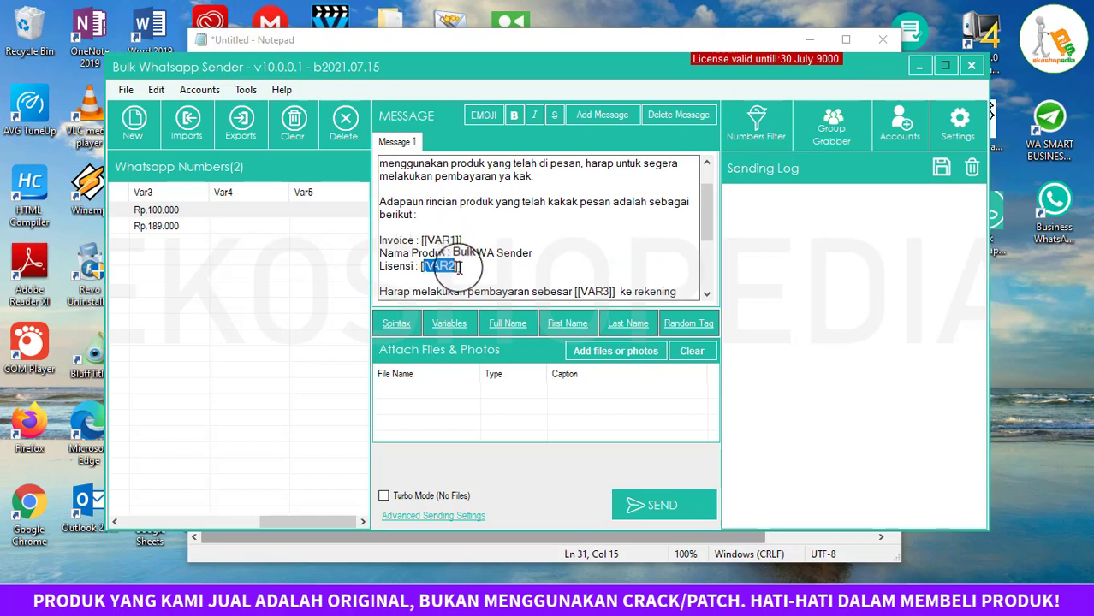
{"action": "scroll", "coordinate": [555, 257], "scroll_direction": "down", "scroll_amount": 1}
{"action": "left_click_drag", "start_coordinate": [577, 255], "coordinate": [610, 254]}
{"action": "scroll", "coordinate": [556, 265], "scroll_direction": "down", "scroll_amount": 1}
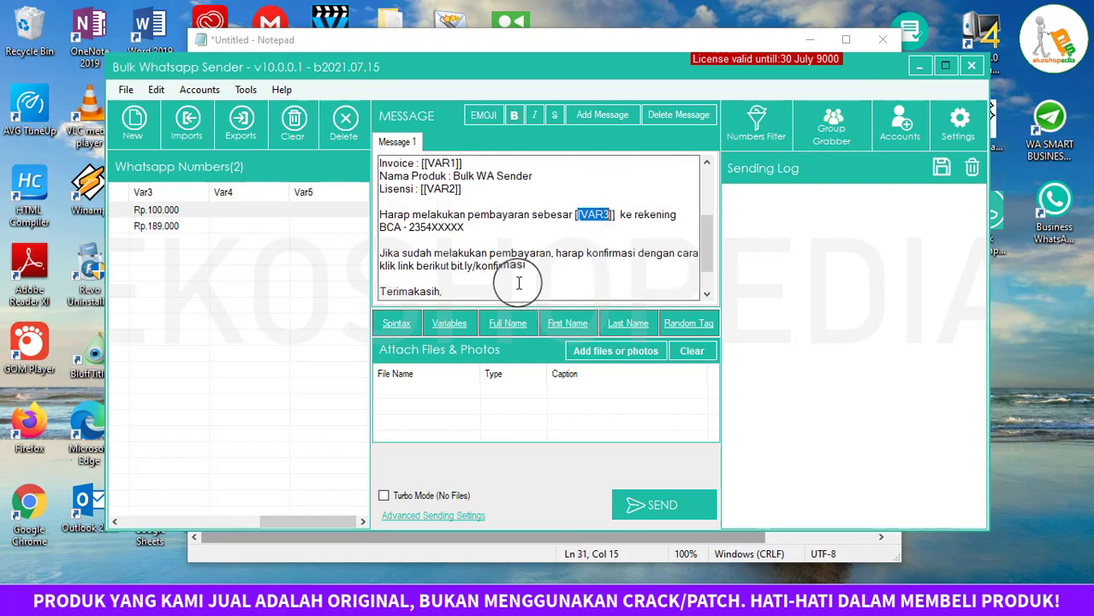
{"action": "scroll", "coordinate": [518, 273], "scroll_direction": "down", "scroll_amount": 1}
{"action": "left_click_drag", "start_coordinate": [453, 292], "coordinate": [520, 292]}
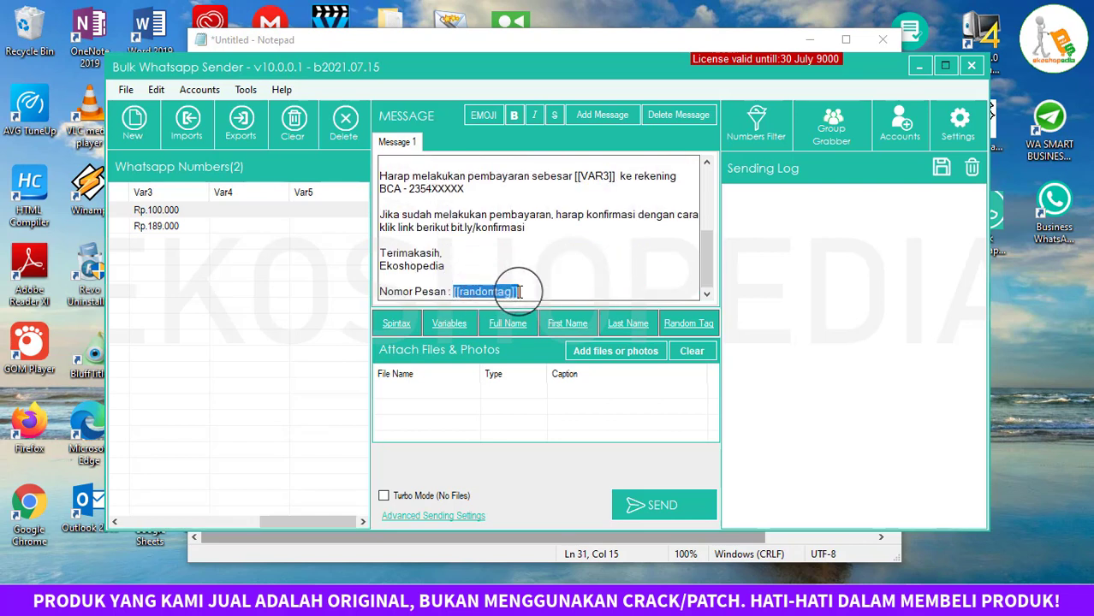
{"action": "scroll", "coordinate": [518, 215], "scroll_direction": "up", "scroll_amount": 6}
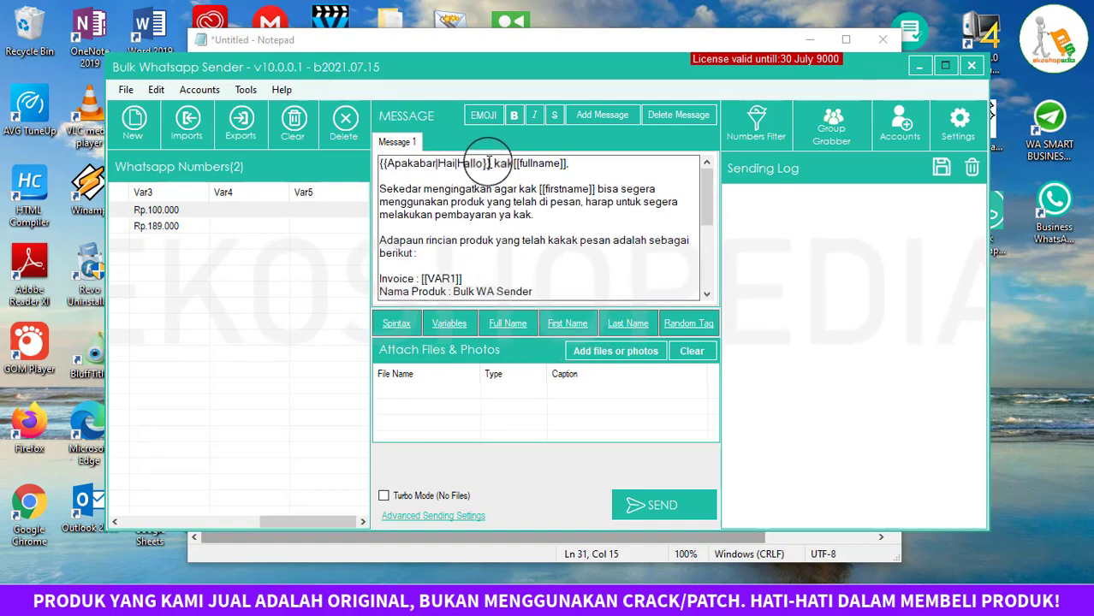
Review the spintax greeting, name tags, VAR1 to VAR3 and random tag through the message against the contact variable columns.
{"action": "left_click_drag", "start_coordinate": [488, 163], "coordinate": [374, 163]}
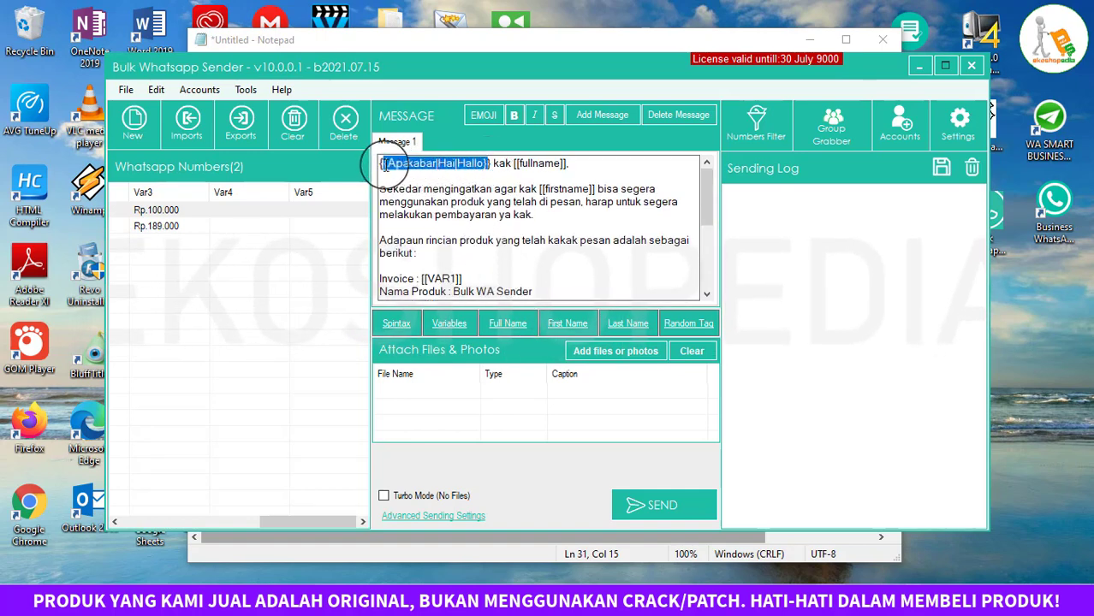
{"action": "left_click_drag", "start_coordinate": [518, 163], "coordinate": [541, 192]}
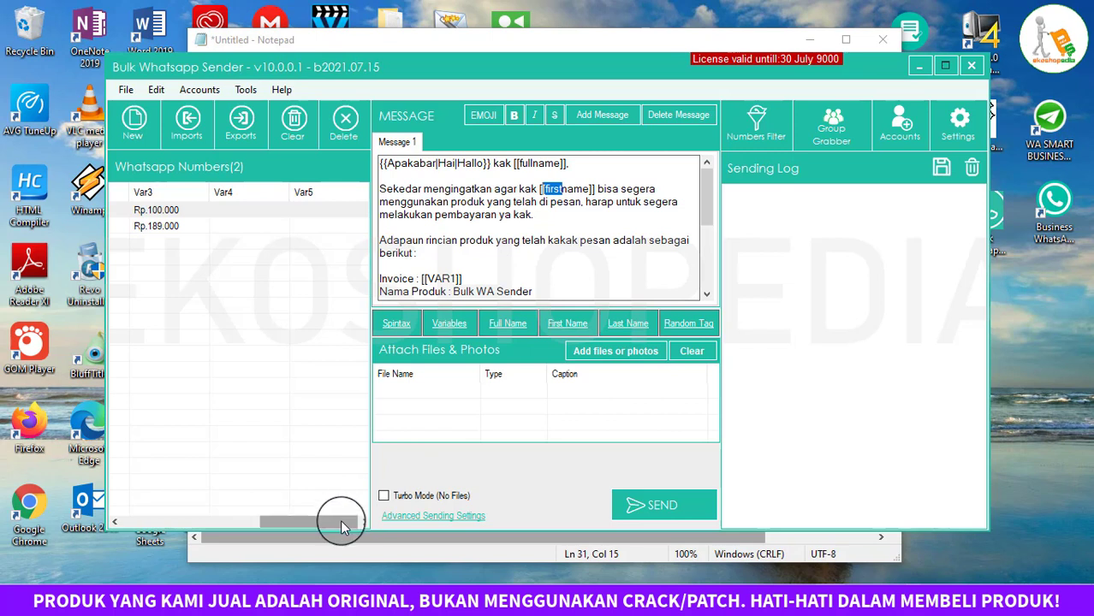
{"action": "left_click_drag", "start_coordinate": [342, 521], "coordinate": [323, 521]}
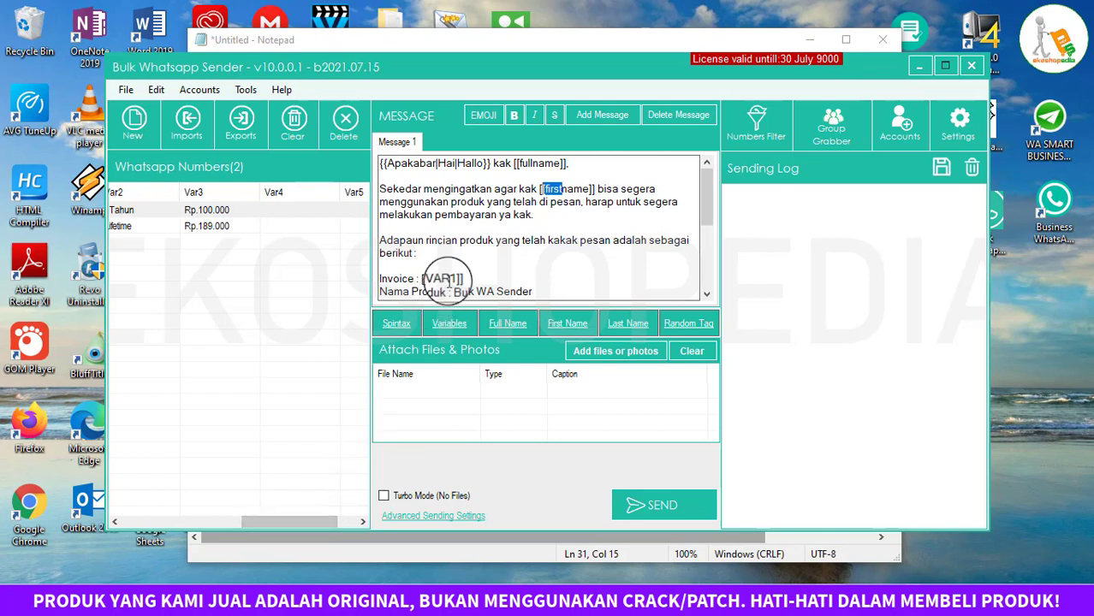
{"action": "left_click", "coordinate": [421, 253]}
{"action": "left_click", "coordinate": [460, 242]}
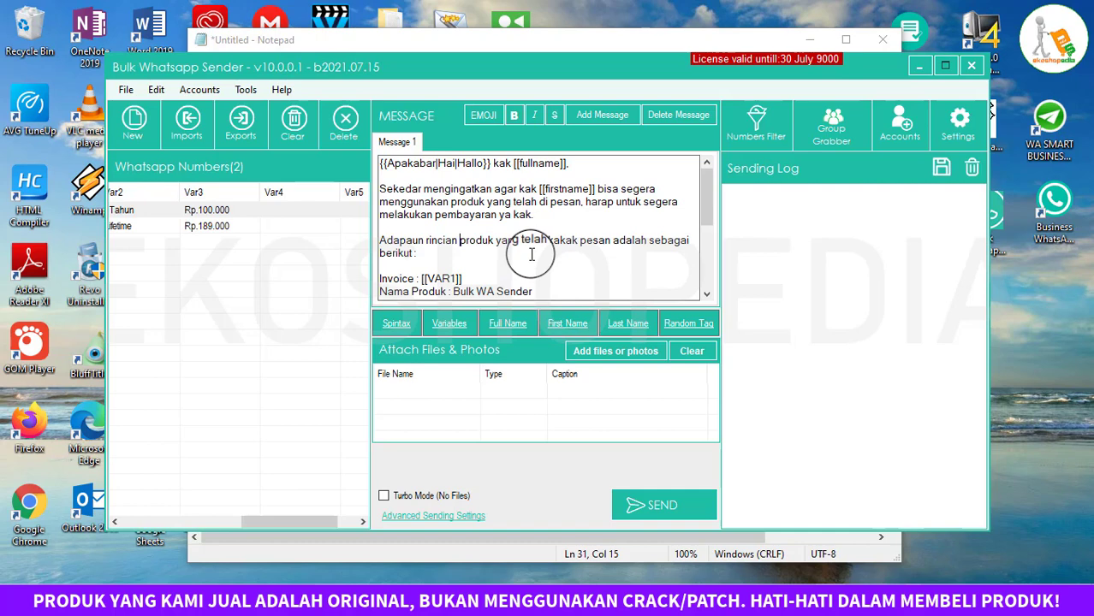
{"action": "scroll", "coordinate": [531, 254], "scroll_direction": "down", "scroll_amount": 1}
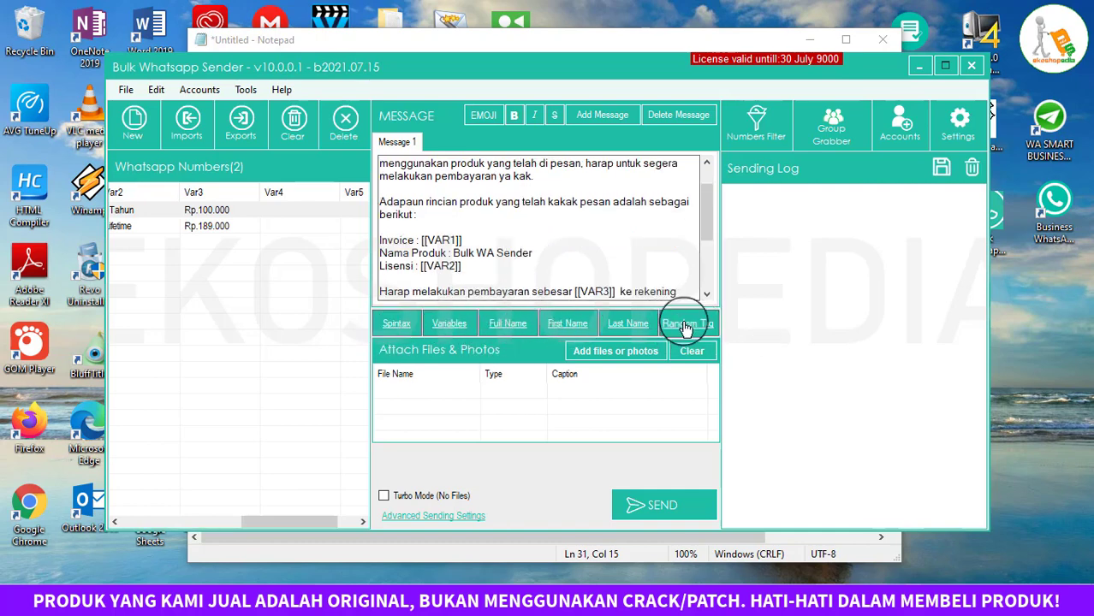
{"action": "scroll", "coordinate": [516, 242], "scroll_direction": "down", "scroll_amount": 2}
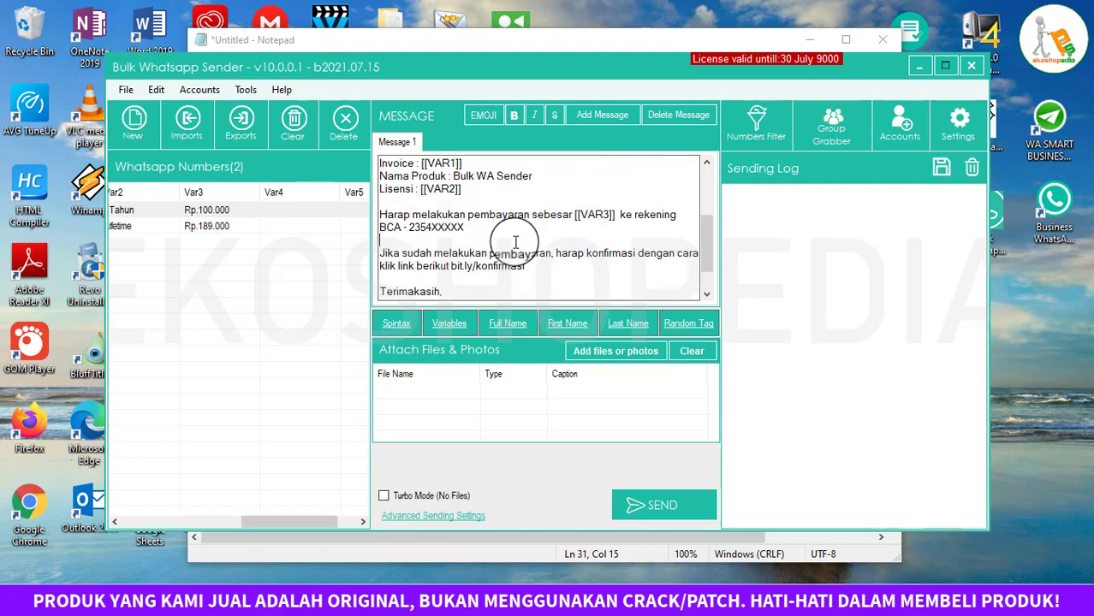
{"action": "scroll", "coordinate": [514, 242], "scroll_direction": "down", "scroll_amount": 1}
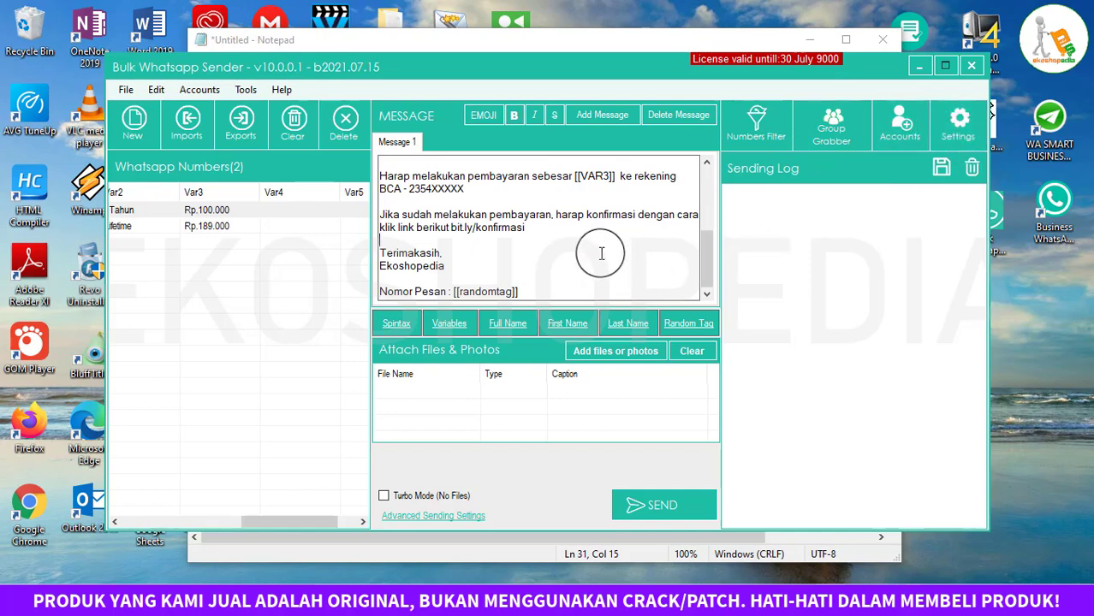
{"action": "scroll", "coordinate": [599, 257], "scroll_direction": "up", "scroll_amount": 2}
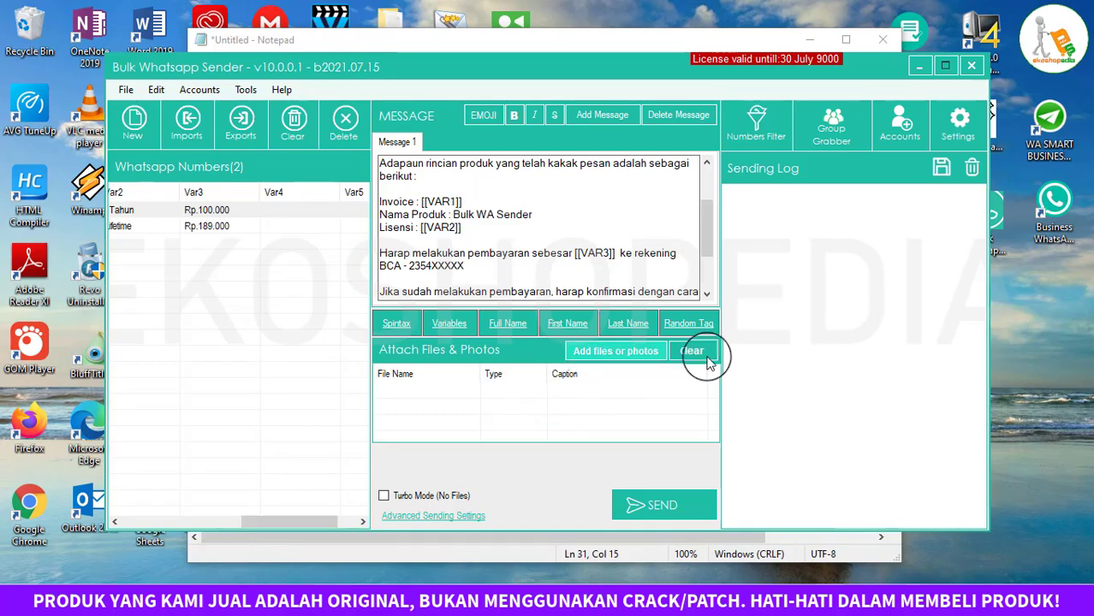
Attach the image 1627055497765.png from the Downloads folder to the message.
{"action": "left_click", "coordinate": [590, 357]}
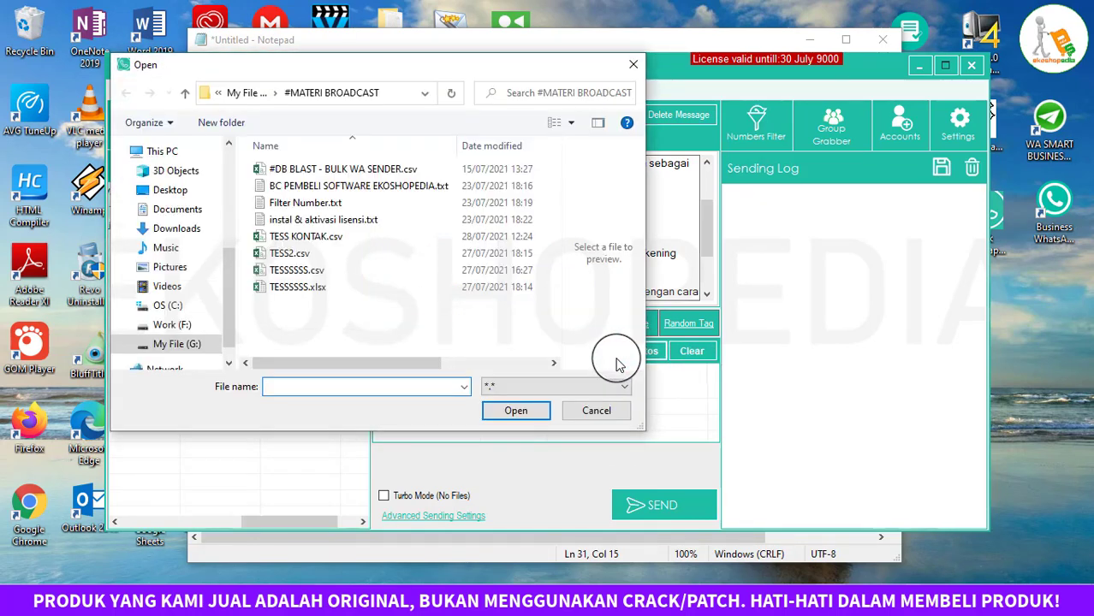
{"action": "left_click", "coordinate": [599, 389]}
{"action": "left_click", "coordinate": [598, 389]}
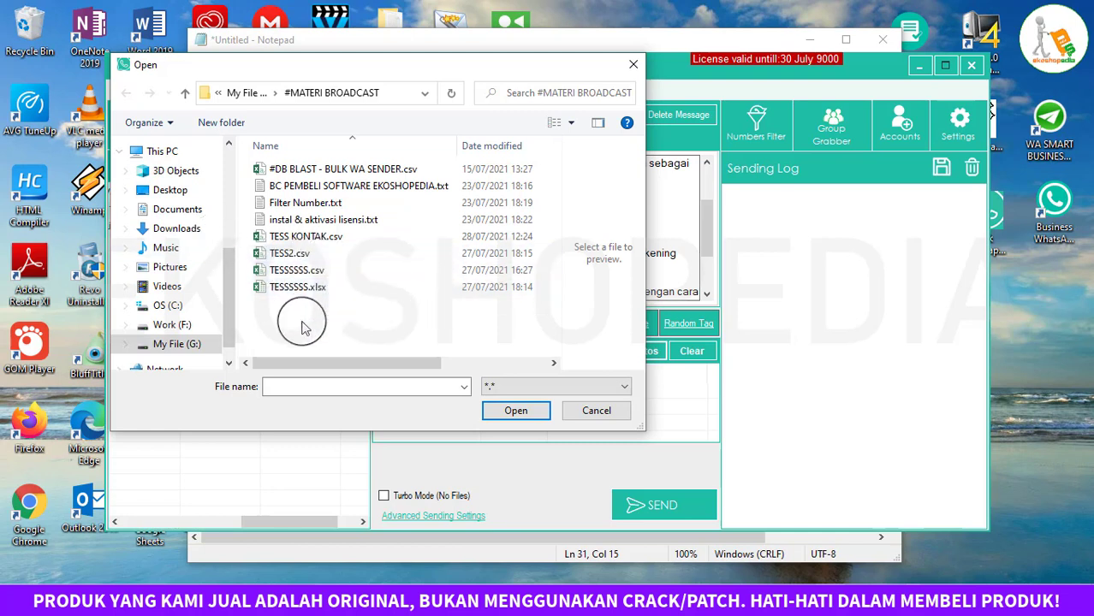
{"action": "left_click", "coordinate": [196, 233]}
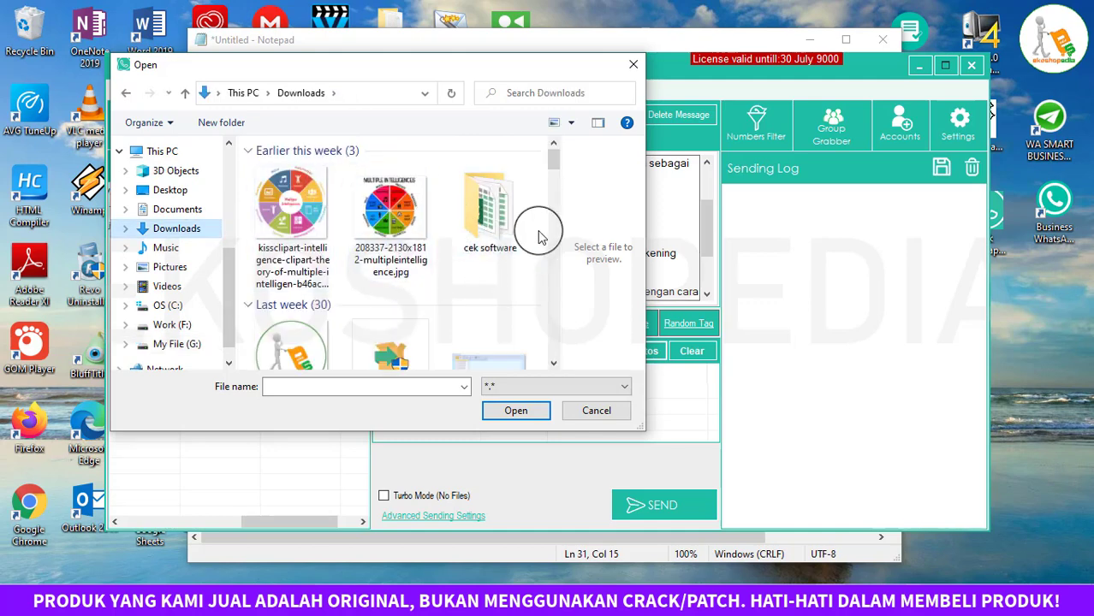
{"action": "scroll", "coordinate": [454, 282], "scroll_direction": "down", "scroll_amount": 1}
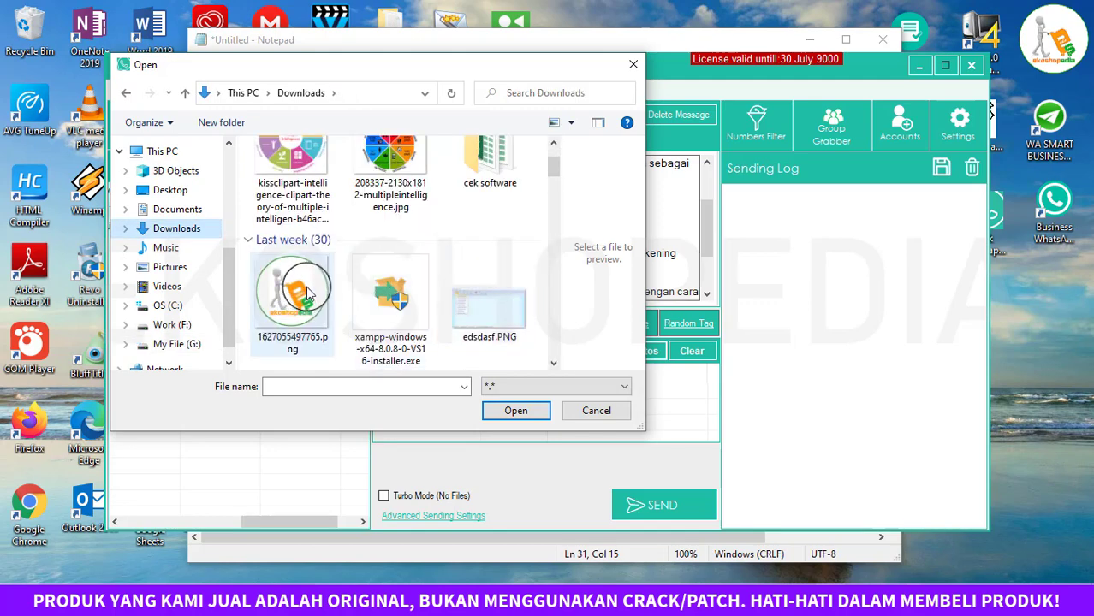
{"action": "scroll", "coordinate": [407, 291], "scroll_direction": "down", "scroll_amount": 1}
{"action": "left_click", "coordinate": [293, 178]}
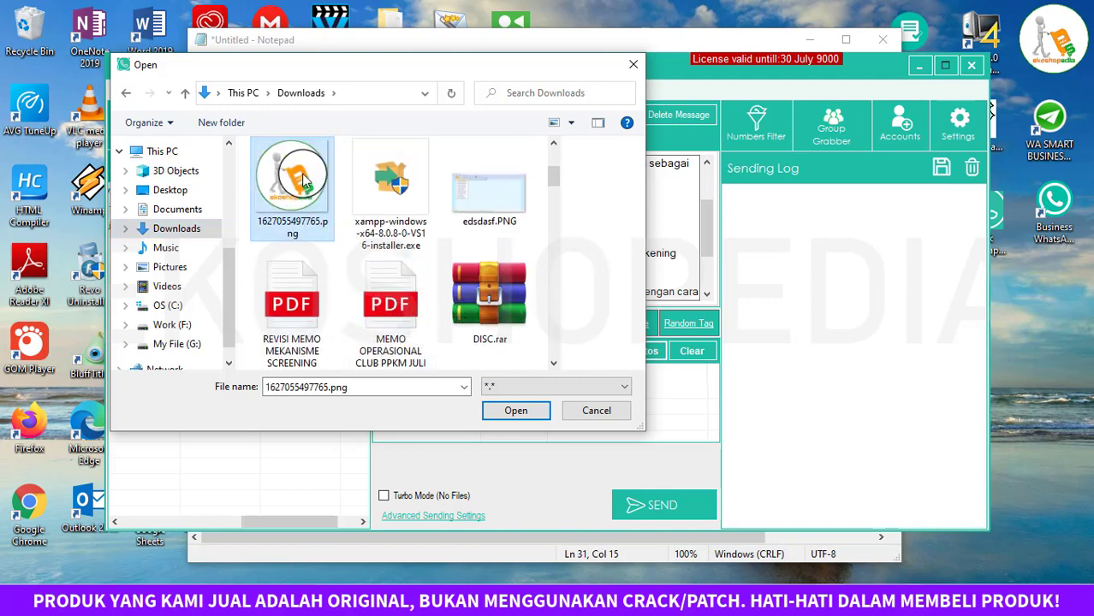
{"action": "left_click", "coordinate": [514, 411]}
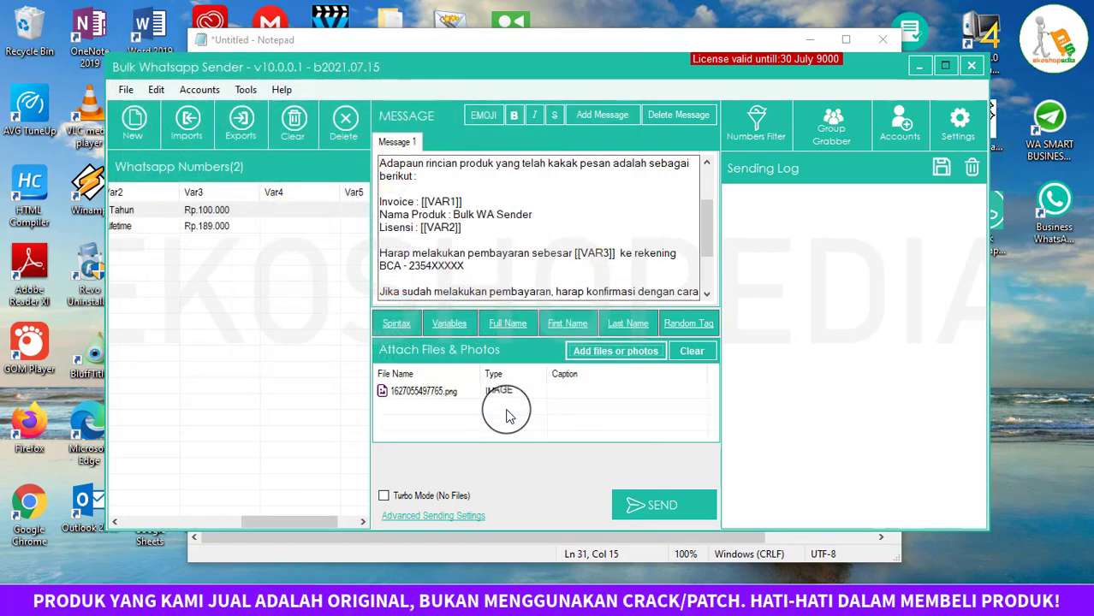
Set the attached image's caption to "ini adalah logo".
{"action": "left_click", "coordinate": [532, 395]}
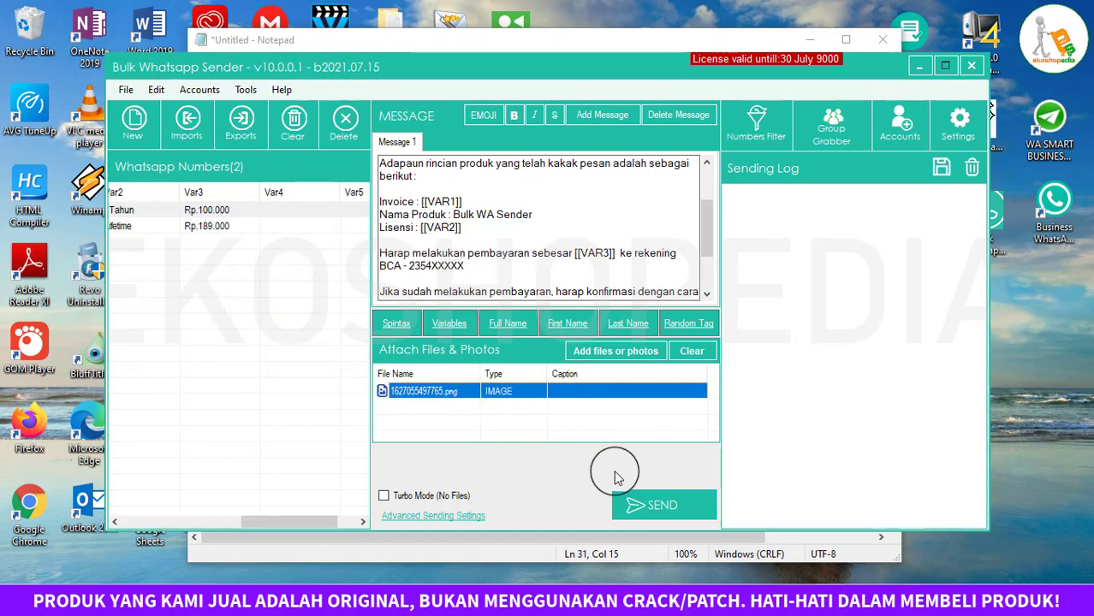
{"action": "left_click", "coordinate": [553, 397]}
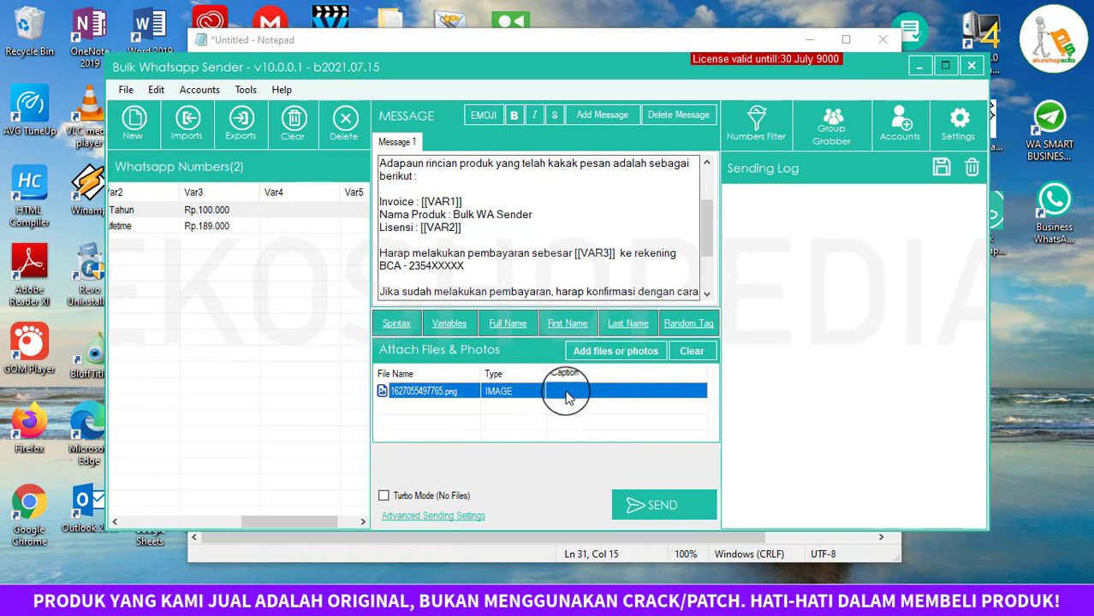
{"action": "right_click", "coordinate": [563, 396]}
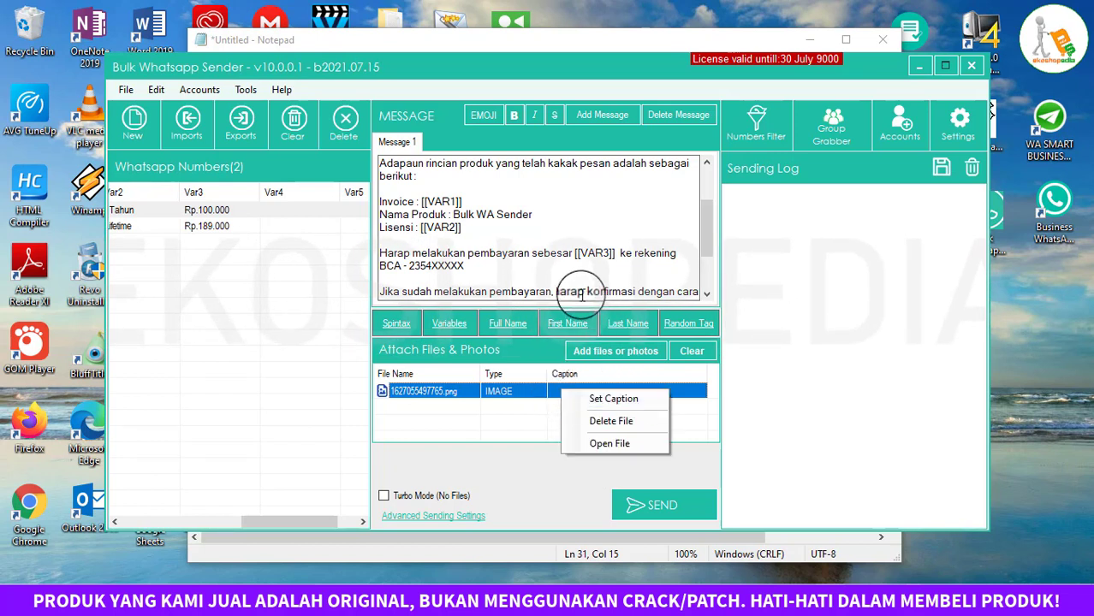
{"action": "left_click", "coordinate": [609, 400]}
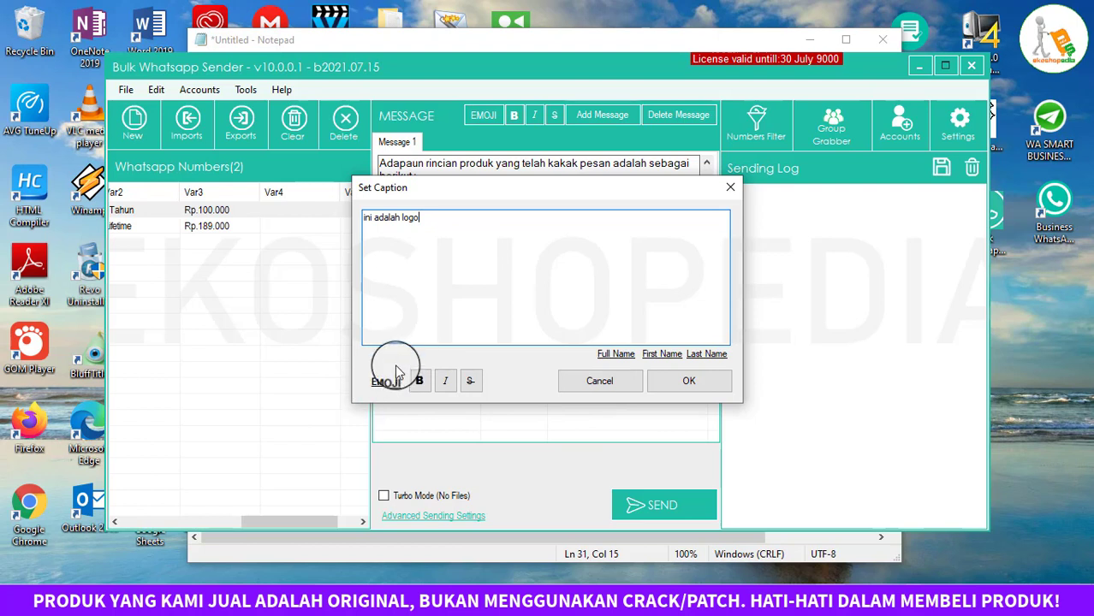
{"action": "left_click", "coordinate": [446, 381]}
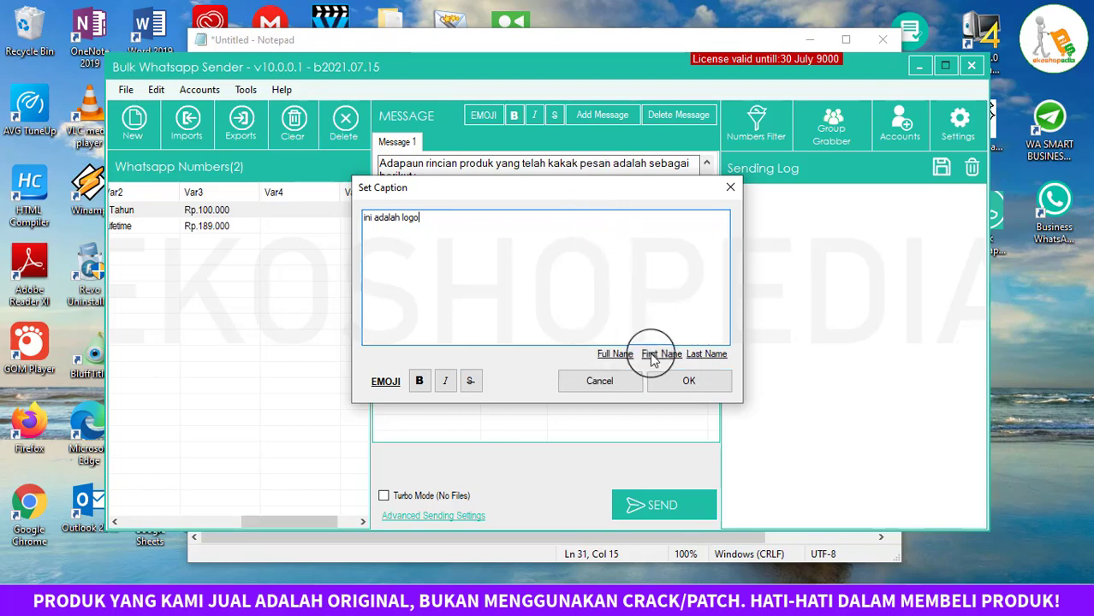
{"action": "left_click", "coordinate": [674, 387]}
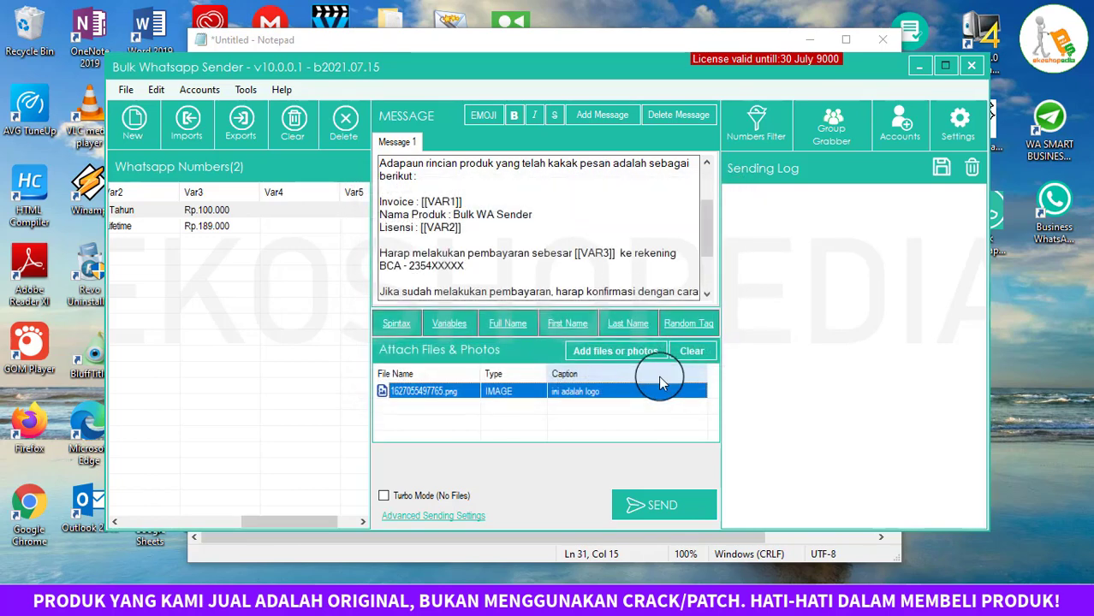
Reopen the attached image's caption to check its text and confirm it as is.
{"action": "right_click", "coordinate": [585, 391]}
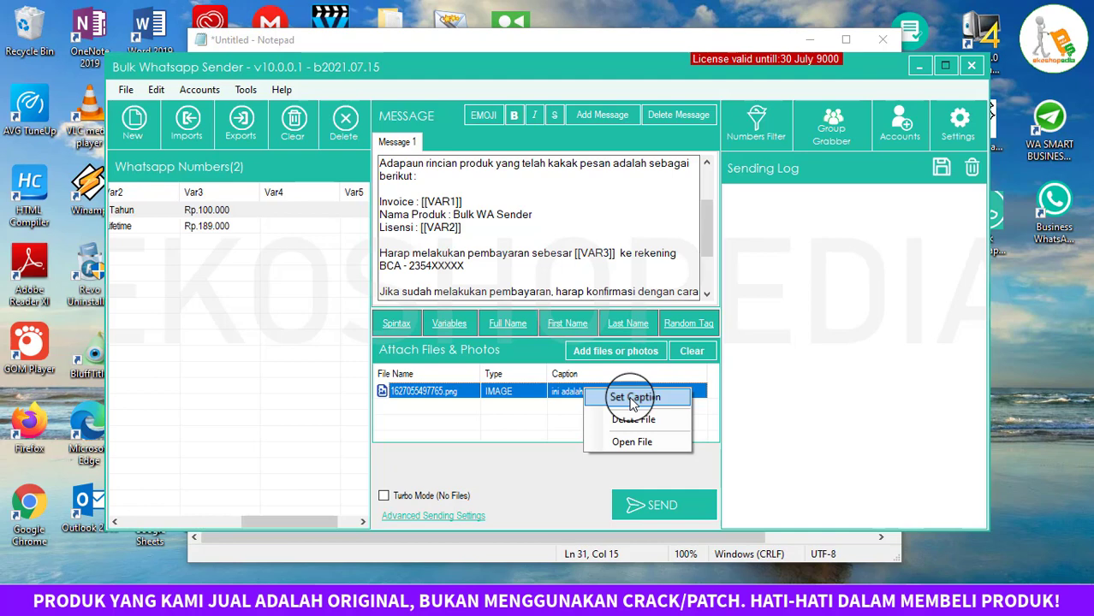
{"action": "left_click", "coordinate": [633, 399]}
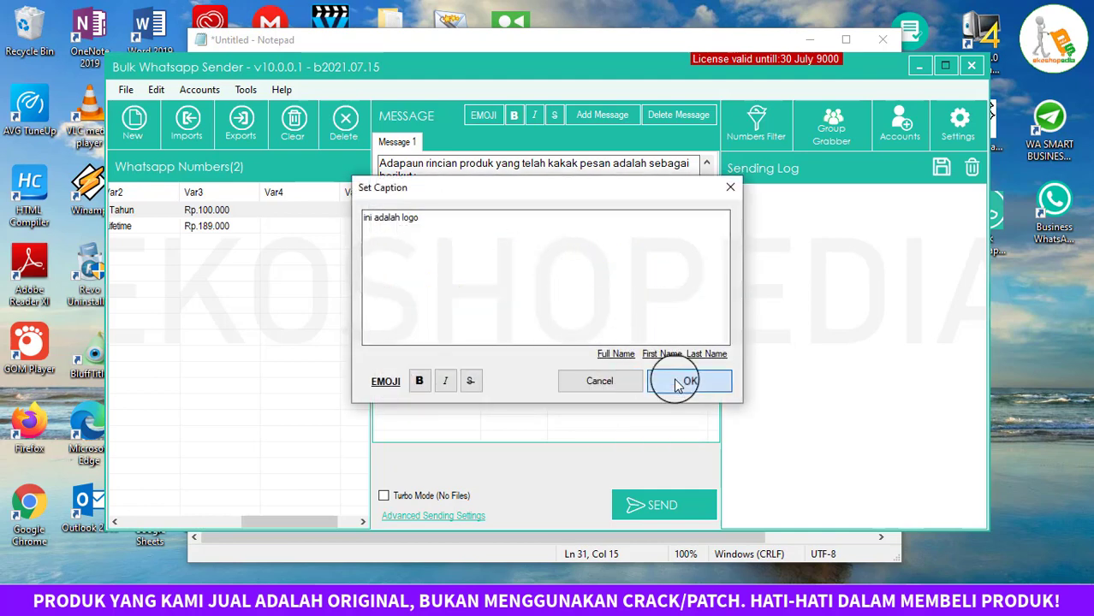
{"action": "left_click", "coordinate": [681, 382]}
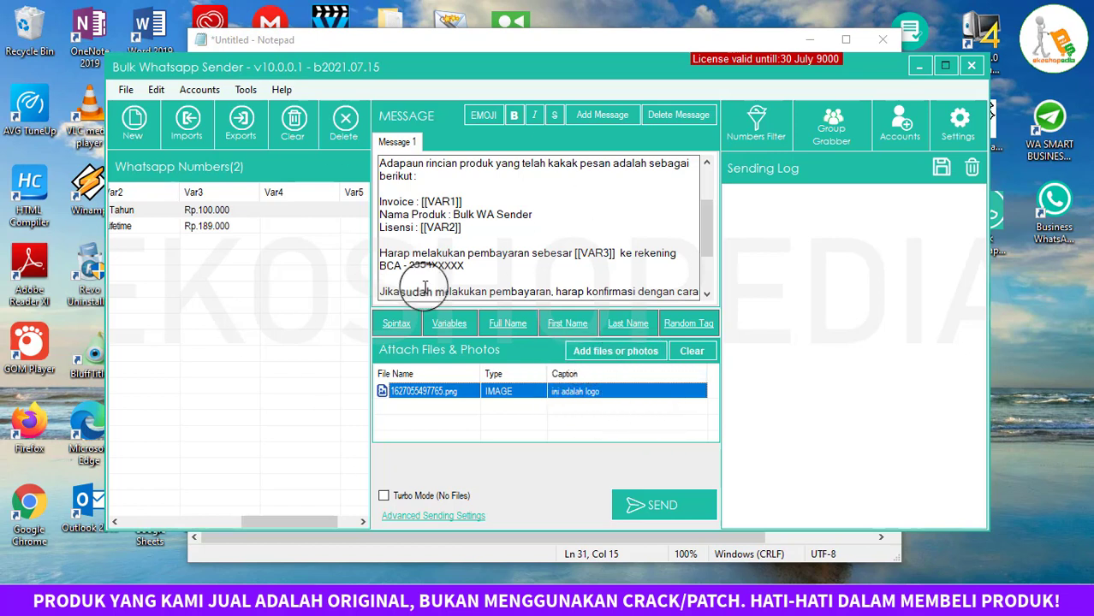
Start sending the message to the imported contacts and pick the saved WhatsApp account as the sender.
{"action": "left_click_drag", "start_coordinate": [311, 518], "coordinate": [279, 517]}
{"action": "scroll", "coordinate": [531, 224], "scroll_direction": "up", "scroll_amount": 2}
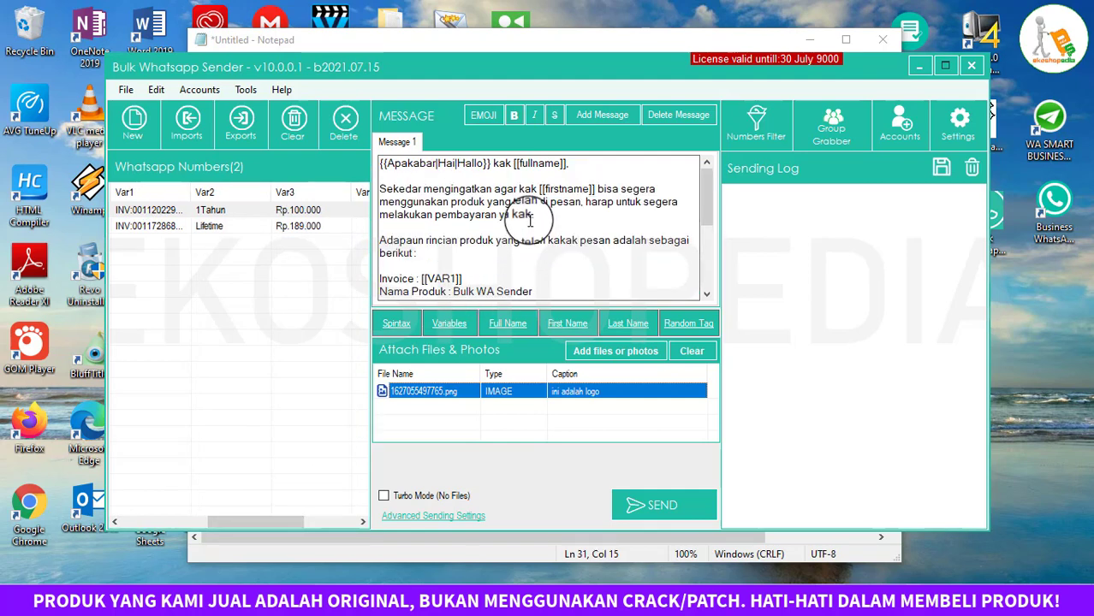
{"action": "scroll", "coordinate": [530, 221], "scroll_direction": "down", "scroll_amount": 3}
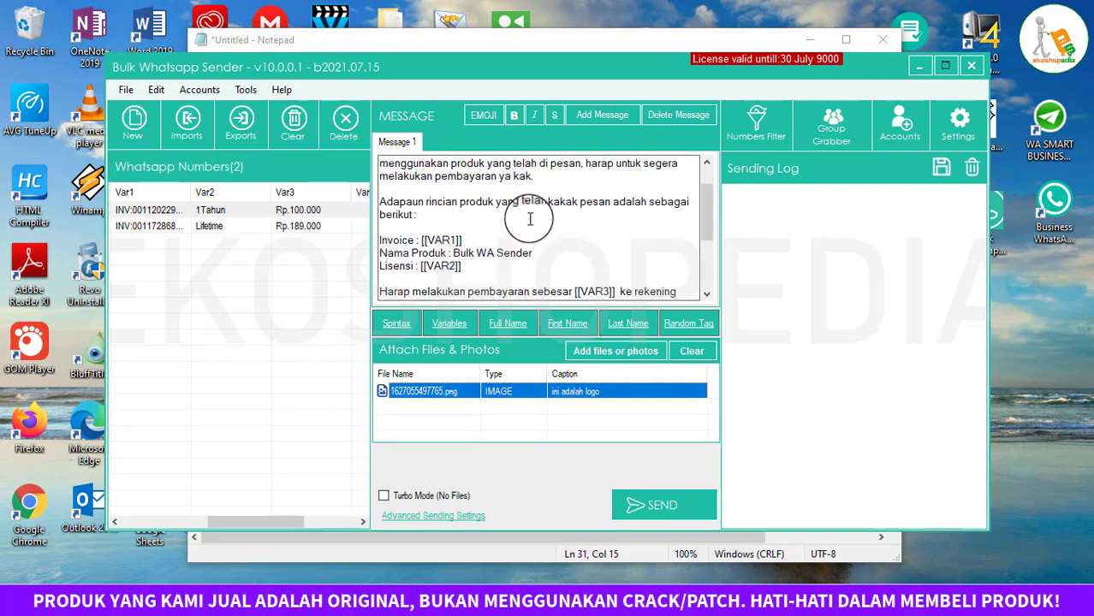
{"action": "scroll", "coordinate": [530, 224], "scroll_direction": "down", "scroll_amount": 1}
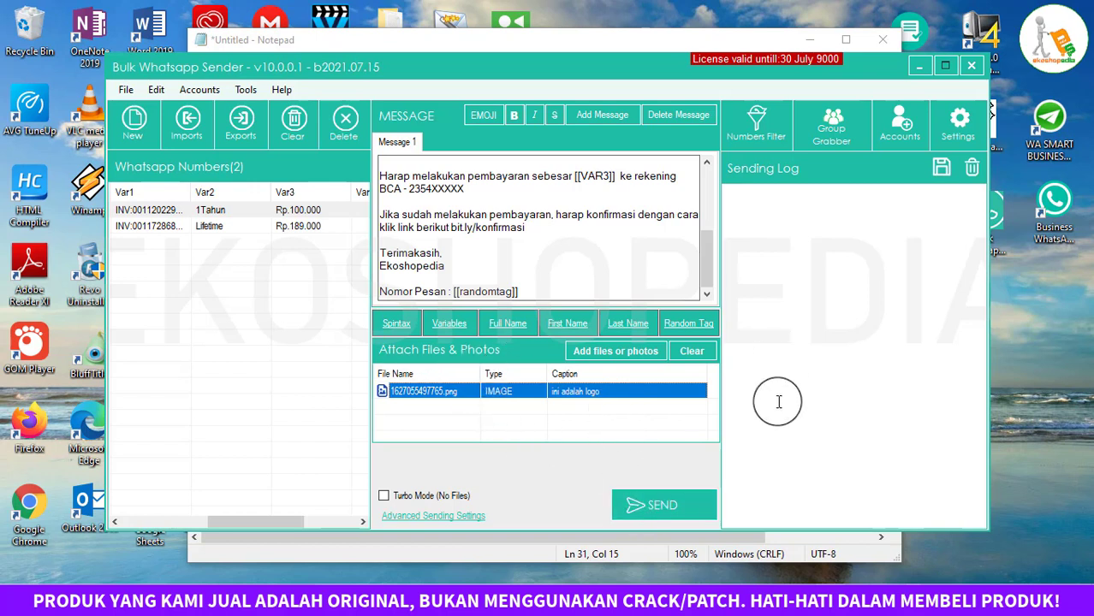
{"action": "left_click", "coordinate": [681, 508]}
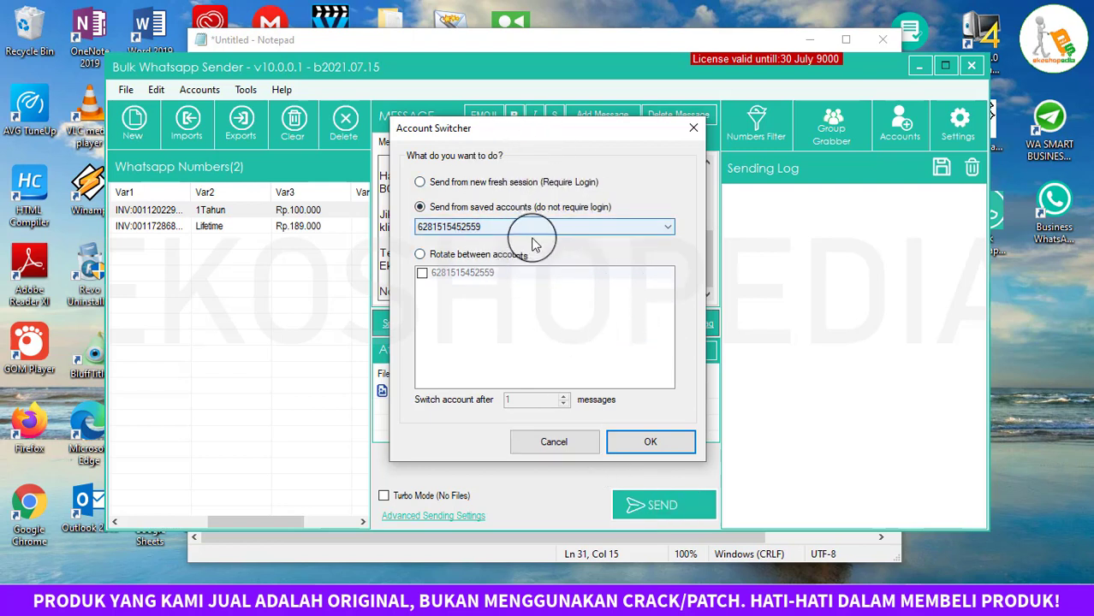
{"action": "left_click", "coordinate": [477, 183]}
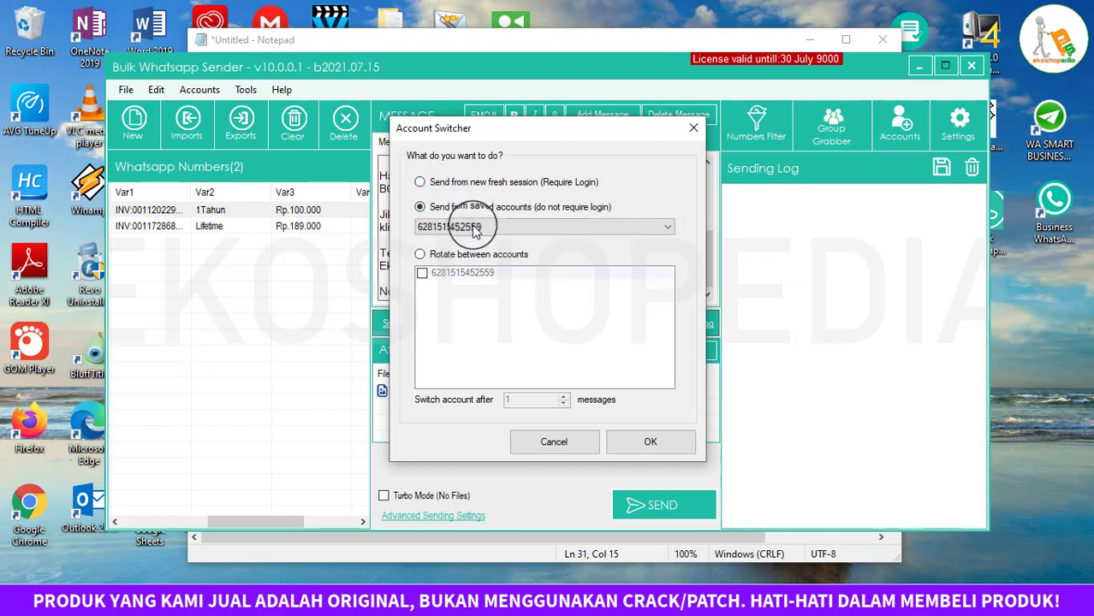
{"action": "left_click", "coordinate": [481, 225]}
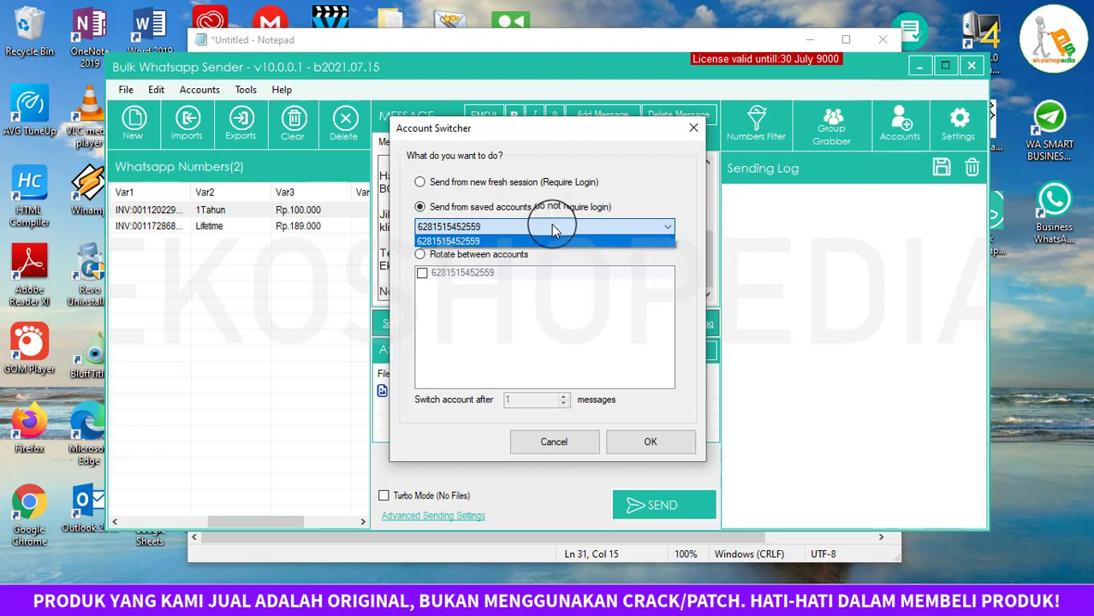
{"action": "left_click", "coordinate": [496, 242]}
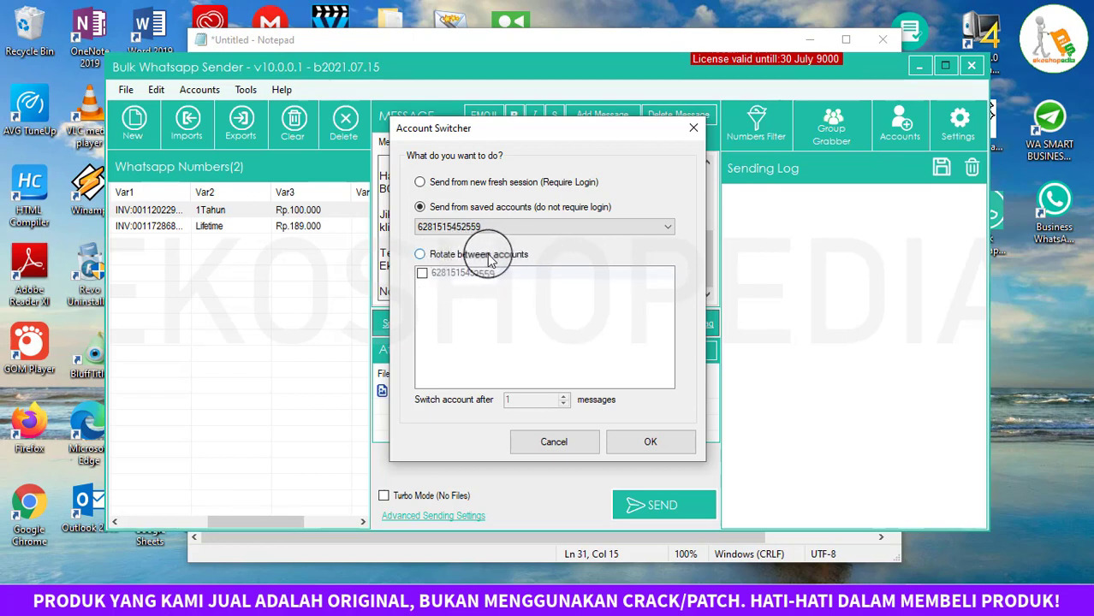
{"action": "left_click", "coordinate": [478, 227]}
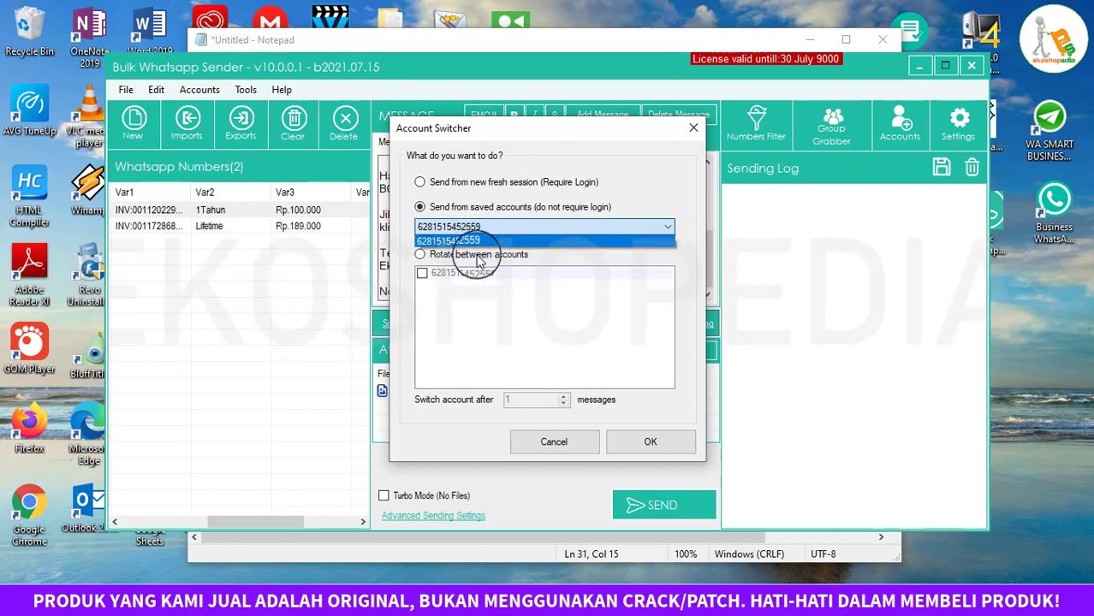
{"action": "left_click", "coordinate": [479, 262]}
Try rotating between accounts with the saved account ticked, switching account after 5 messages.
{"action": "left_click", "coordinate": [420, 255]}
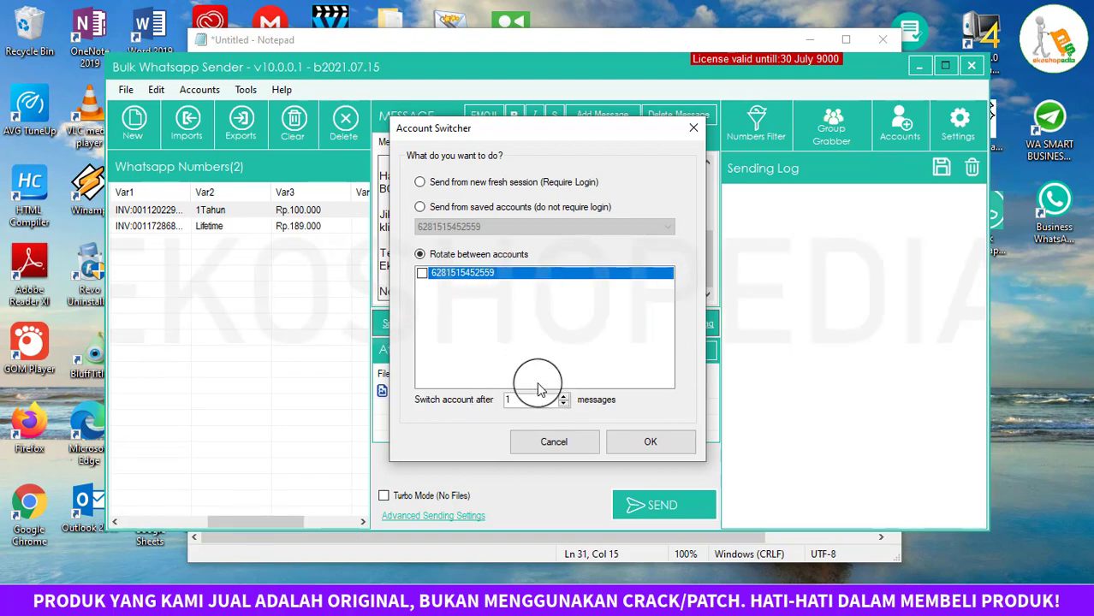
{"action": "left_click", "coordinate": [421, 273]}
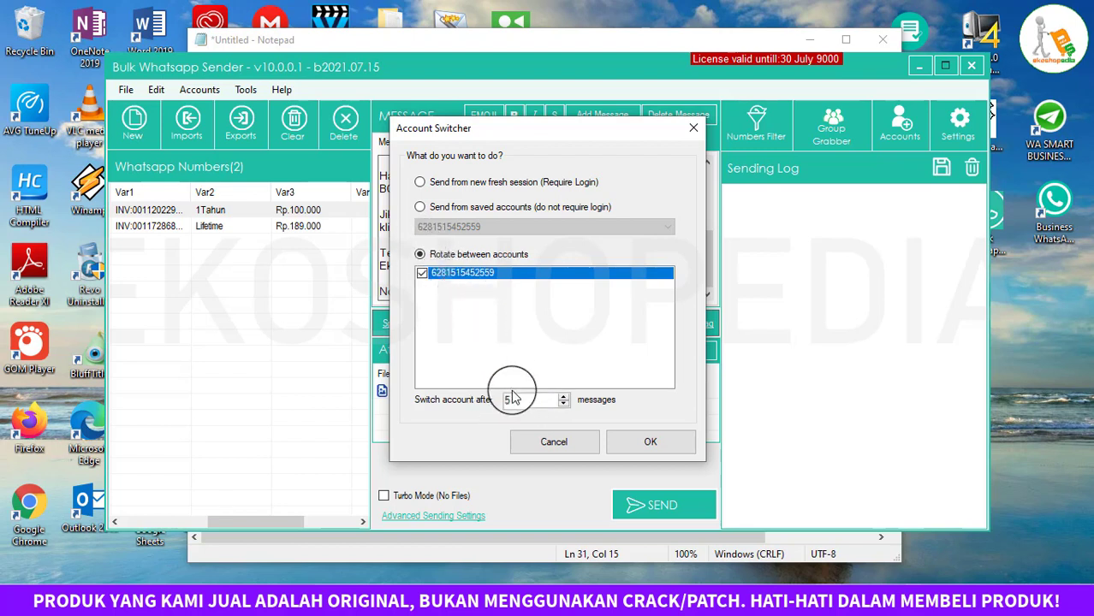
Choose sending from saved accounts without login and run the bulk send.
{"action": "left_click", "coordinate": [423, 207]}
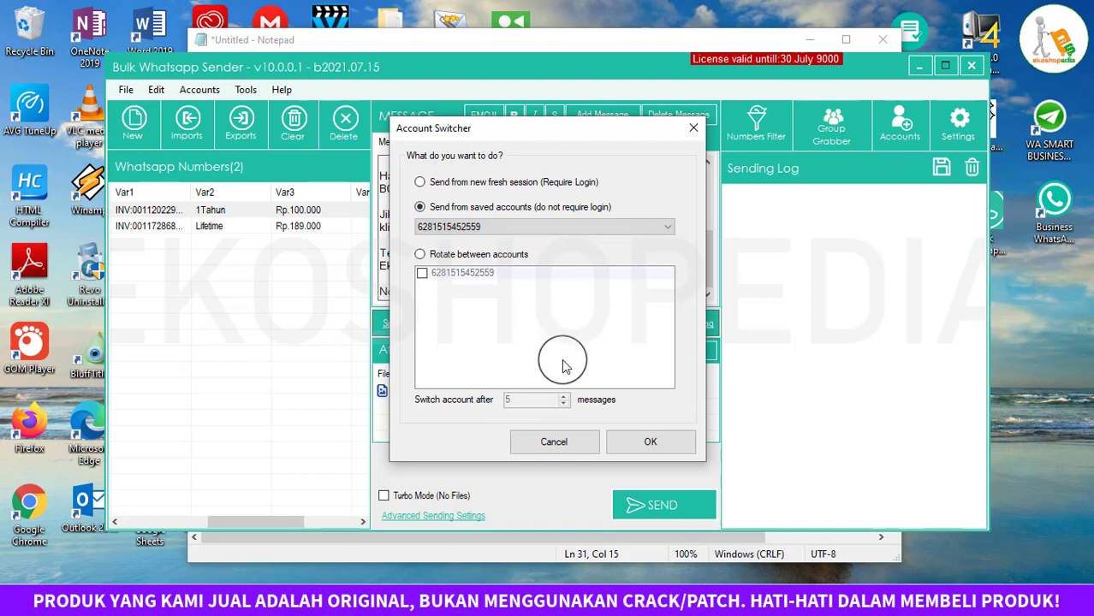
{"action": "left_click", "coordinate": [647, 447]}
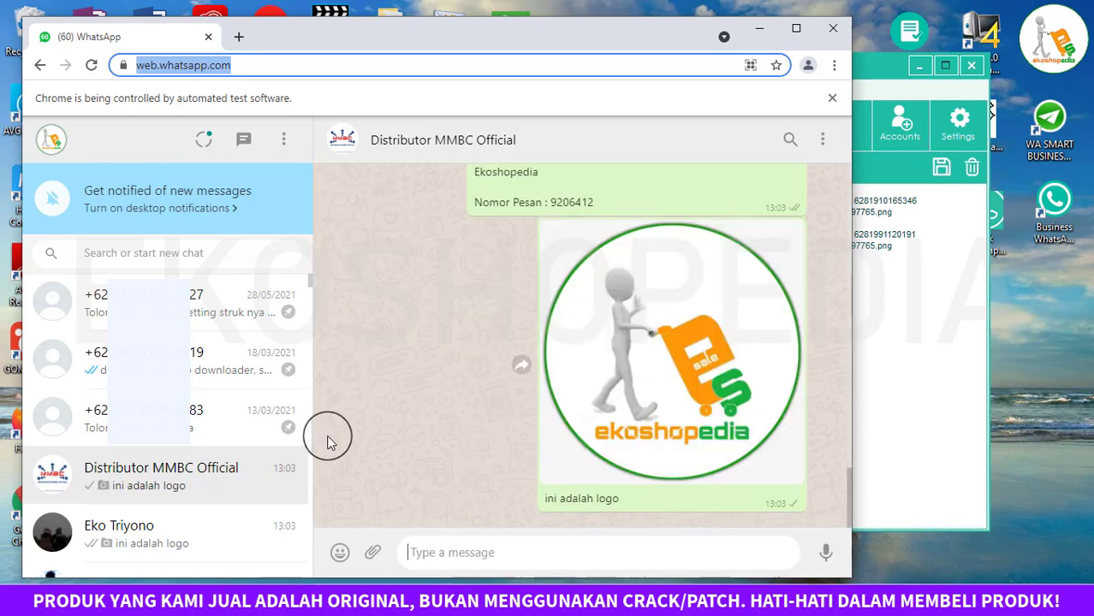
Read the reminder sent to the individual contact, checking the greeting, first name, invoice details and random order number.
{"action": "left_click", "coordinate": [195, 525]}
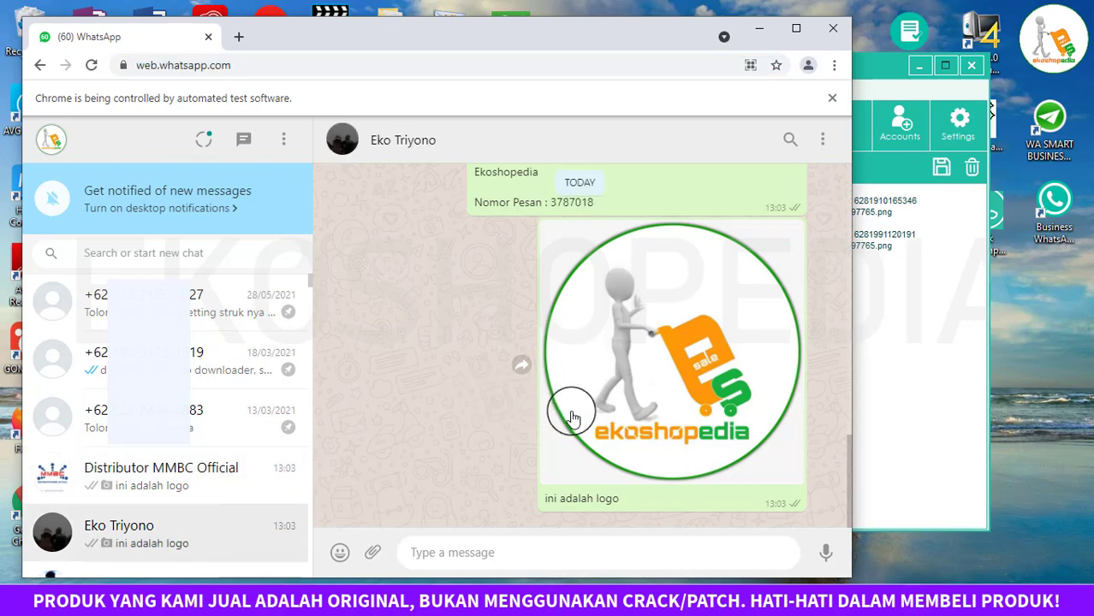
{"action": "scroll", "coordinate": [572, 417], "scroll_direction": "up", "scroll_amount": 3}
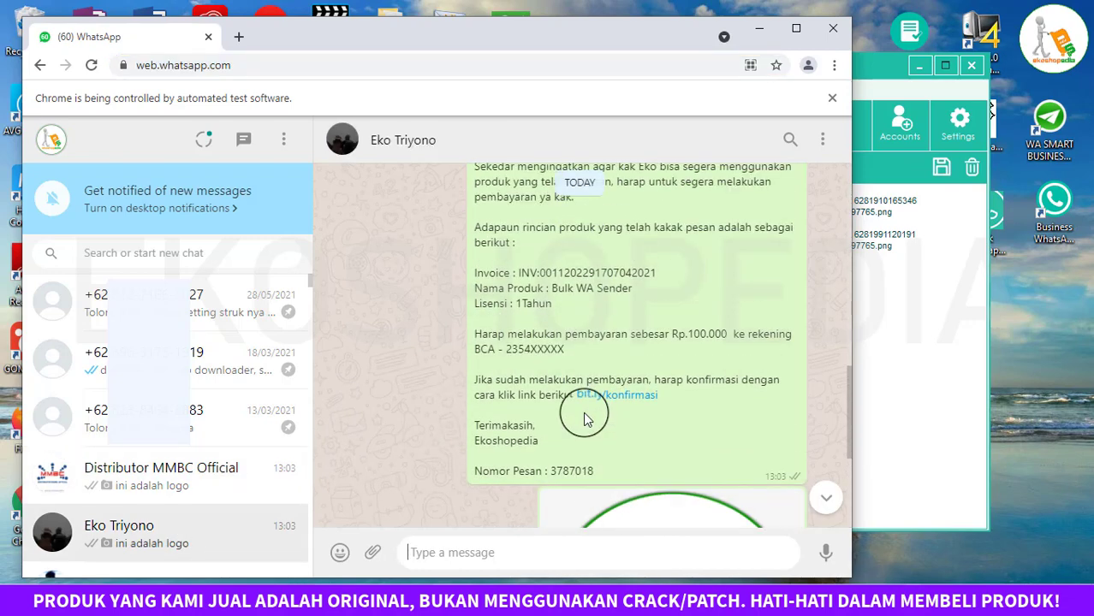
{"action": "scroll", "coordinate": [584, 419], "scroll_direction": "up", "scroll_amount": 3}
{"action": "scroll", "coordinate": [572, 372], "scroll_direction": "down", "scroll_amount": 1}
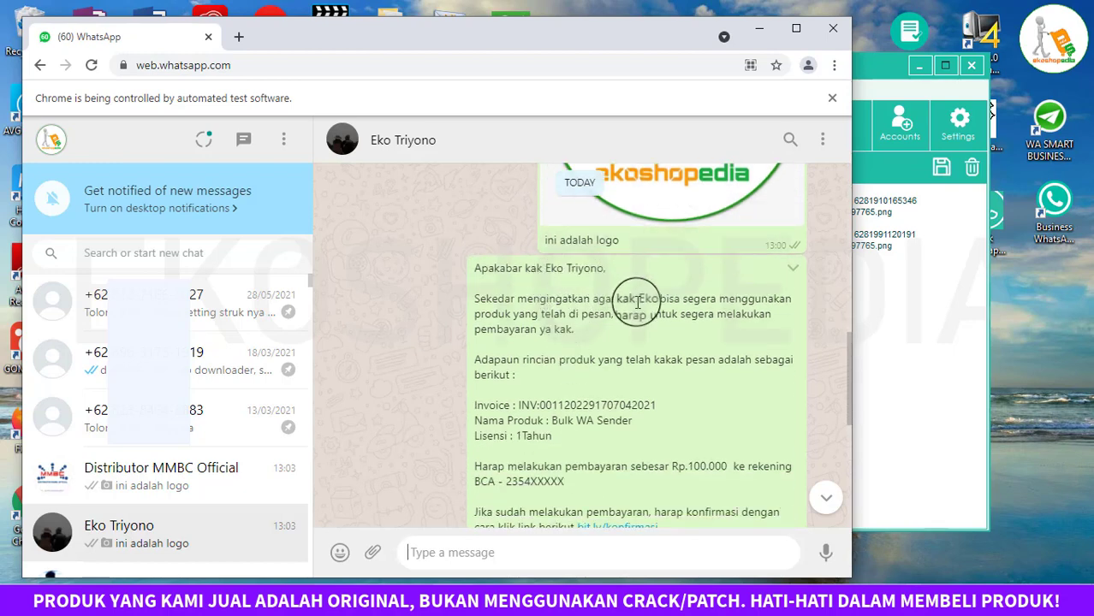
{"action": "left_click_drag", "start_coordinate": [638, 302], "coordinate": [697, 295]}
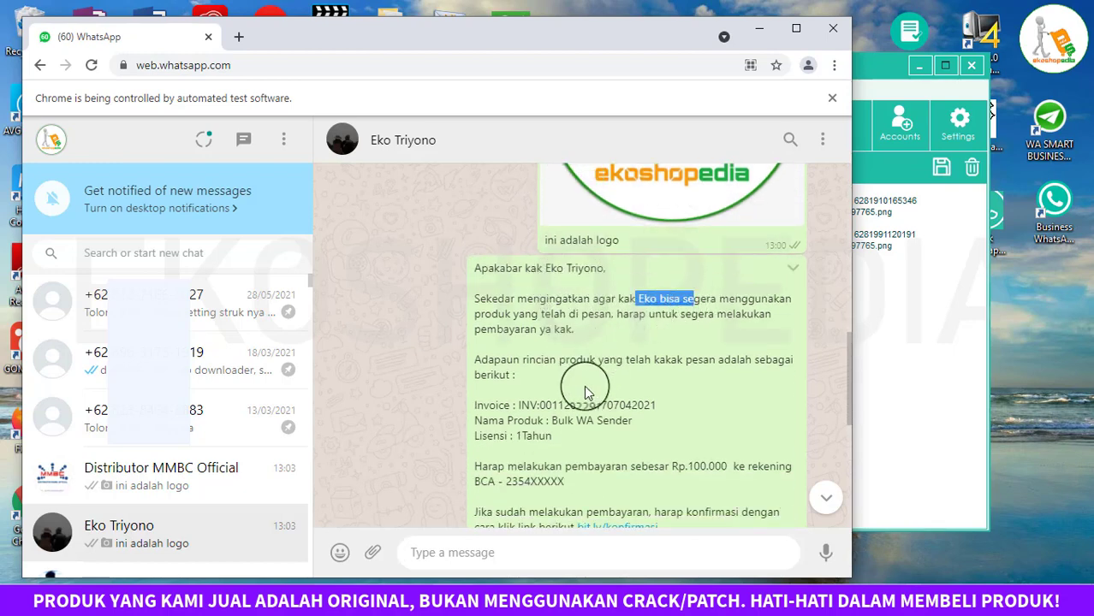
{"action": "left_click", "coordinate": [596, 360]}
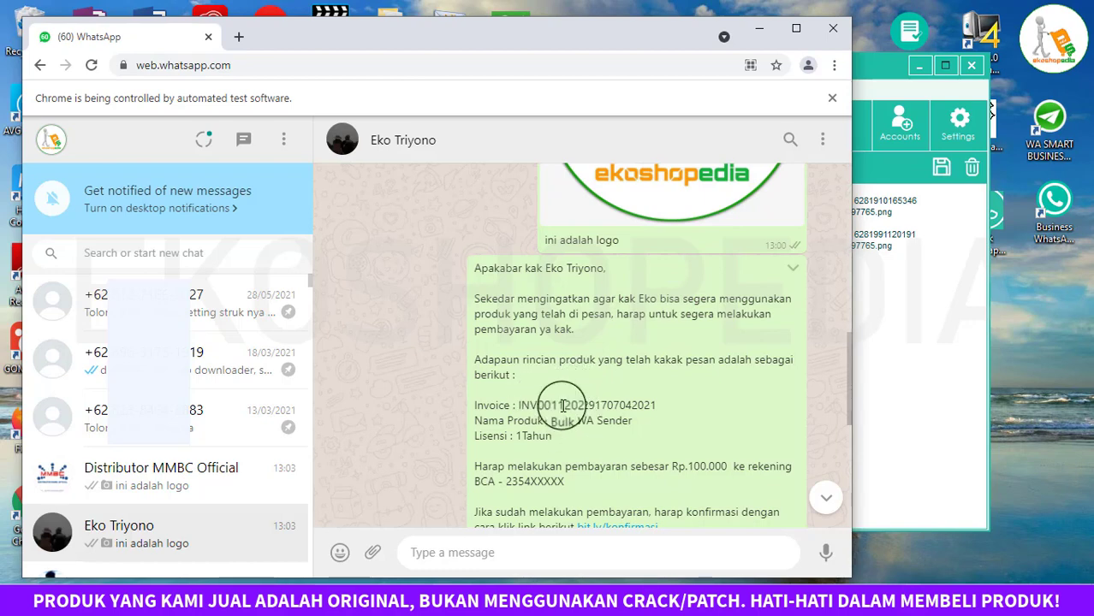
{"action": "scroll", "coordinate": [584, 385], "scroll_direction": "down", "scroll_amount": 2}
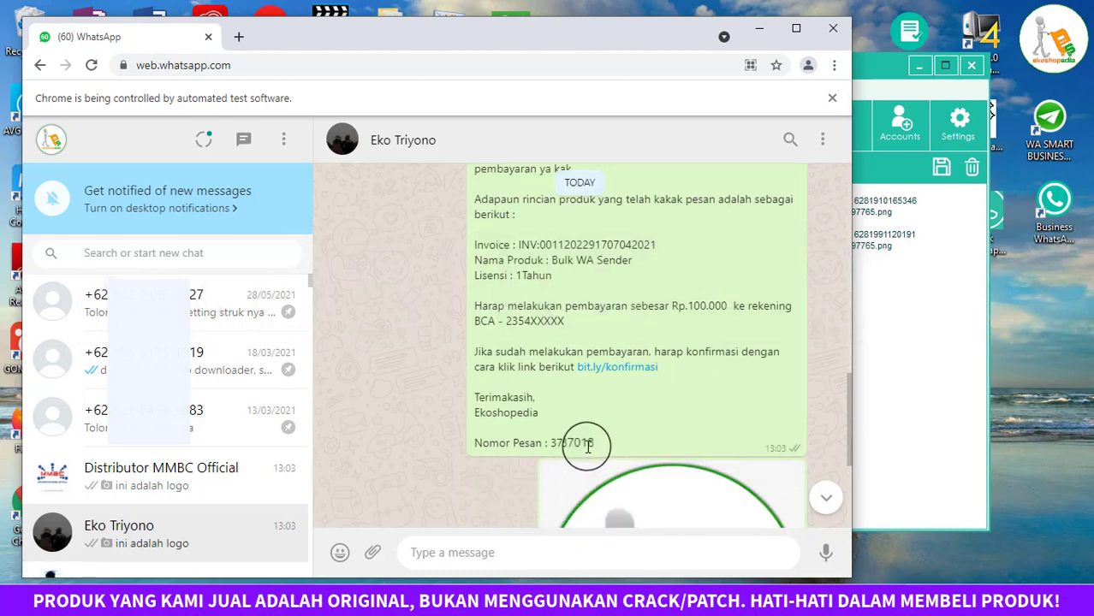
{"action": "left_click_drag", "start_coordinate": [602, 445], "coordinate": [584, 443]}
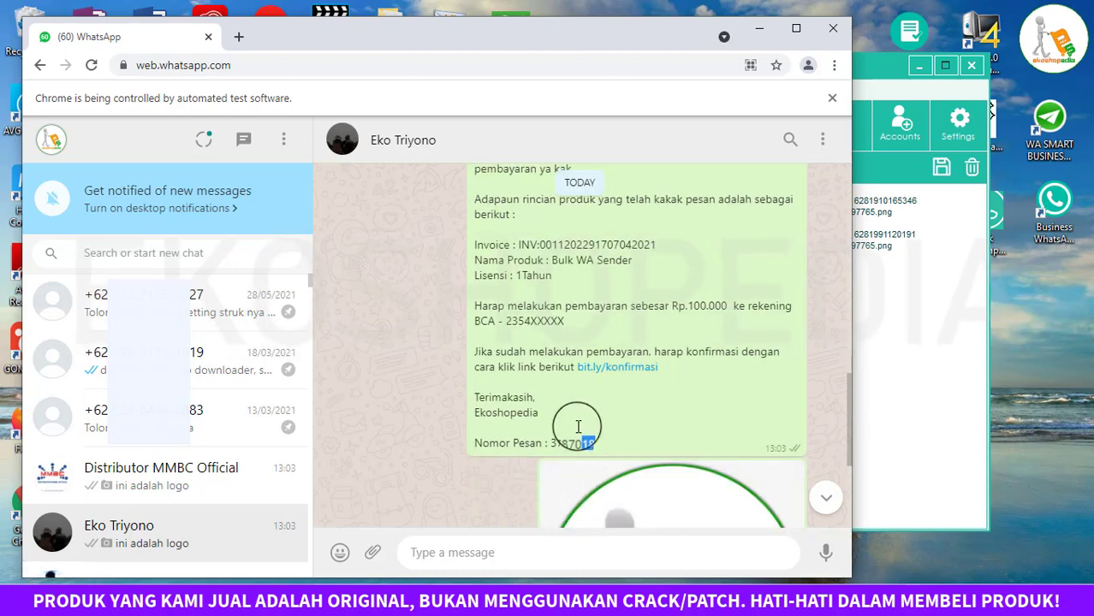
{"action": "scroll", "coordinate": [531, 324], "scroll_direction": "up", "scroll_amount": 4}
{"action": "scroll", "coordinate": [530, 326], "scroll_direction": "down", "scroll_amount": 2}
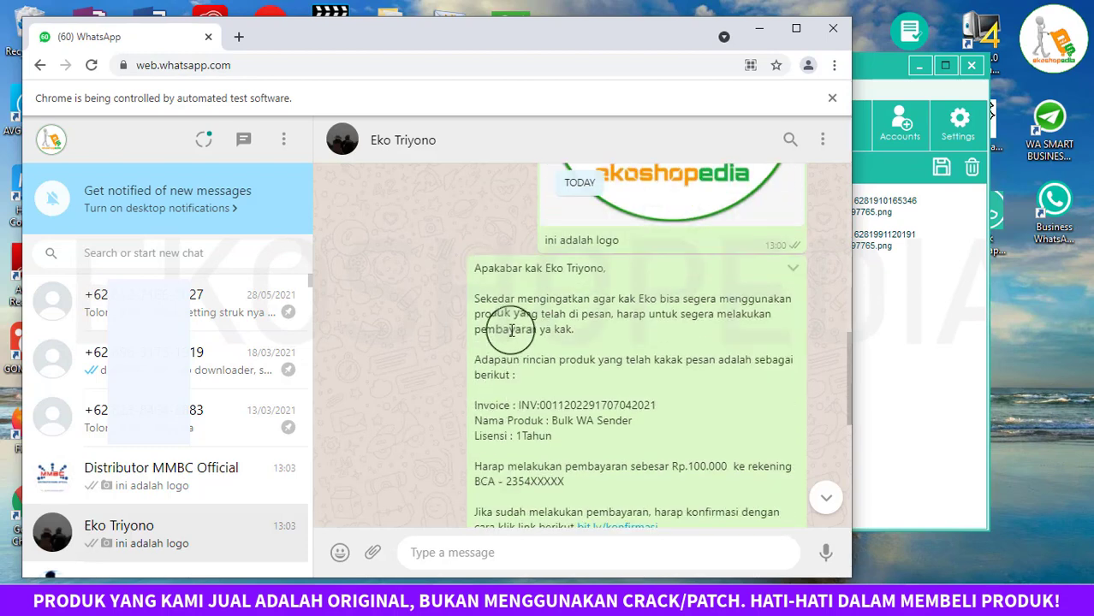
{"action": "left_click_drag", "start_coordinate": [488, 270], "coordinate": [512, 268]}
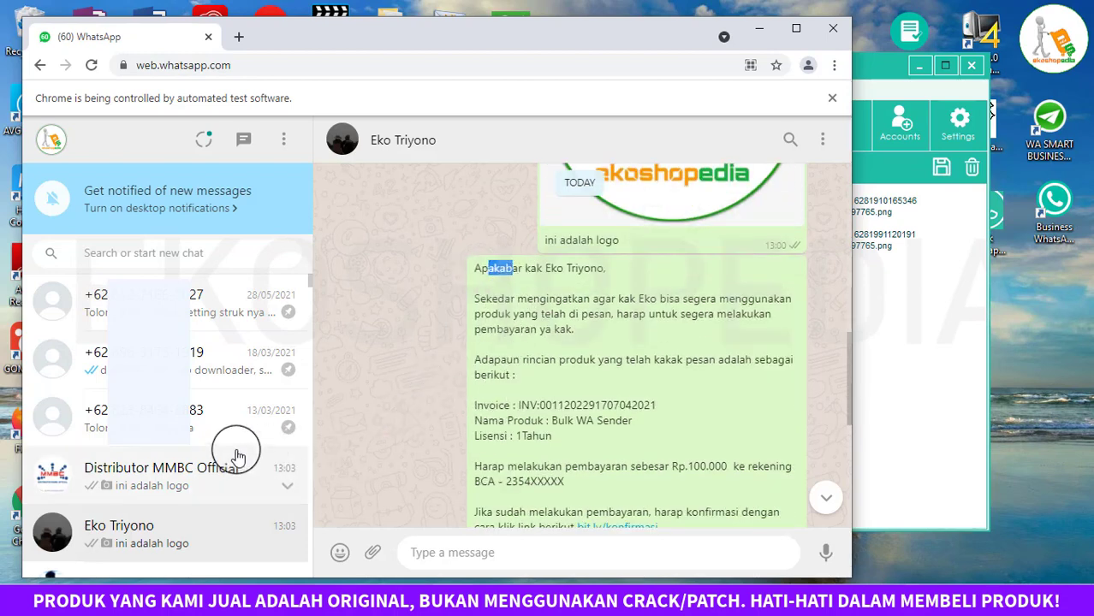
Compare the random order numbers in the reminders sent to Distributor MMBC Official and the individual contact.
{"action": "left_click", "coordinate": [166, 467]}
{"action": "scroll", "coordinate": [542, 383], "scroll_direction": "up", "scroll_amount": 3}
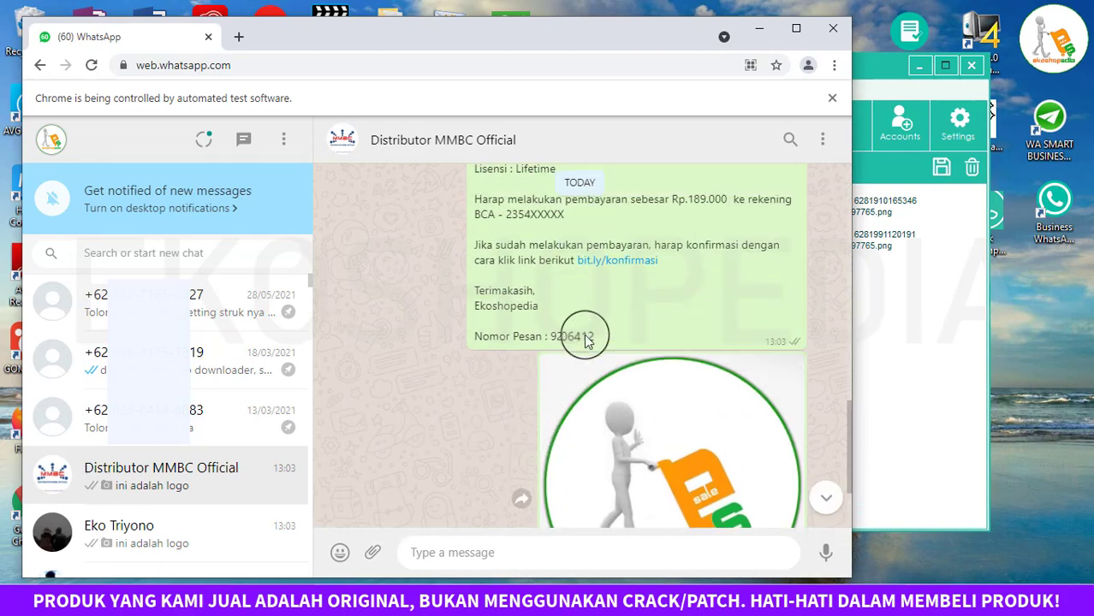
{"action": "left_click", "coordinate": [206, 519]}
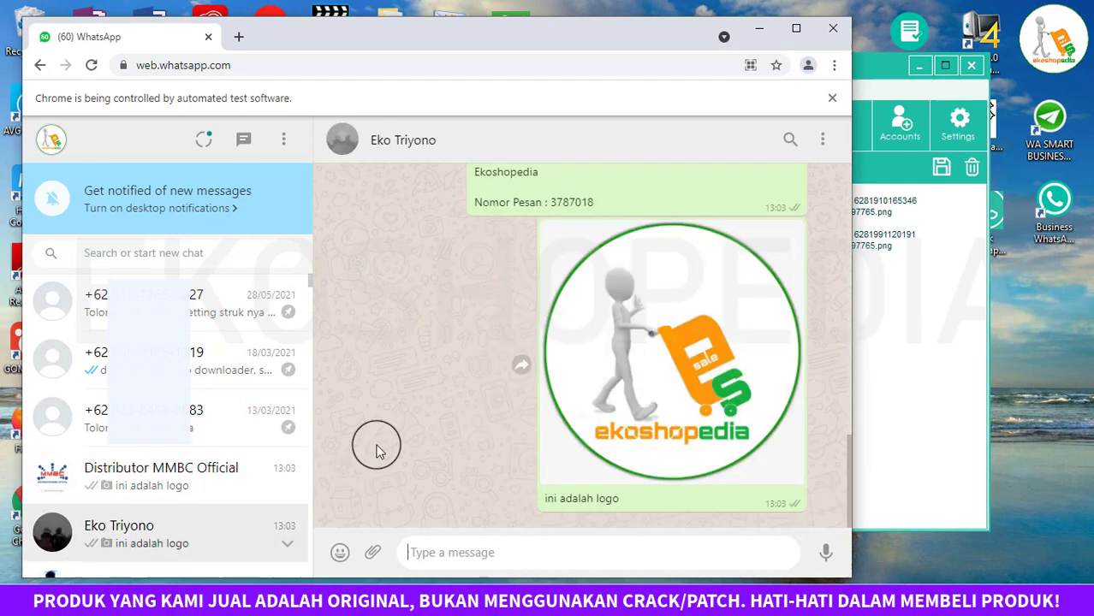
{"action": "scroll", "coordinate": [566, 261], "scroll_direction": "up", "scroll_amount": 2}
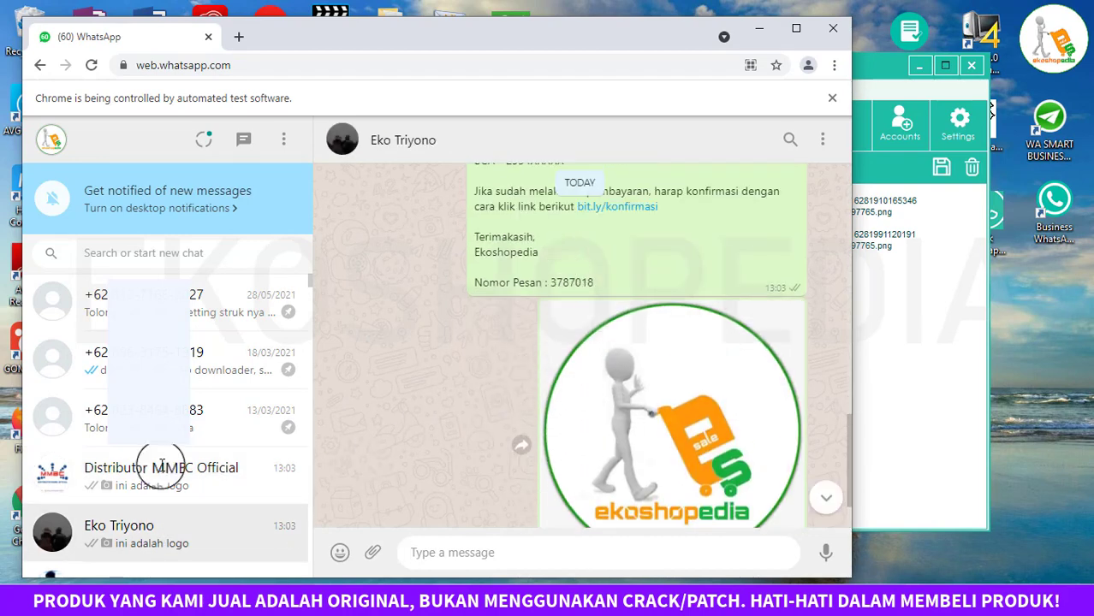
Read the full reminder sent to Distributor MMBC Official, checking its greeting, invoice, licence type and payment amount.
{"action": "left_click", "coordinate": [98, 483]}
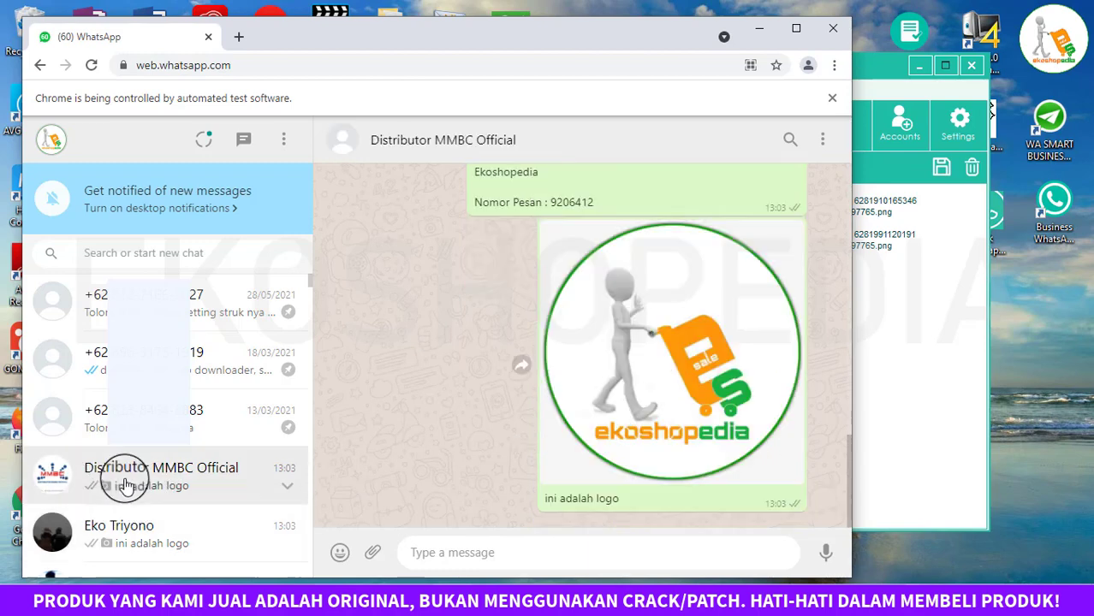
{"action": "scroll", "coordinate": [540, 282], "scroll_direction": "up", "scroll_amount": 4}
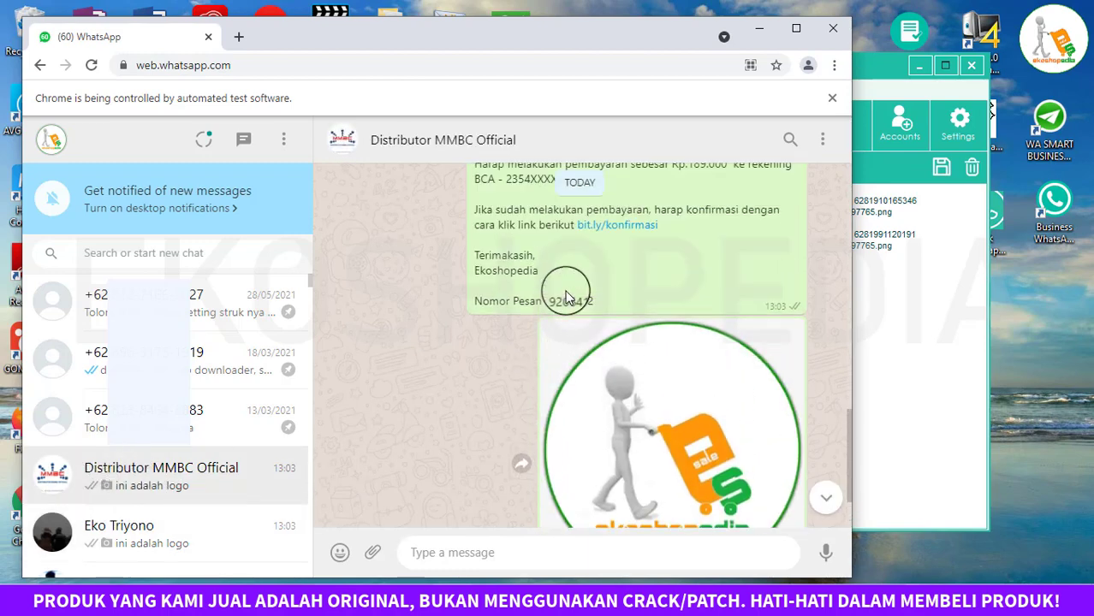
{"action": "scroll", "coordinate": [571, 304], "scroll_direction": "up", "scroll_amount": 2}
{"action": "scroll", "coordinate": [709, 308], "scroll_direction": "up", "scroll_amount": 2}
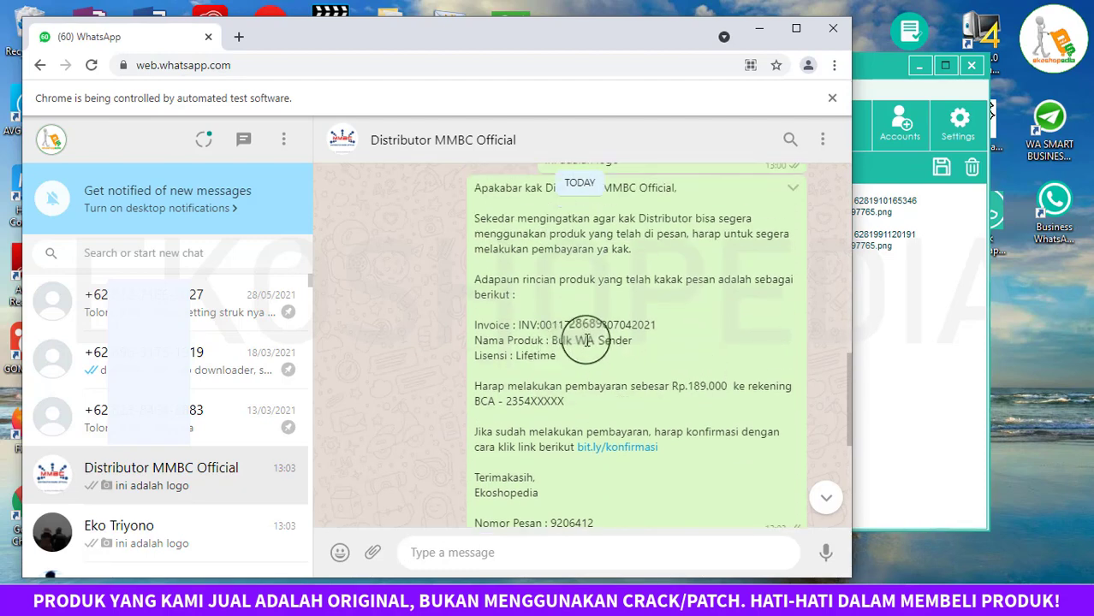
{"action": "scroll", "coordinate": [587, 347], "scroll_direction": "up", "scroll_amount": 4}
{"action": "scroll", "coordinate": [600, 369], "scroll_direction": "down", "scroll_amount": 2}
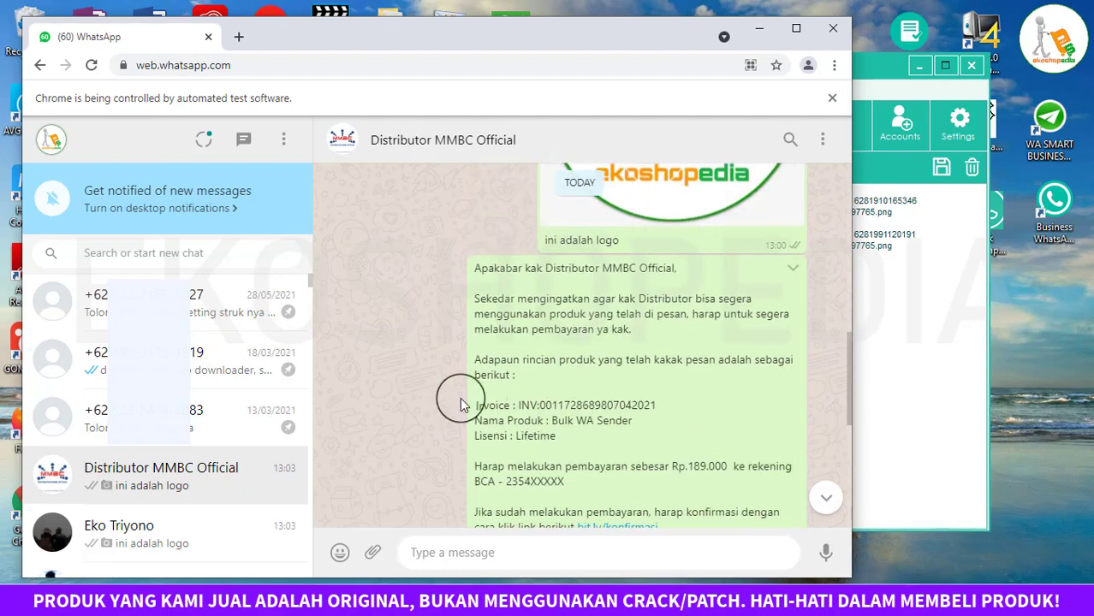
{"action": "scroll", "coordinate": [535, 371], "scroll_direction": "down", "scroll_amount": 2}
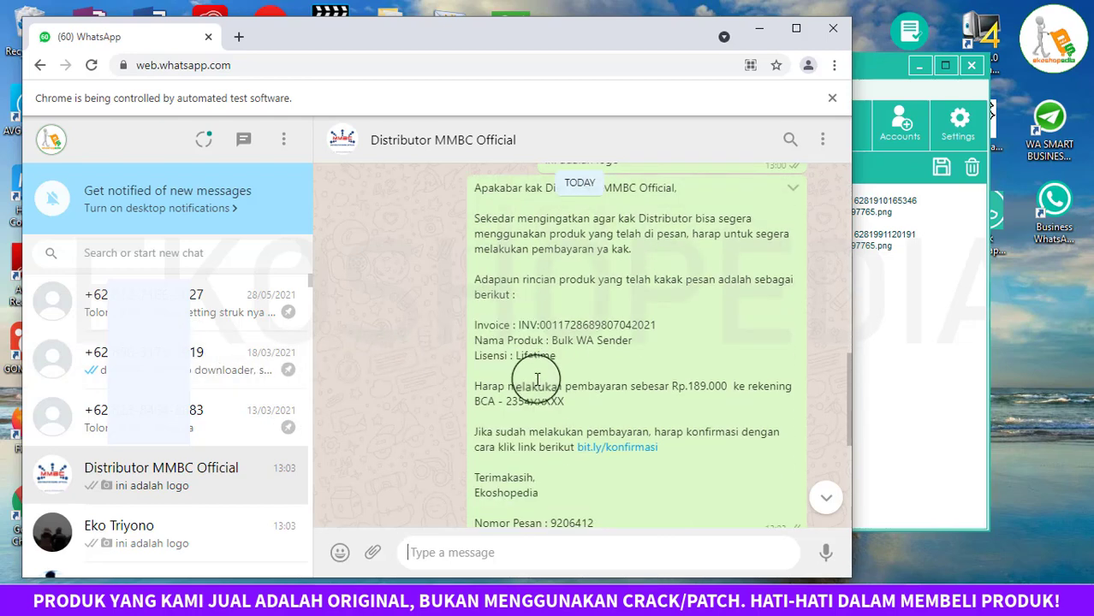
{"action": "scroll", "coordinate": [640, 387], "scroll_direction": "up", "scroll_amount": 2}
Minimise WhatsApp Web and finish the bulk with the Nothing option, showing the bulk report.
{"action": "left_click", "coordinate": [757, 29]}
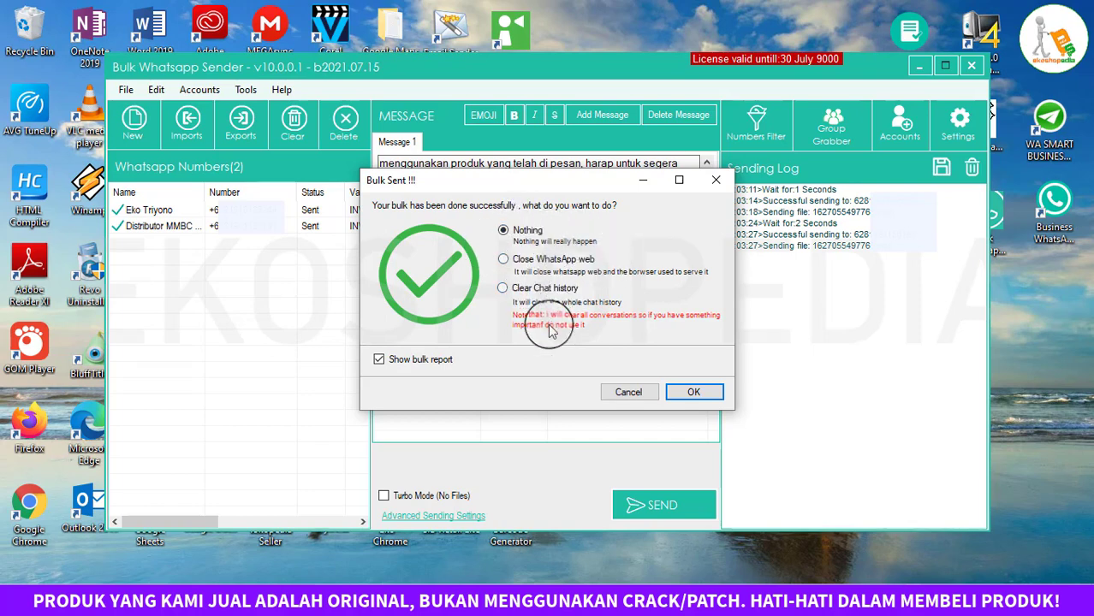
{"action": "left_click", "coordinate": [691, 391]}
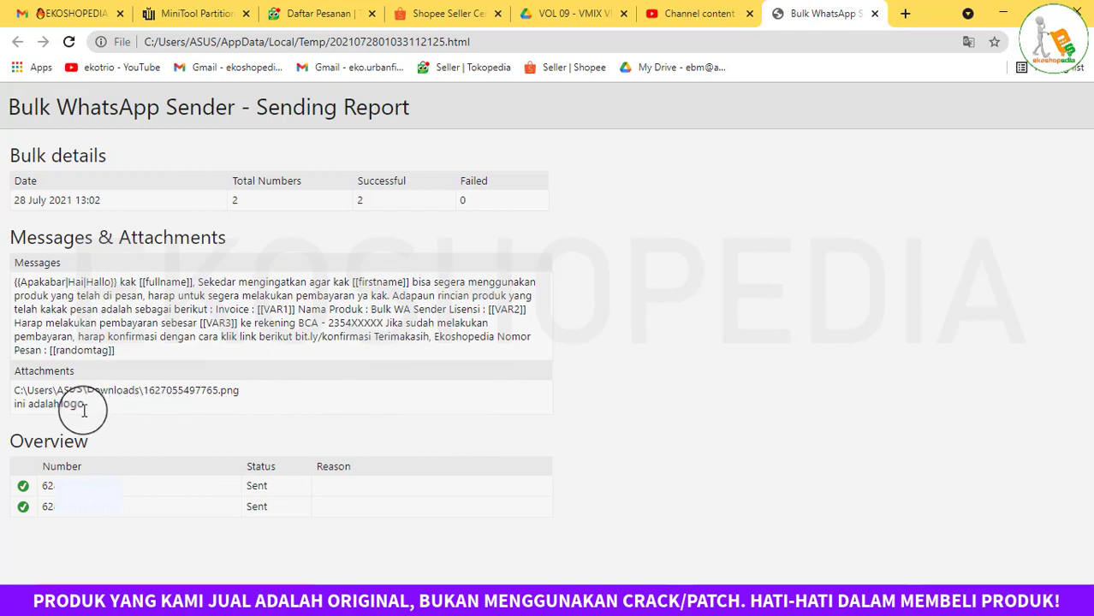
Try saving the sending report as a complete webpage, cancel it and return to Bulk Whatsapp Sender.
{"action": "key", "text": "ctrl+s"}
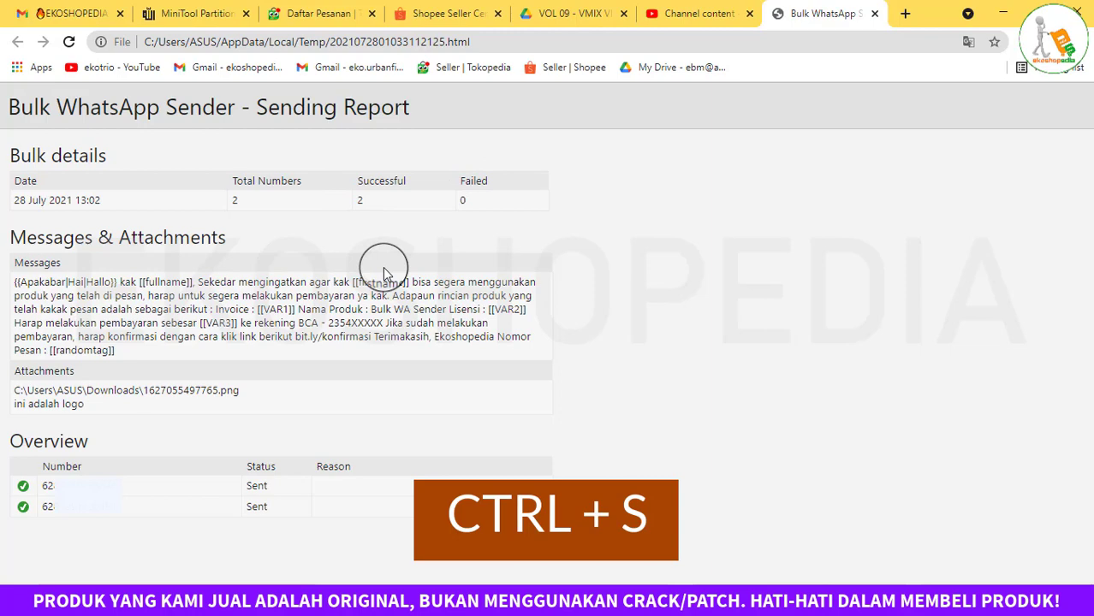
{"action": "key", "text": "ctrl+s"}
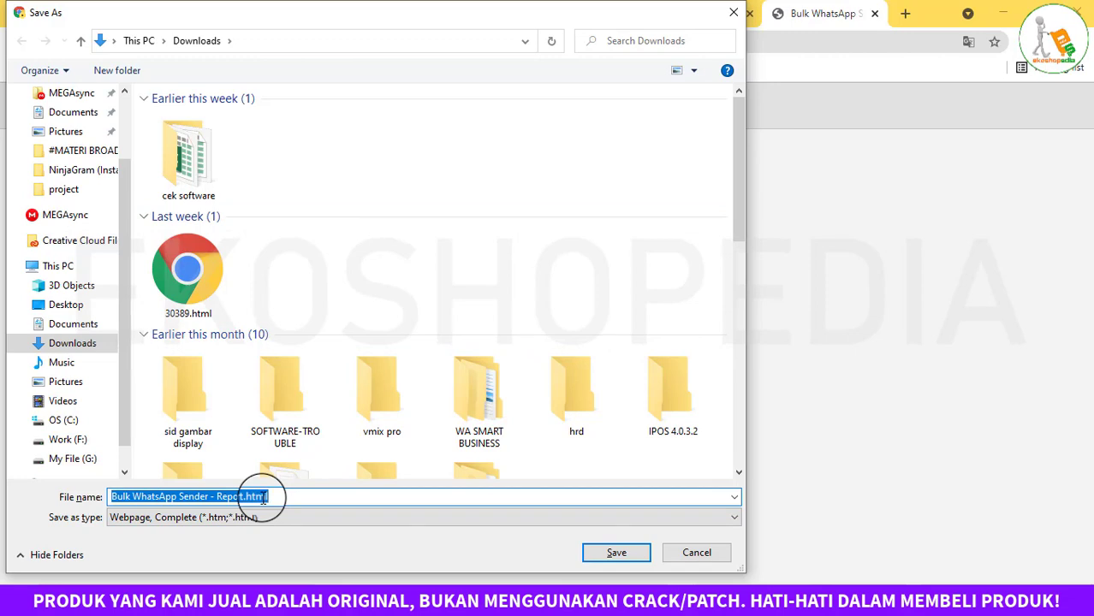
{"action": "left_click", "coordinate": [691, 555]}
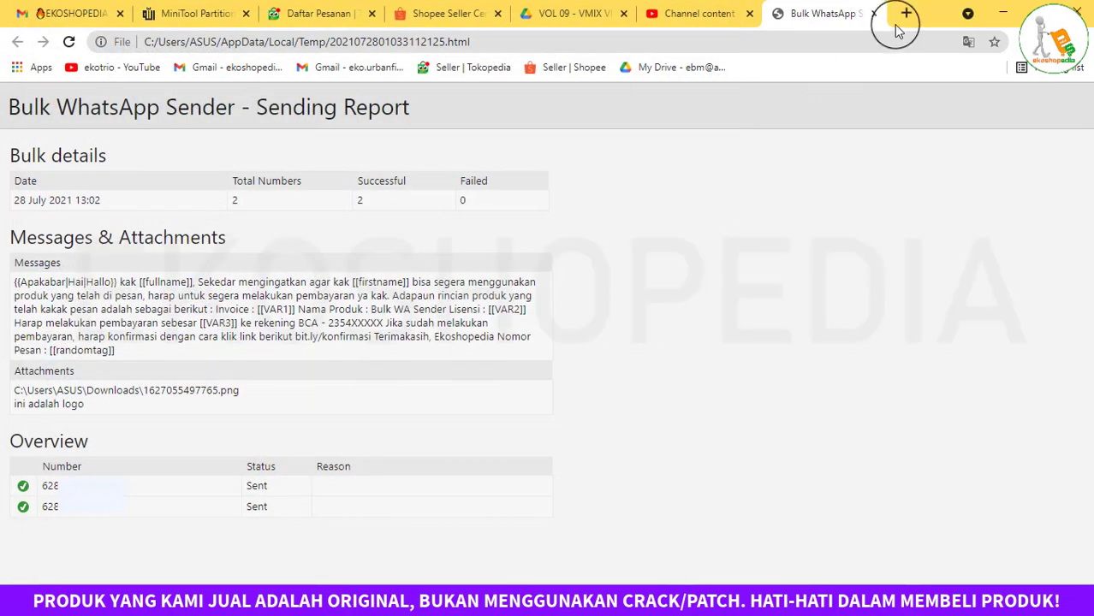
{"action": "left_click", "coordinate": [1006, 11]}
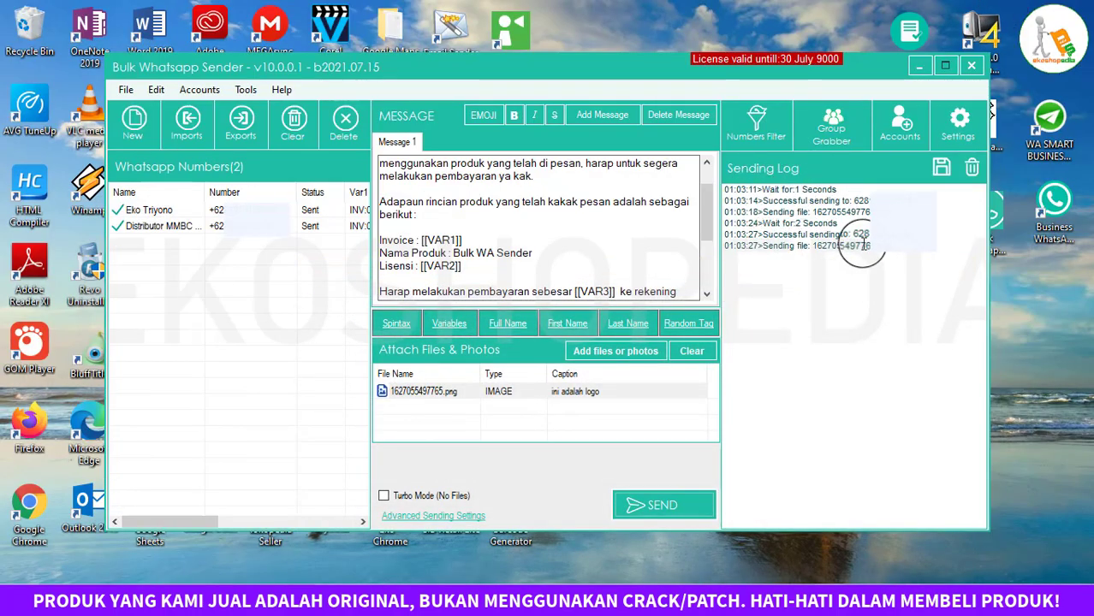
Check which file types the sending log can be saved as, and leave without saving it.
{"action": "left_click", "coordinate": [943, 174]}
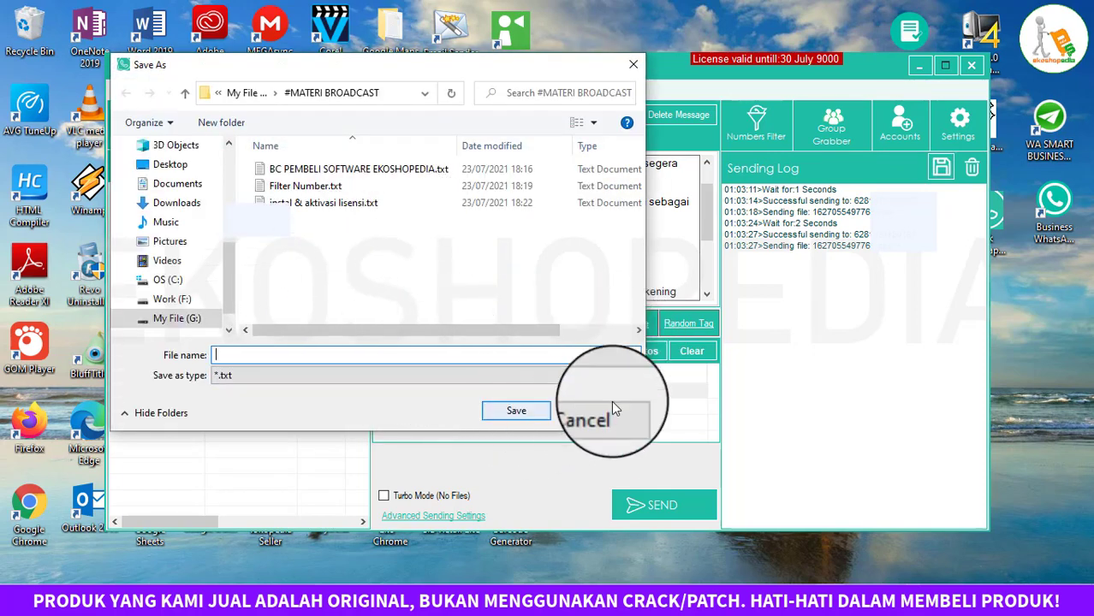
{"action": "left_click", "coordinate": [586, 375]}
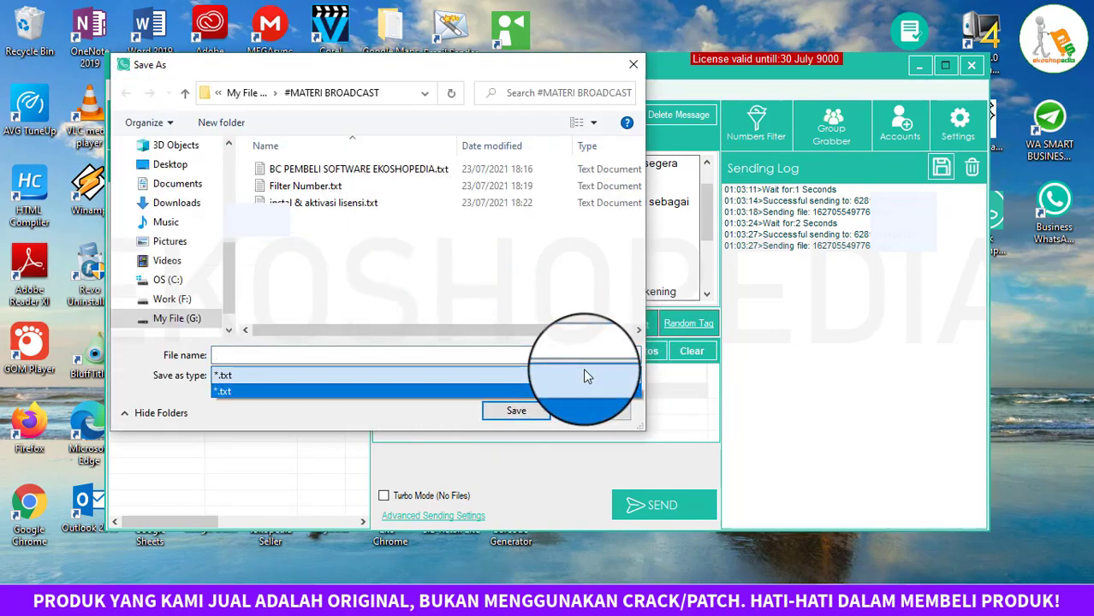
{"action": "left_click", "coordinate": [586, 375]}
{"action": "left_click", "coordinate": [603, 414]}
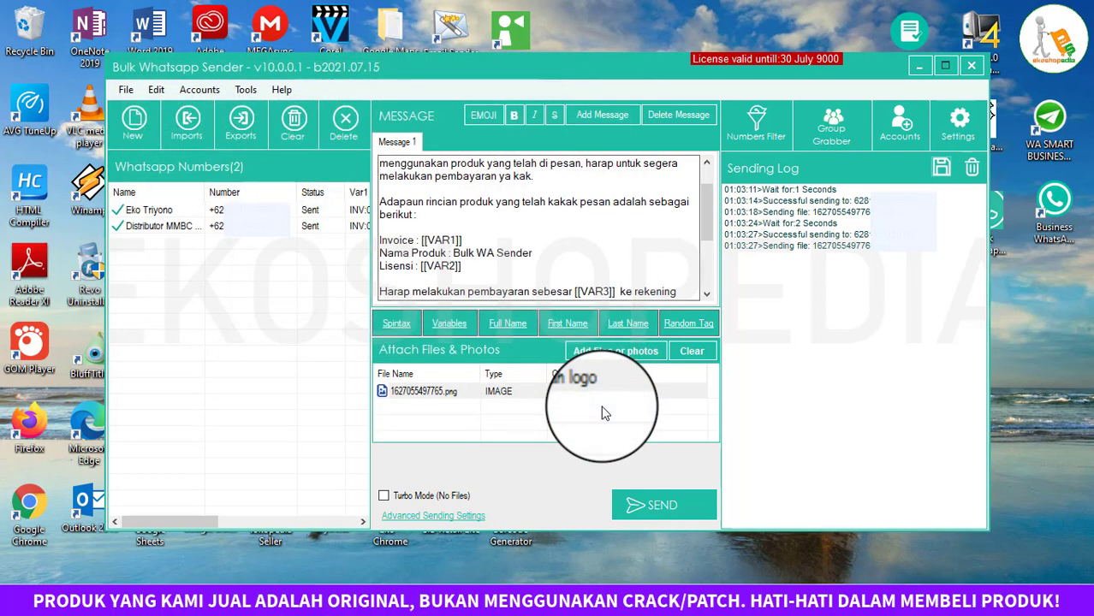